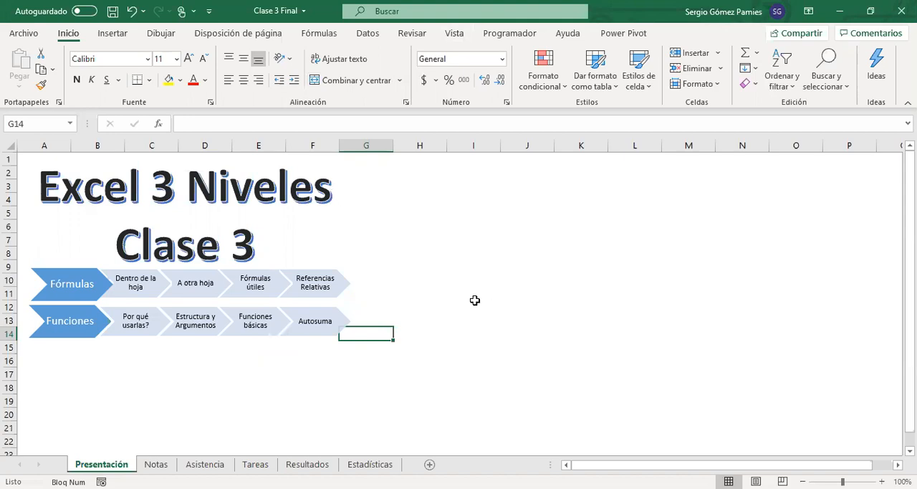
Step: On the Notas sheet, clear the existing formulas from the Promedio column, from cell E2 down
{"action": "left_click", "coordinate": [156, 464]}
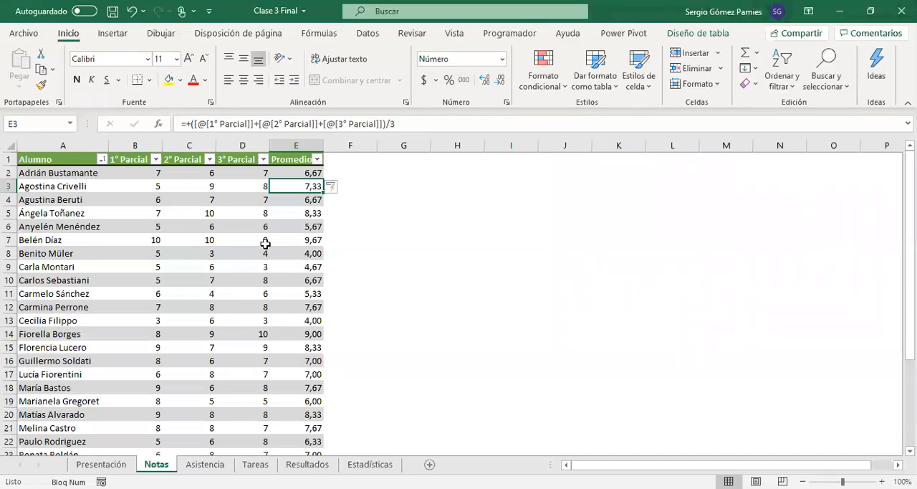
{"action": "left_click", "coordinate": [284, 173]}
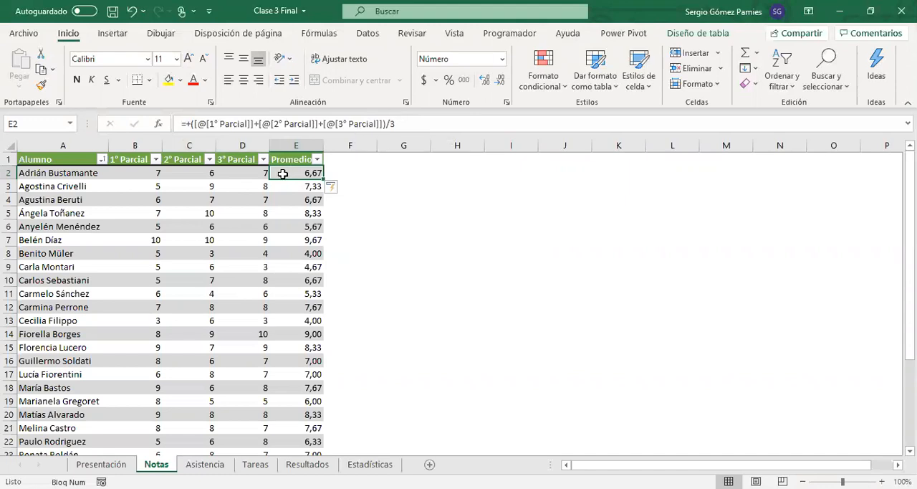
{"action": "left_click_drag", "start_coordinate": [283, 174], "coordinate": [295, 387]}
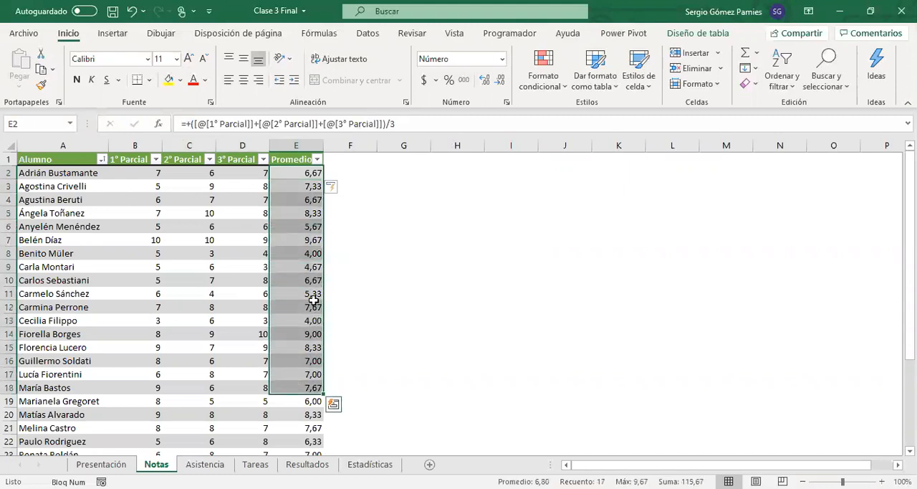
{"action": "left_click", "coordinate": [296, 176]}
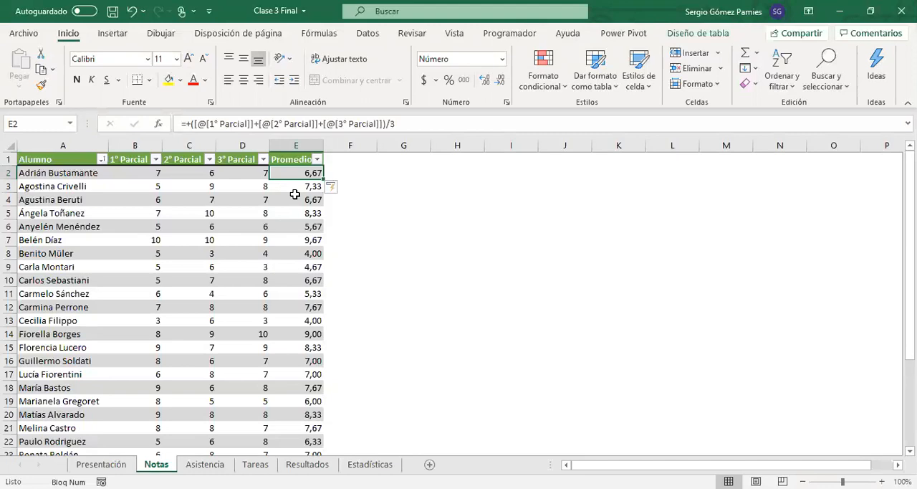
{"action": "left_click_drag", "start_coordinate": [289, 173], "coordinate": [294, 430]}
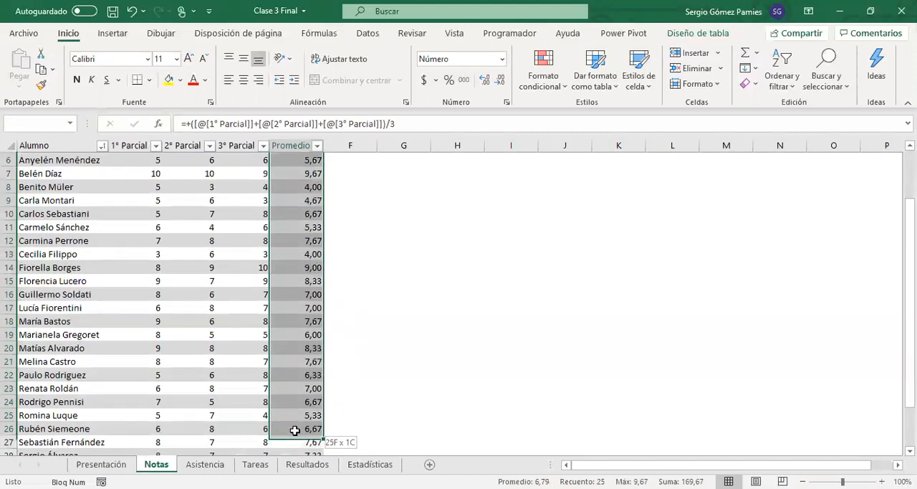
{"action": "key", "text": "Delete"}
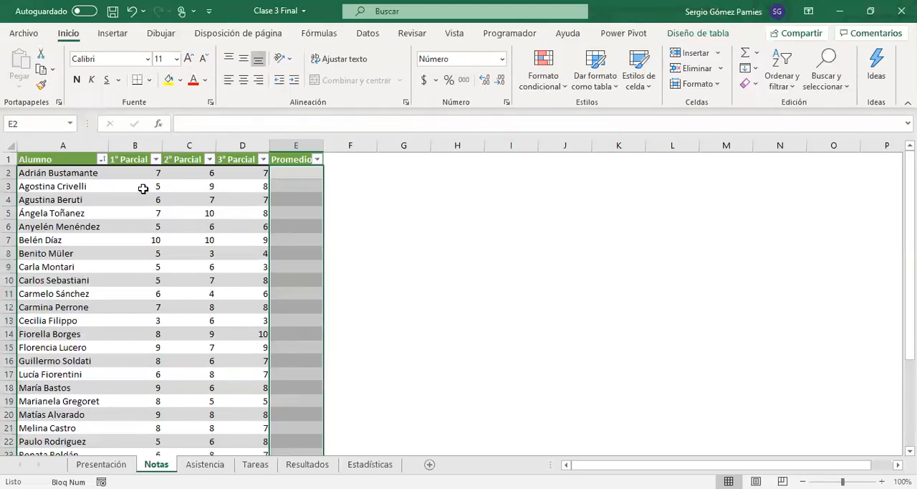
Step: Fill the Promedio column with the PROMEDIO of B2:D2 using AutoSum, and clear the column again
{"action": "left_click_drag", "start_coordinate": [129, 174], "coordinate": [247, 173]}
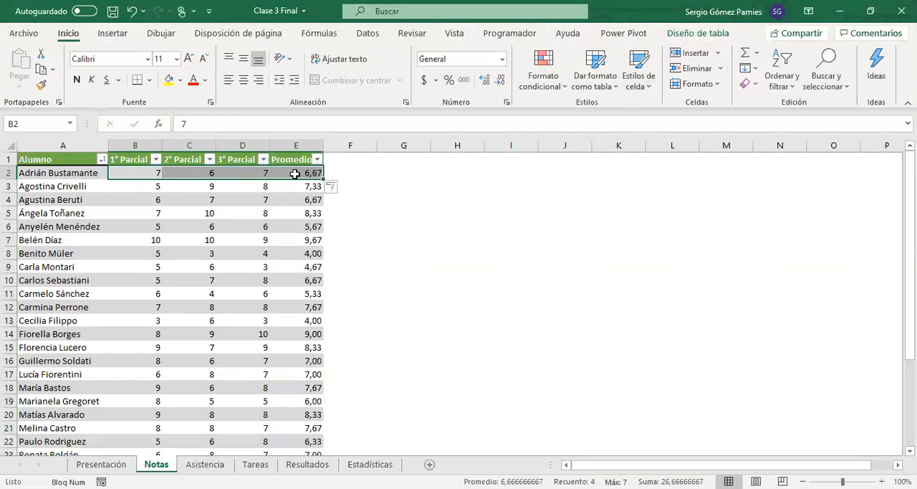
{"action": "left_click", "coordinate": [295, 174]}
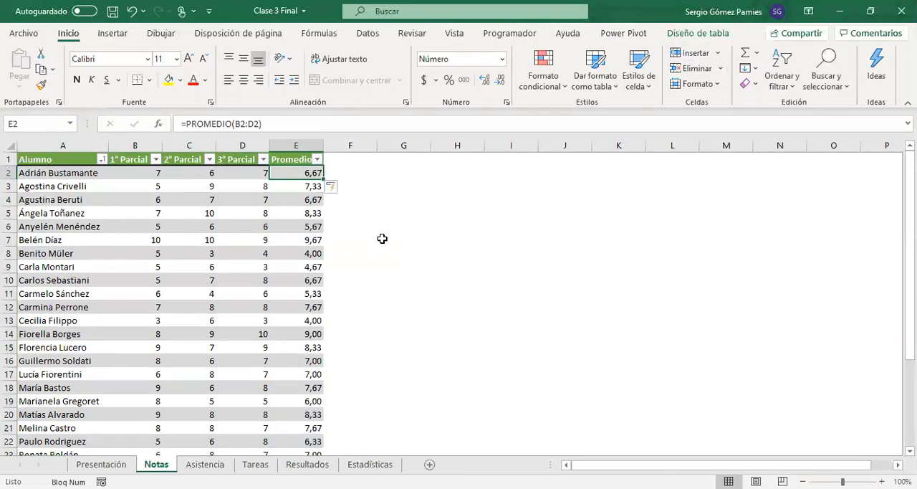
{"action": "left_click_drag", "start_coordinate": [132, 173], "coordinate": [265, 172]}
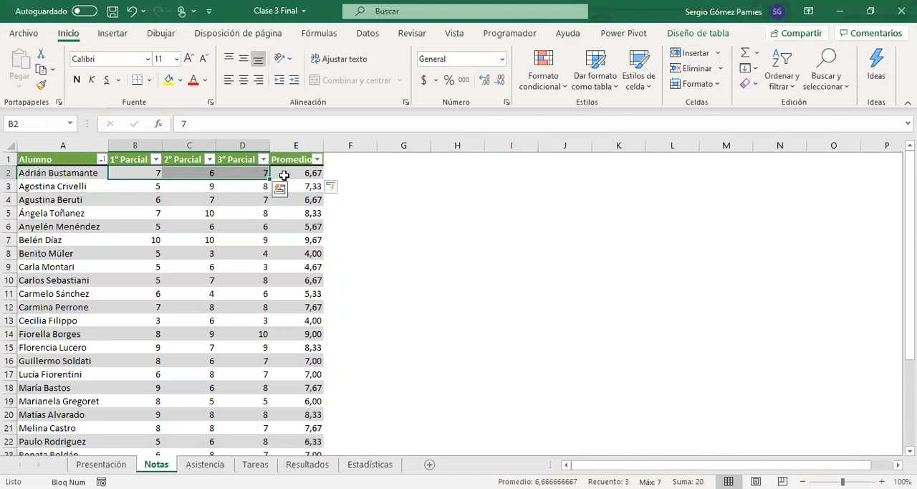
{"action": "left_click_drag", "start_coordinate": [288, 174], "coordinate": [303, 425]}
{"action": "key", "text": "ctrl+z"}
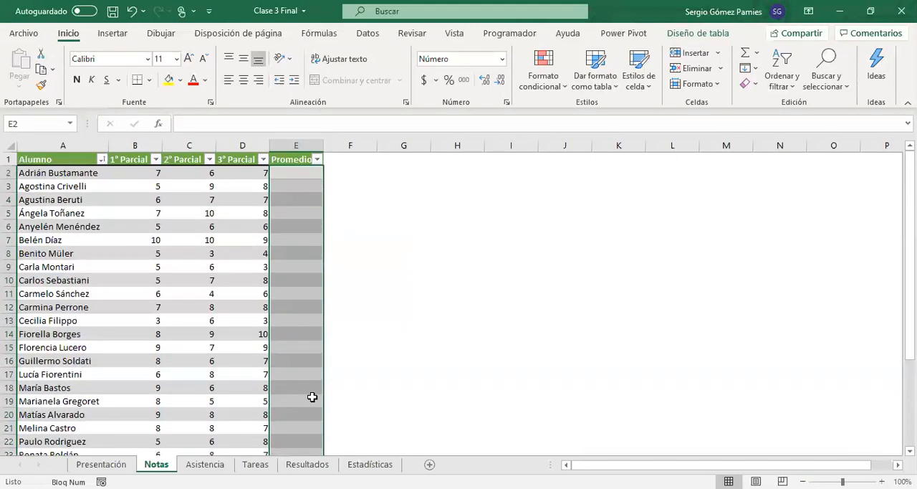
Step: Insert the statistical function PROMEDIO from the function library into cell E2
{"action": "left_click", "coordinate": [293, 179]}
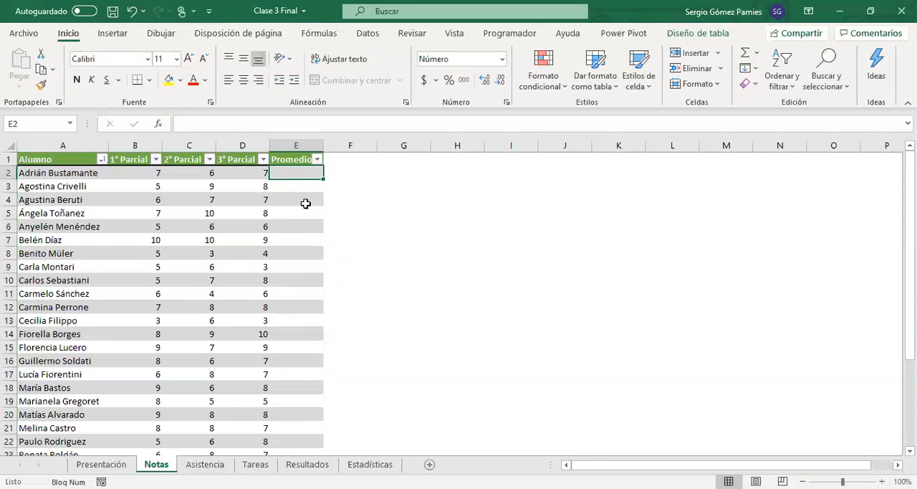
{"action": "left_click", "coordinate": [320, 31]}
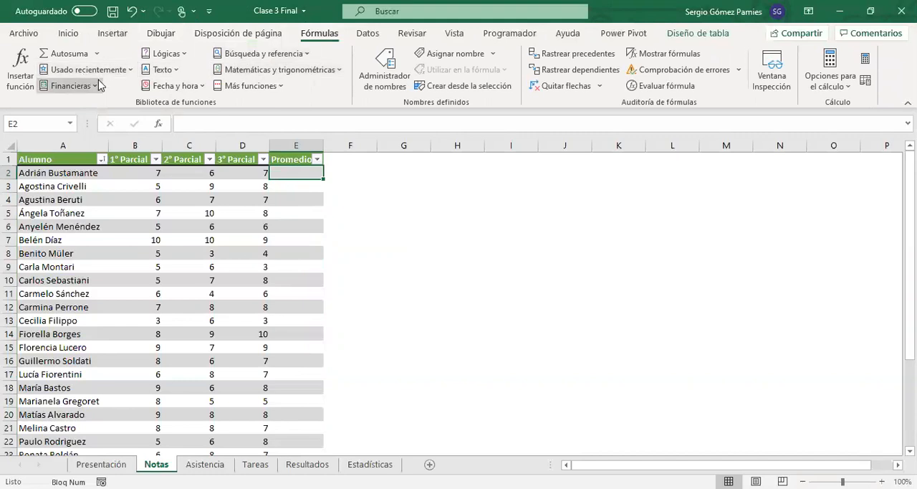
{"action": "left_click", "coordinate": [282, 86]}
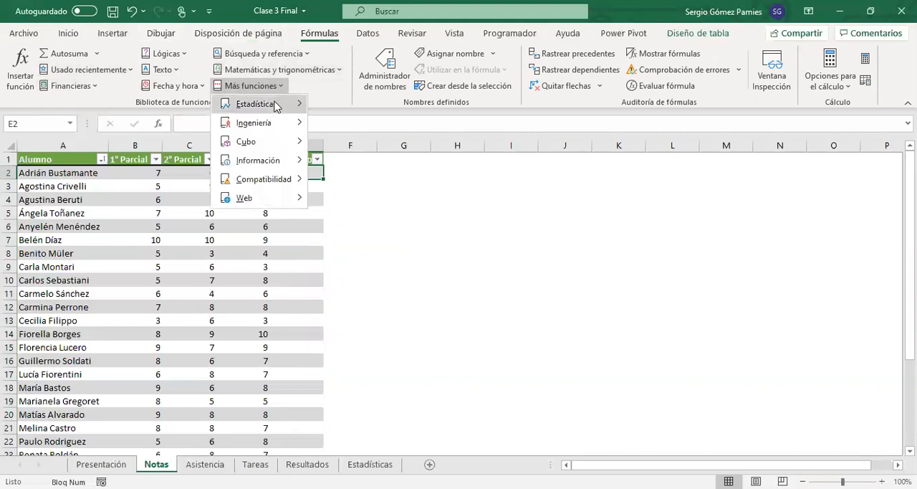
{"action": "mouse_move", "coordinate": [276, 106]}
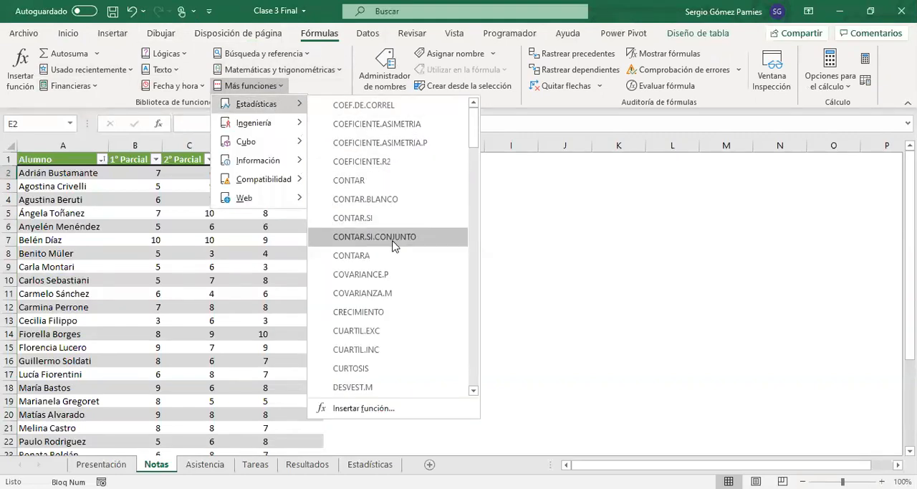
{"action": "scroll", "coordinate": [392, 263], "scroll_direction": "down", "scroll_amount": 4}
{"action": "scroll", "coordinate": [393, 262], "scroll_direction": "down", "scroll_amount": 3}
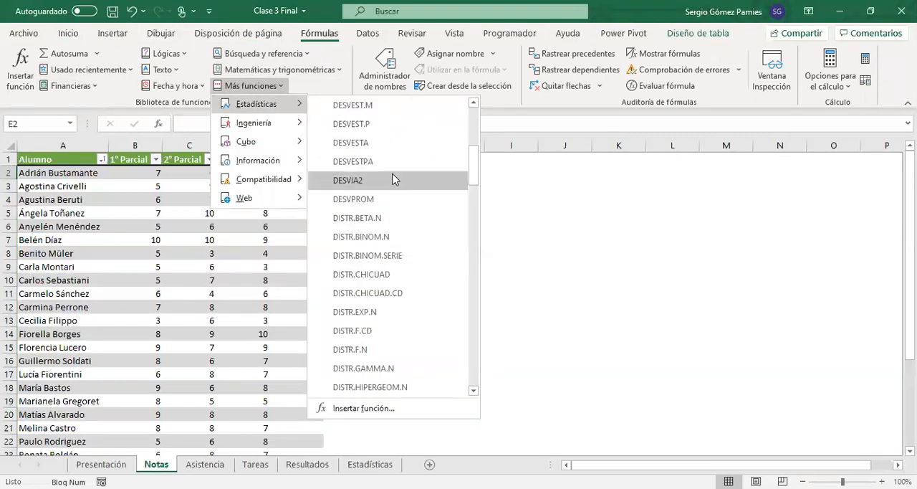
{"action": "mouse_move", "coordinate": [386, 180]}
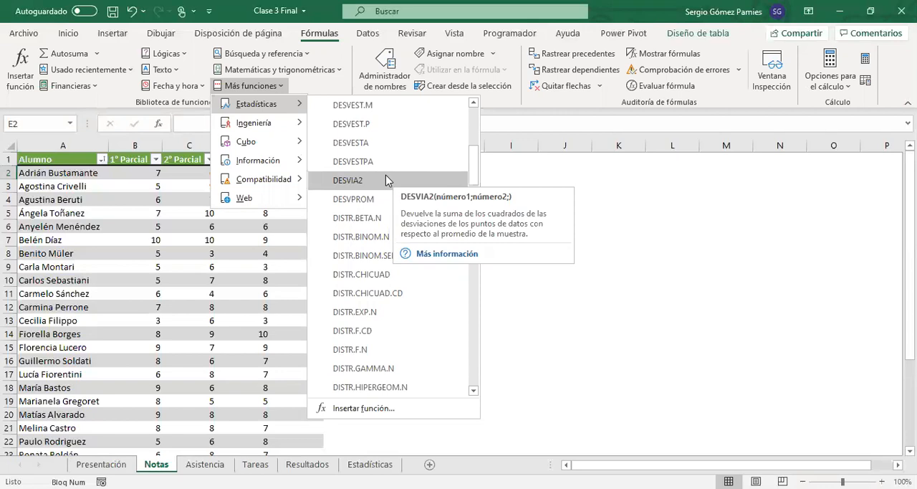
{"action": "scroll", "coordinate": [368, 265], "scroll_direction": "down", "scroll_amount": 7}
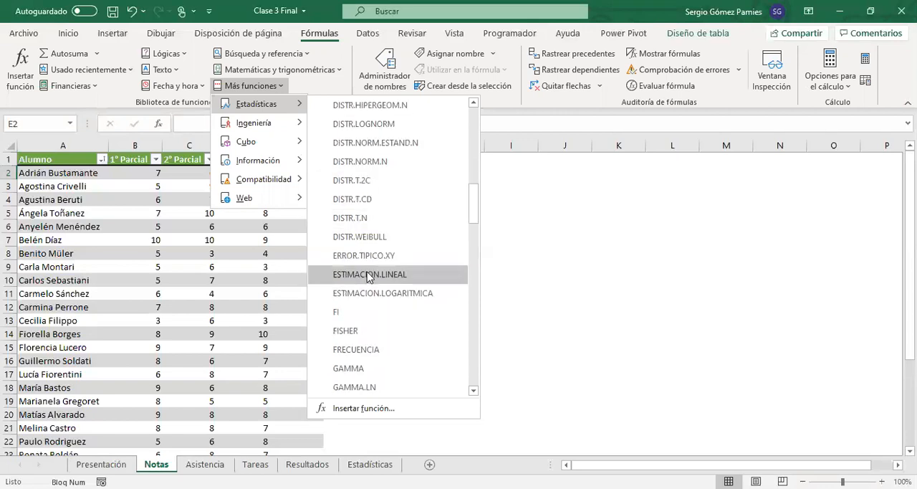
{"action": "scroll", "coordinate": [368, 279], "scroll_direction": "down", "scroll_amount": 2}
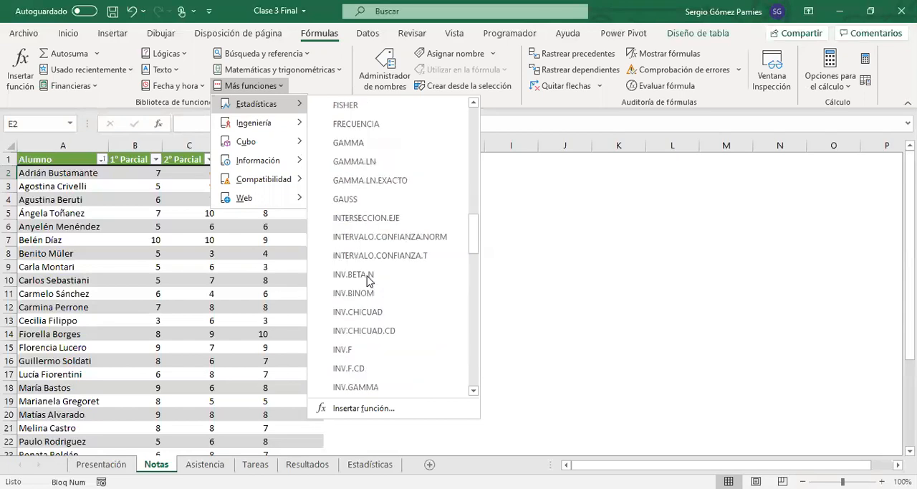
{"action": "scroll", "coordinate": [369, 279], "scroll_direction": "down", "scroll_amount": 11}
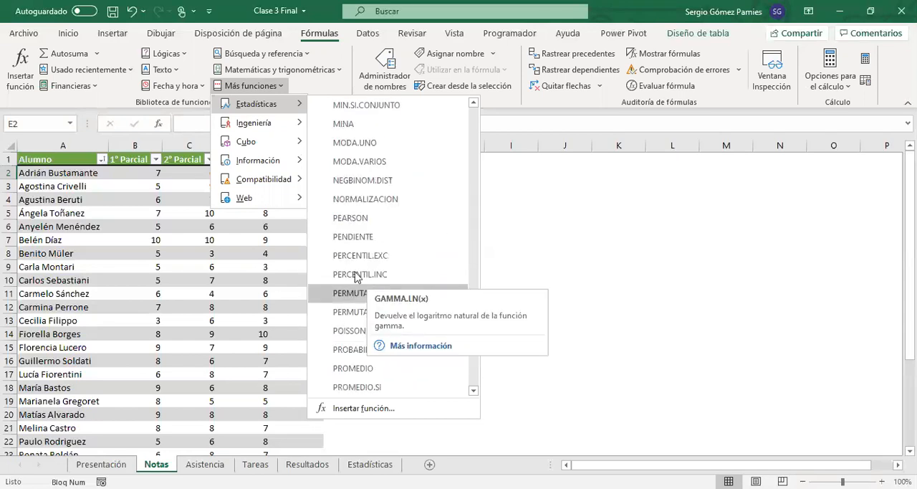
{"action": "scroll", "coordinate": [350, 309], "scroll_direction": "down", "scroll_amount": 1}
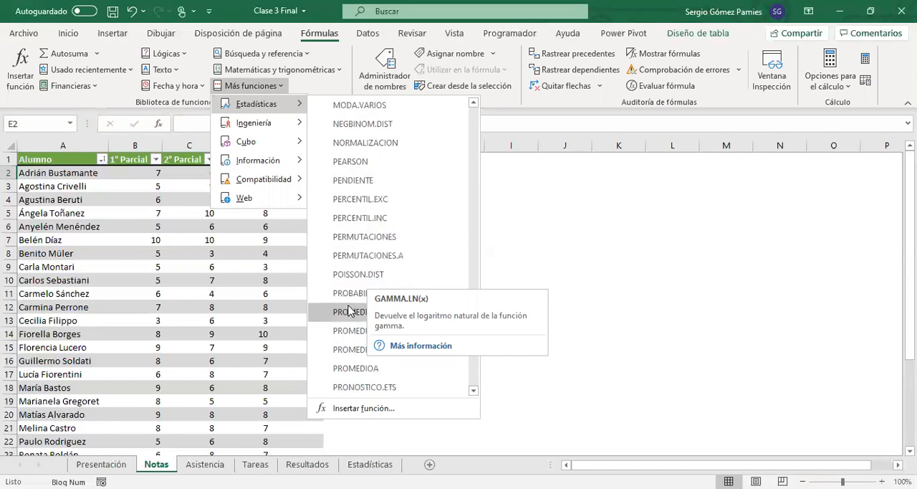
{"action": "scroll", "coordinate": [350, 309], "scroll_direction": "down", "scroll_amount": 1}
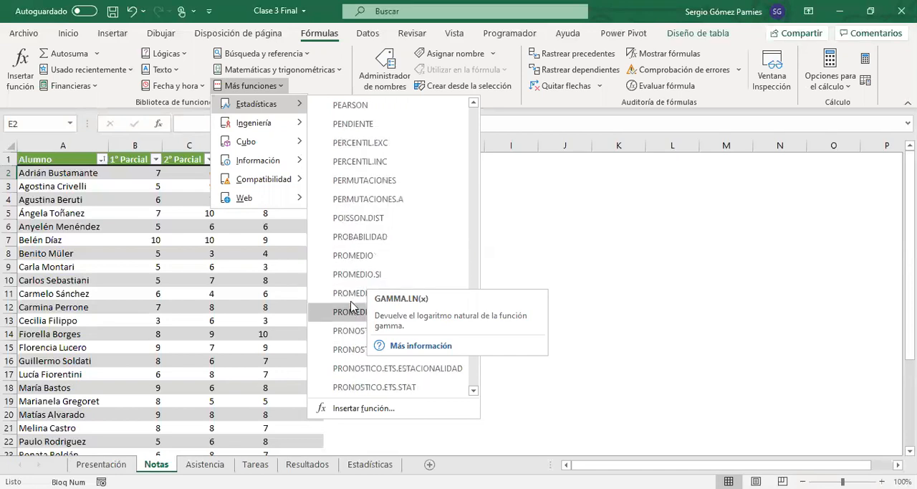
{"action": "left_click", "coordinate": [359, 256]}
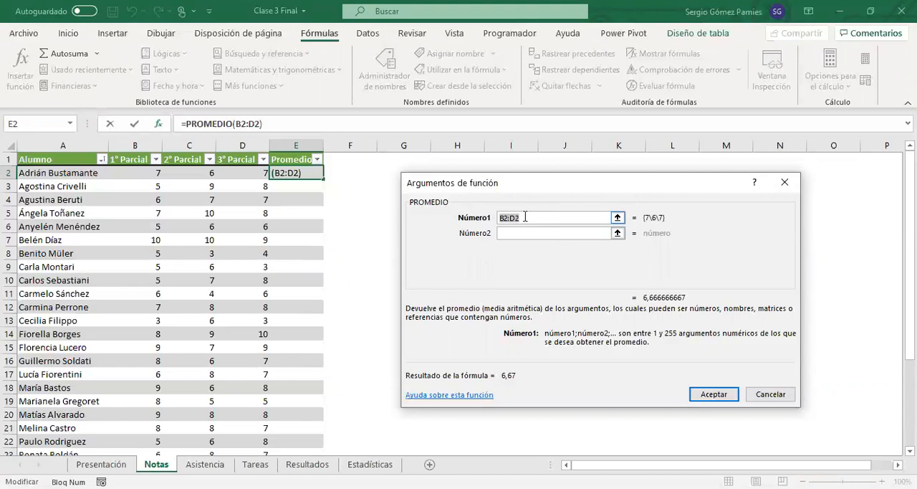
Step: Set the function's Número1 argument to the 1° Parcial through 3° Parcial cells of row 2 and accept the formula
{"action": "left_click", "coordinate": [617, 219]}
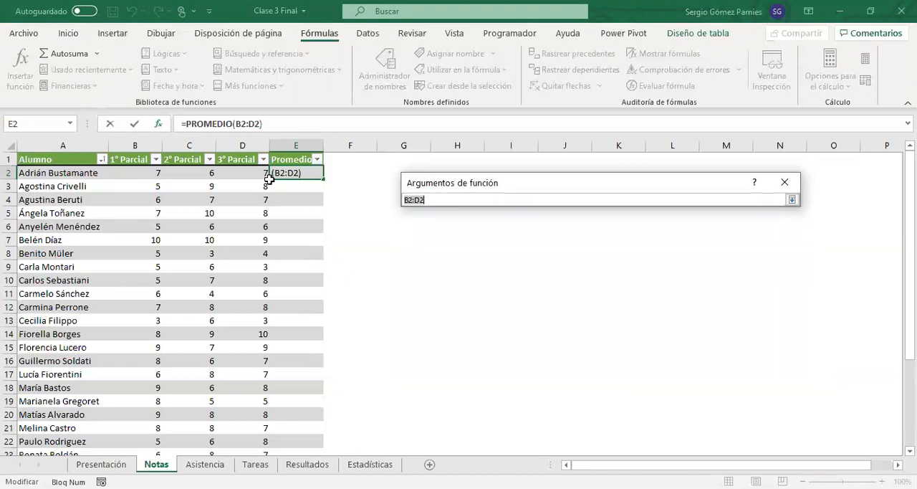
{"action": "left_click_drag", "start_coordinate": [262, 175], "coordinate": [115, 173]}
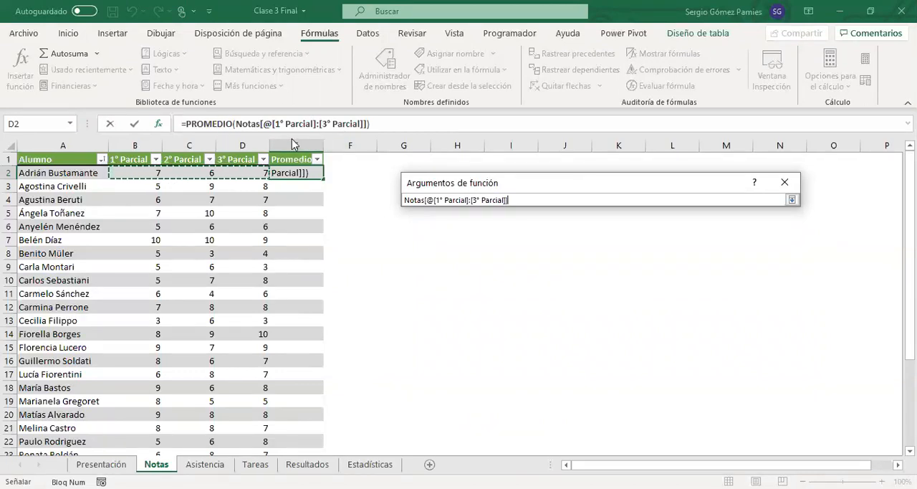
{"action": "key", "text": "Return"}
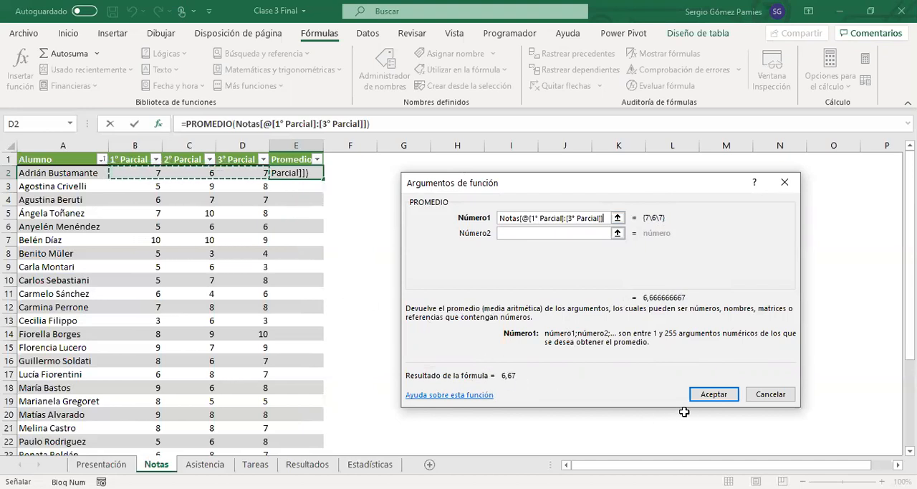
{"action": "left_click", "coordinate": [712, 395]}
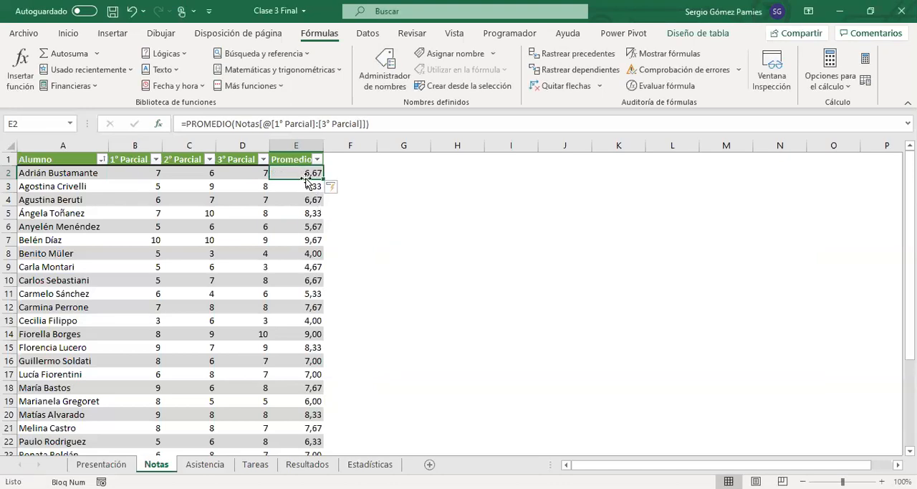
Step: Look over the filled Promedio column and delete its formulas from cell E2 down
{"action": "left_click_drag", "start_coordinate": [308, 177], "coordinate": [305, 367]}
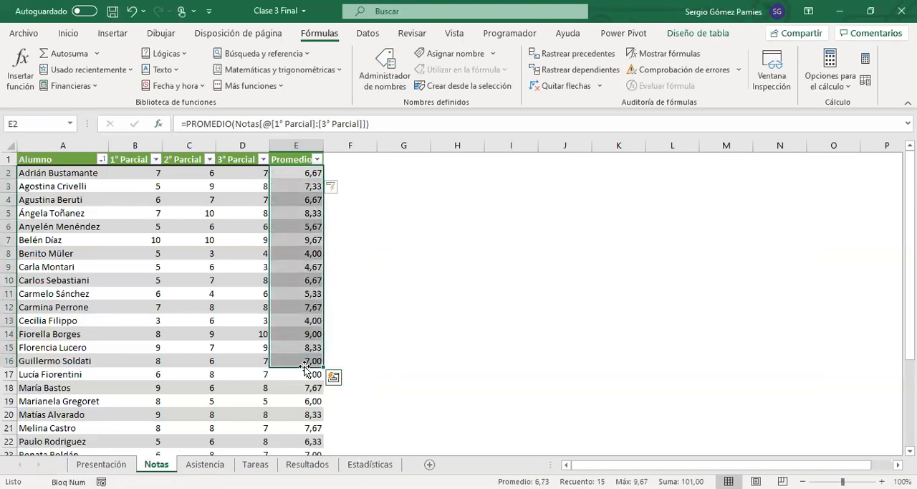
{"action": "left_click", "coordinate": [287, 175]}
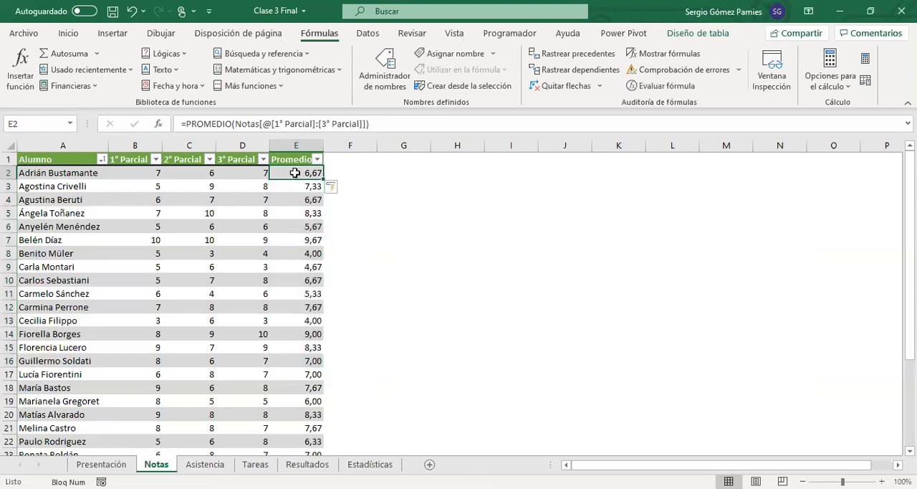
{"action": "left_click_drag", "start_coordinate": [295, 173], "coordinate": [308, 441]}
{"action": "scroll", "coordinate": [309, 440], "scroll_direction": "up", "scroll_amount": 3}
{"action": "key", "text": "Delete"}
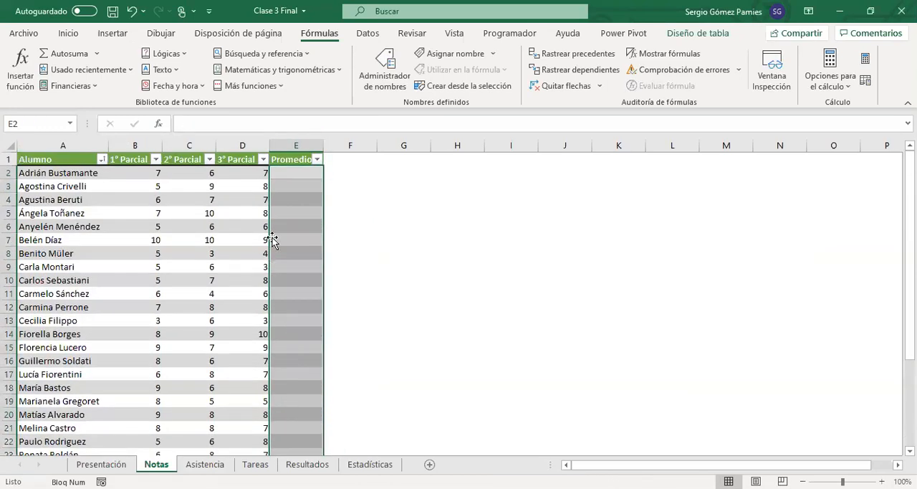
Step: Start inserting a function in cell E2 and search the available functions for "promedio"
{"action": "left_click", "coordinate": [297, 172]}
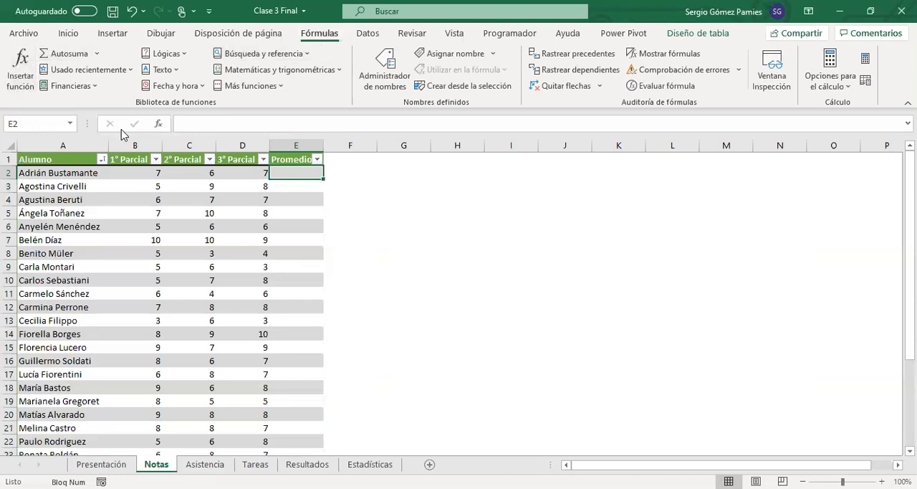
{"action": "left_click", "coordinate": [160, 125]}
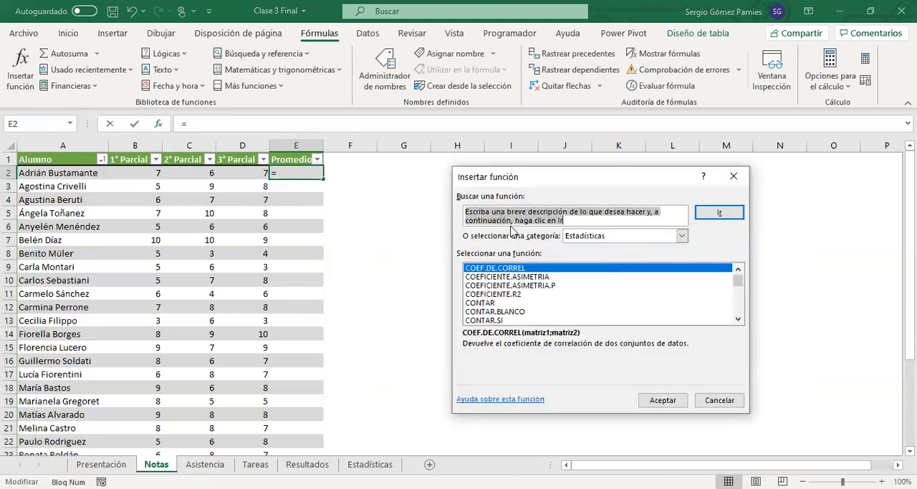
{"action": "type", "text": "promedio"}
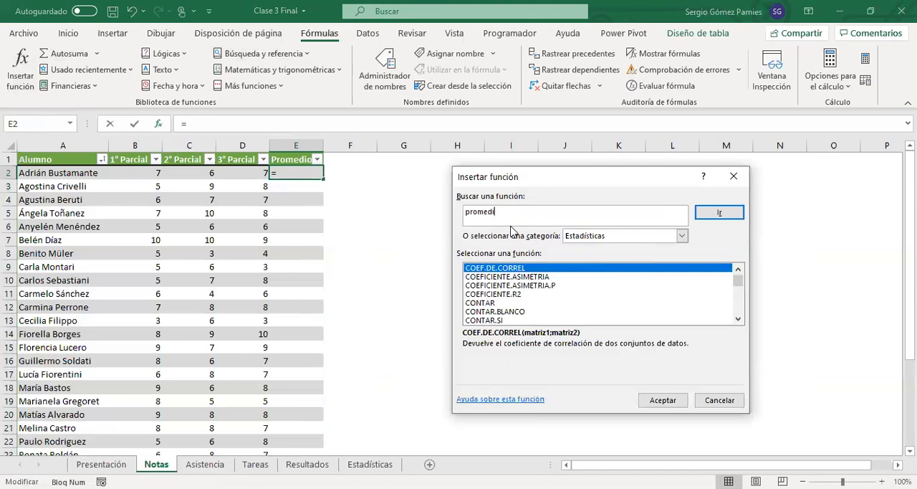
{"action": "key", "text": "Return"}
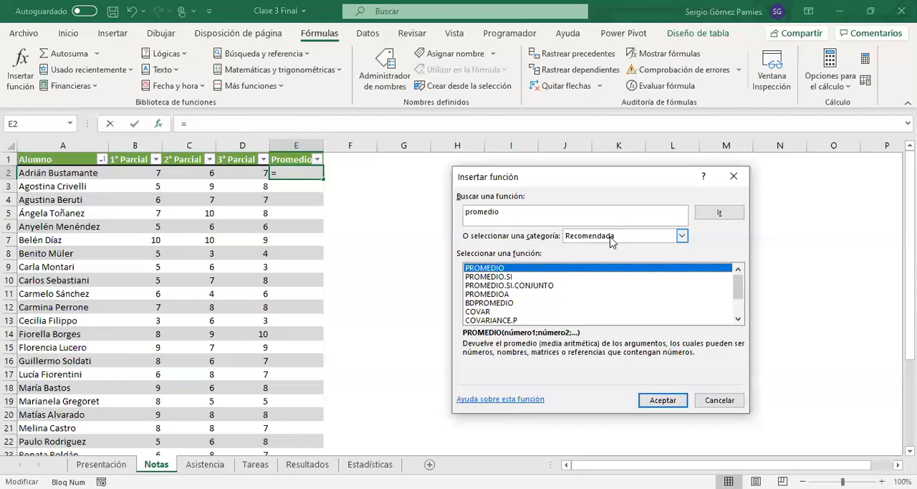
Step: Choose PROMEDIO from the Estadísticas category as the function for cell E2, and cancel its arguments
{"action": "left_click", "coordinate": [682, 236]}
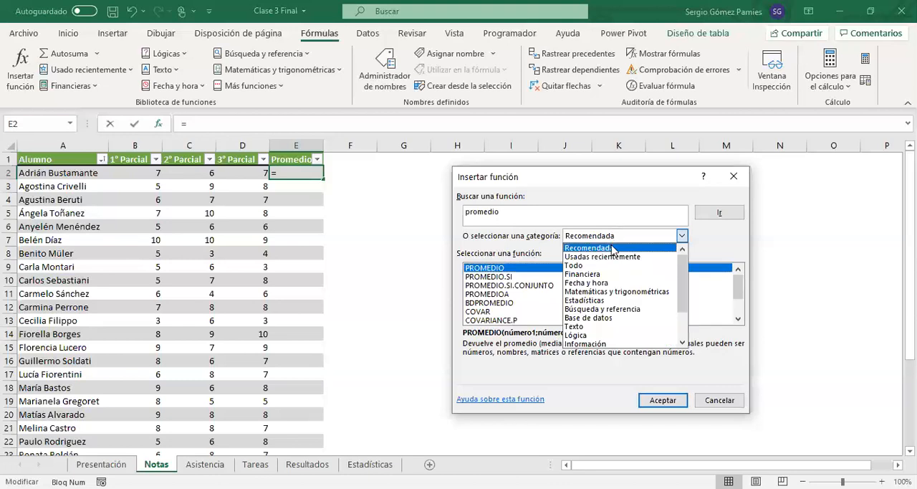
{"action": "left_click", "coordinate": [586, 299]}
{"action": "scroll", "coordinate": [542, 287], "scroll_direction": "down", "scroll_amount": 8}
{"action": "scroll", "coordinate": [542, 288], "scroll_direction": "down", "scroll_amount": 17}
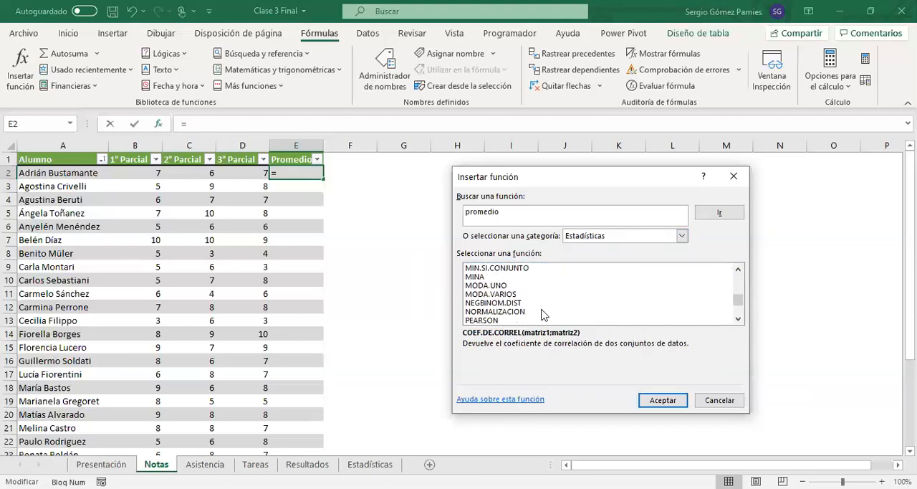
{"action": "left_click", "coordinate": [503, 285]}
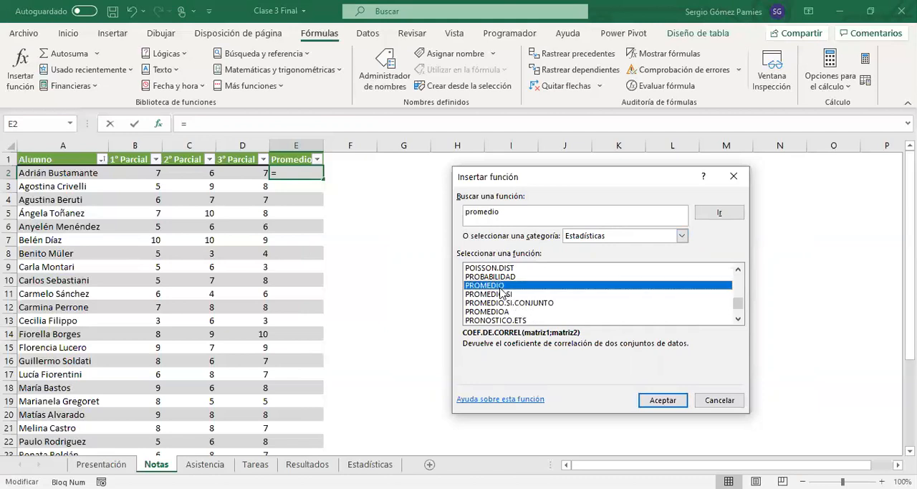
{"action": "left_click", "coordinate": [662, 400]}
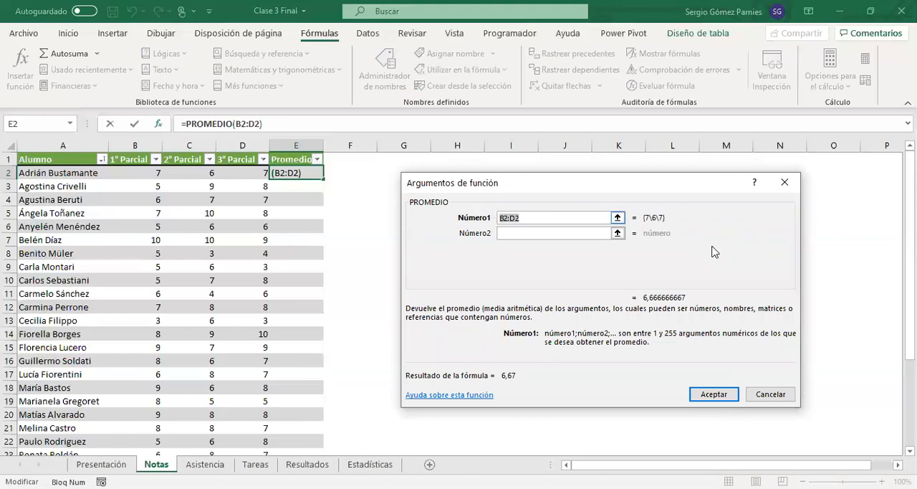
{"action": "left_click", "coordinate": [772, 395]}
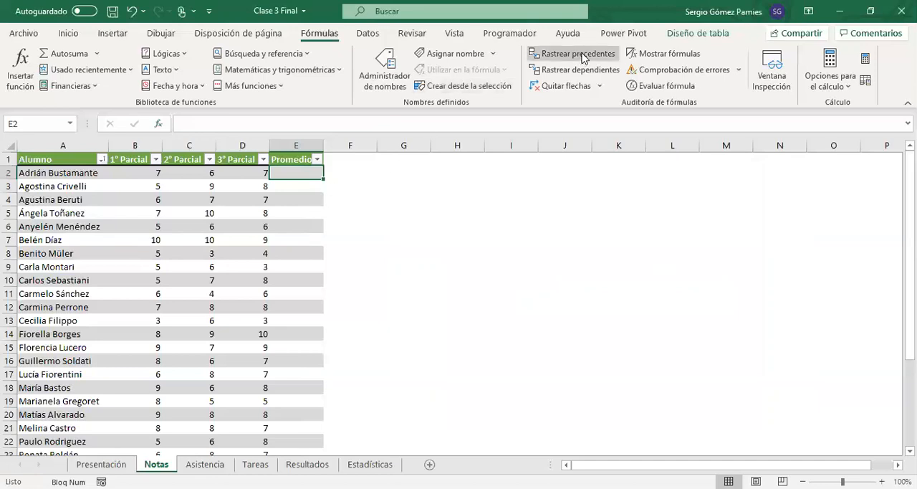
{"action": "left_click", "coordinate": [68, 33]}
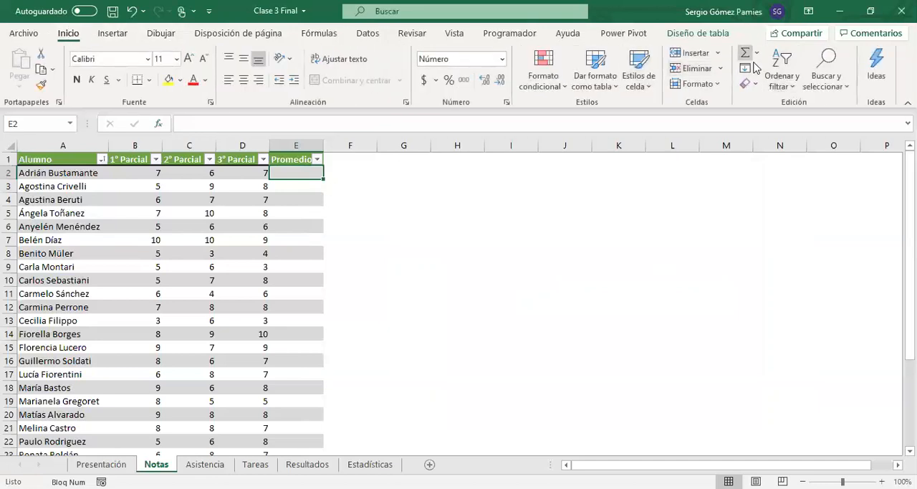
{"action": "left_click", "coordinate": [319, 33]}
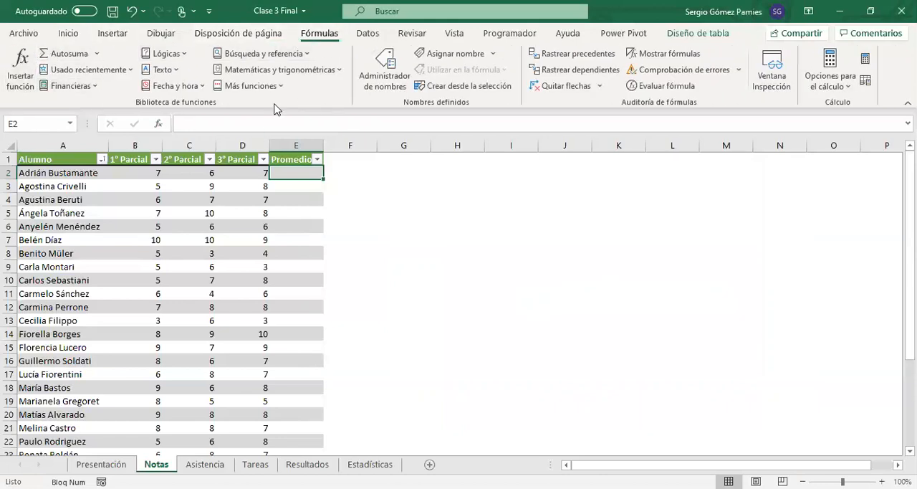
Step: Start a formula in cell E2 with a plus sign followed by the suggested PROMEDIO function
{"action": "left_click", "coordinate": [284, 185]}
{"action": "left_click", "coordinate": [294, 176]}
{"action": "type", "text": "="}
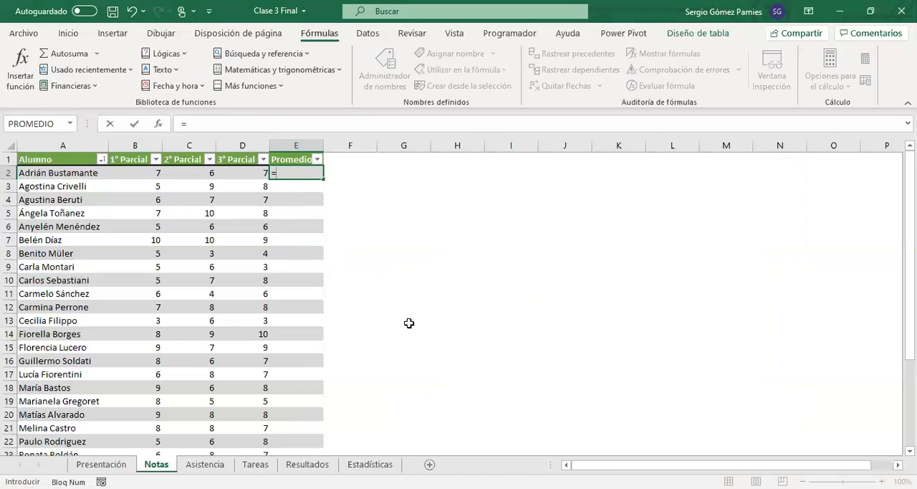
{"action": "key", "text": "BackSpace"}
{"action": "type", "text": "+prom"}
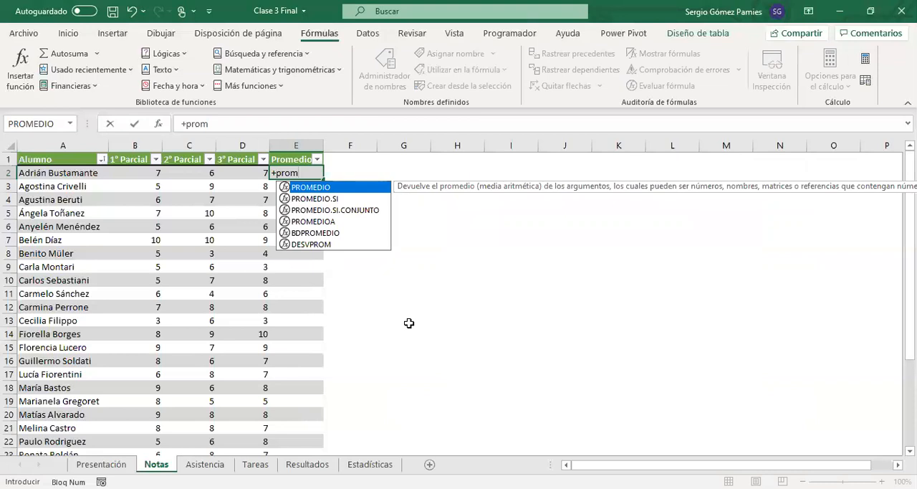
{"action": "key", "text": "Tab"}
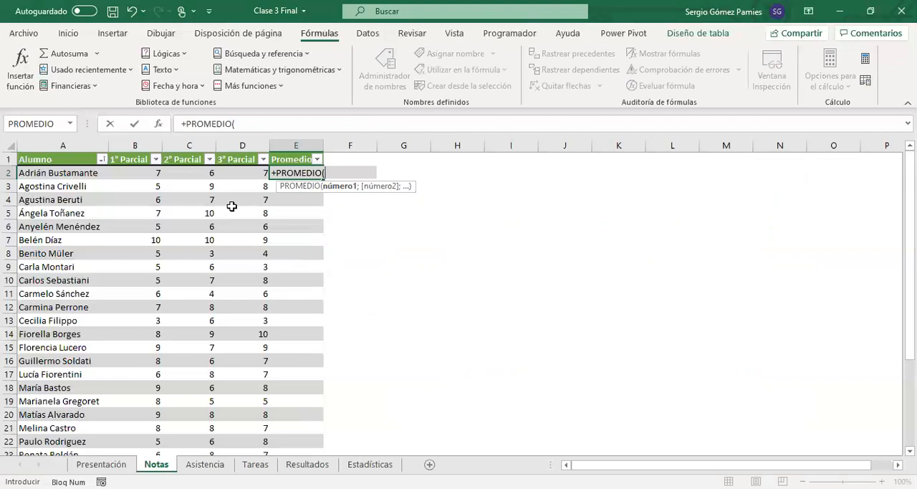
Step: Use the 1° Parcial through 3° Parcial cells of row 2 as the function's argument, close the parenthesis and accept the formula
{"action": "left_click", "coordinate": [243, 174]}
{"action": "left_click_drag", "start_coordinate": [203, 175], "coordinate": [143, 174]}
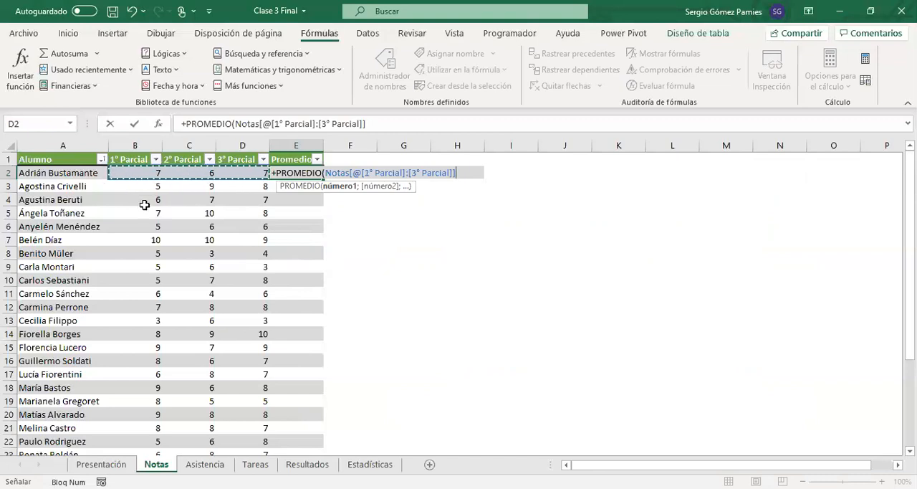
{"action": "type", "text": ")"}
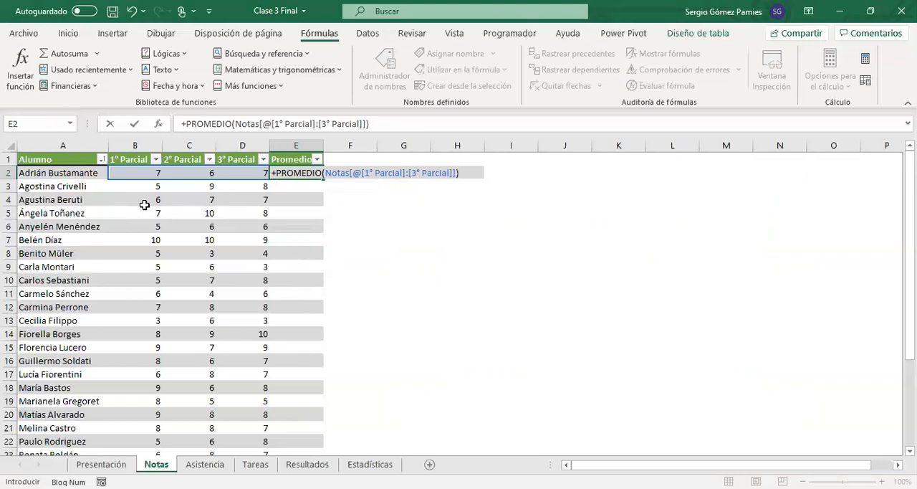
{"action": "key", "text": "Return"}
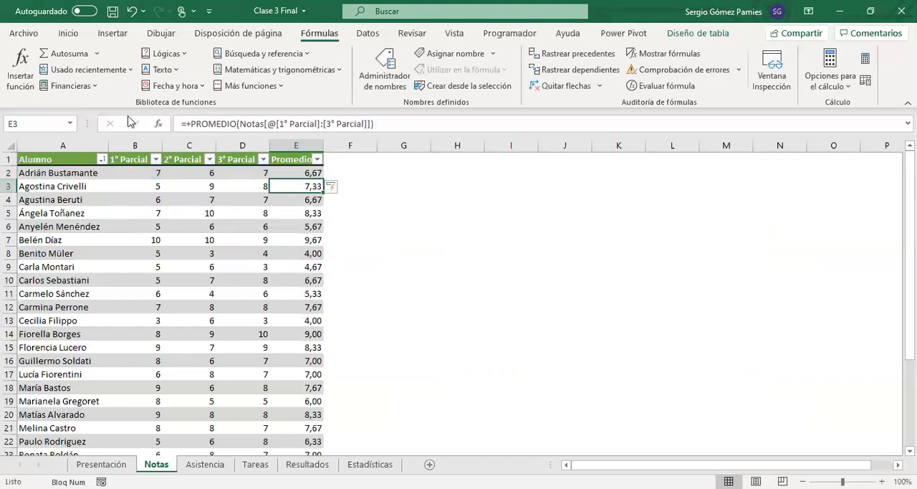
Step: Inspect the PROMEDIO formula in cell E3 and look over the Promedio column down to the last student
{"action": "left_click", "coordinate": [384, 125]}
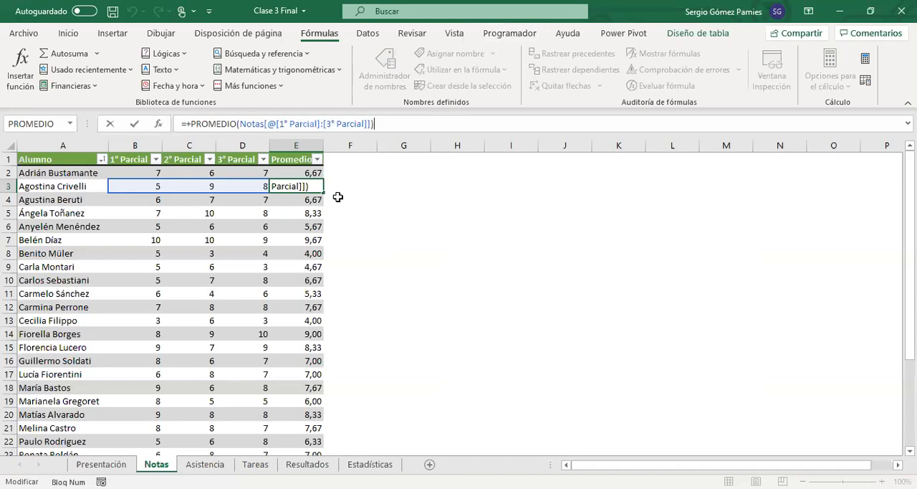
{"action": "key", "text": "Return"}
{"action": "left_click", "coordinate": [304, 213]}
{"action": "scroll", "coordinate": [308, 208], "scroll_direction": "down", "scroll_amount": 4}
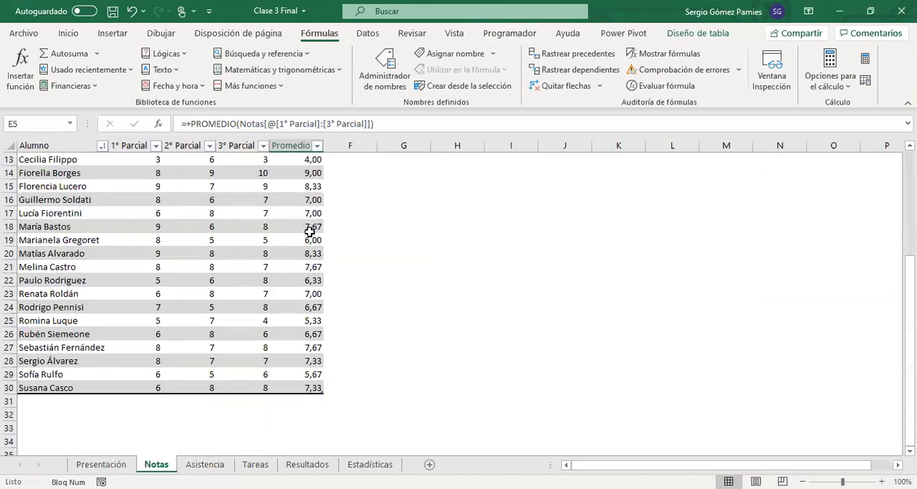
{"action": "scroll", "coordinate": [298, 262], "scroll_direction": "down", "scroll_amount": 3}
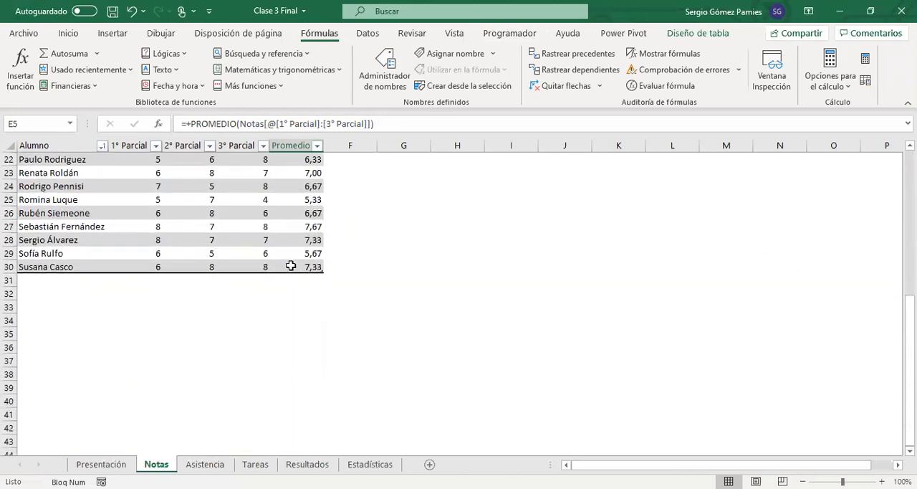
{"action": "scroll", "coordinate": [212, 258], "scroll_direction": "up", "scroll_amount": 7}
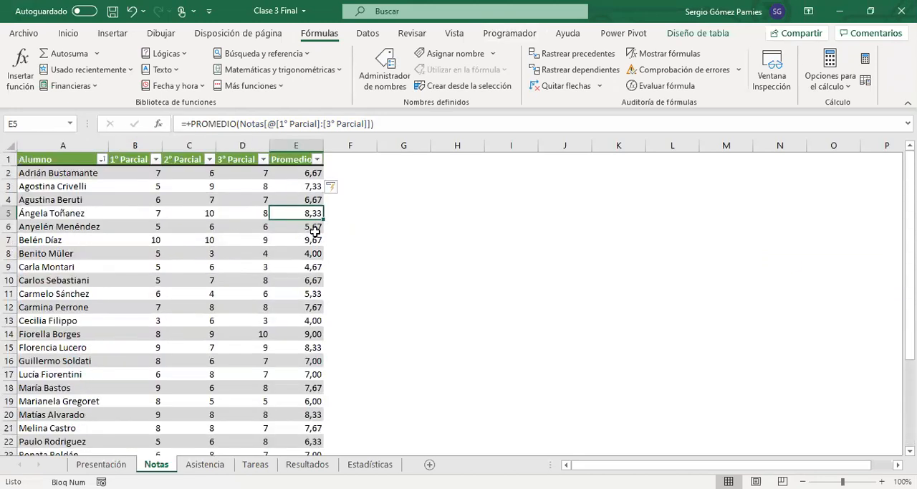
{"action": "left_click", "coordinate": [280, 174]}
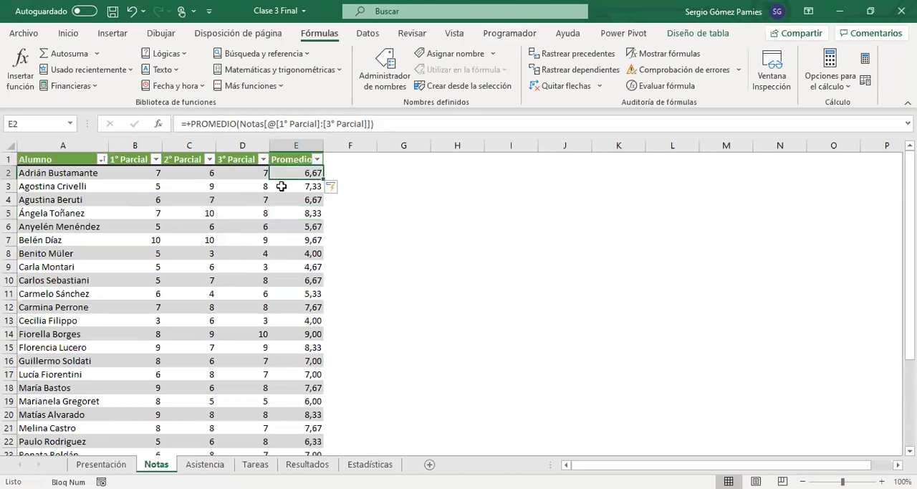
Step: Switch to the Asistencia sheet and review the first student's monthly attendance and the month headers from Febrero to Noviembre
{"action": "left_click", "coordinate": [205, 464]}
{"action": "left_click", "coordinate": [247, 293]}
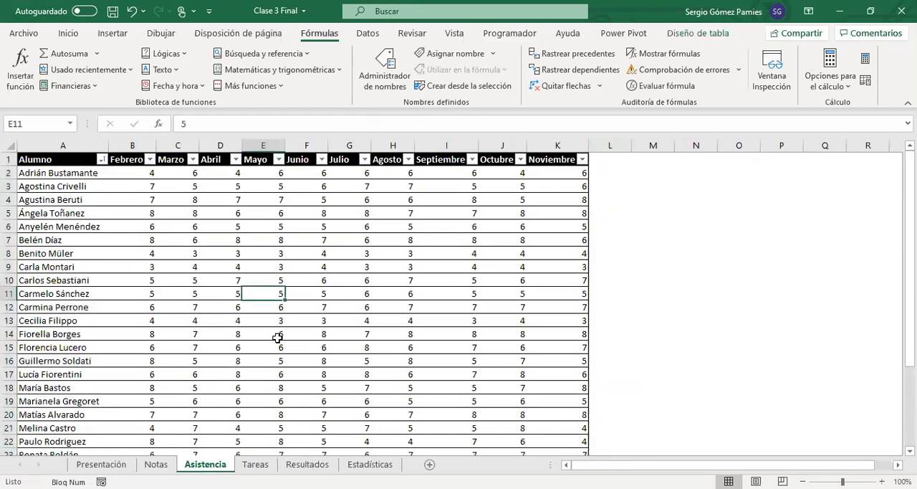
{"action": "left_click", "coordinate": [537, 176]}
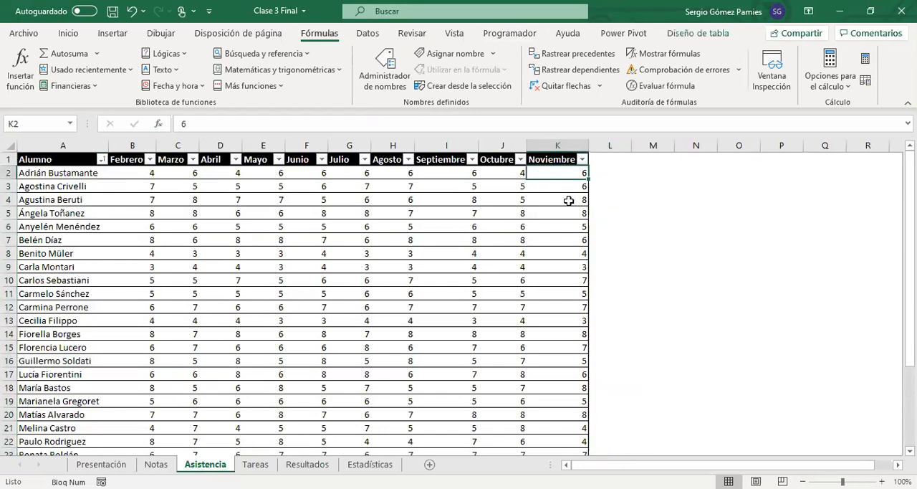
{"action": "left_click", "coordinate": [139, 174]}
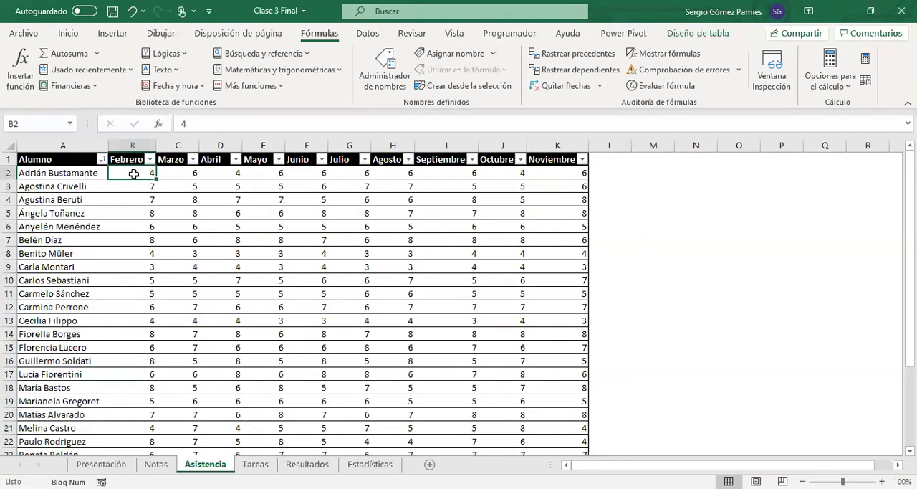
{"action": "left_click", "coordinate": [55, 174]}
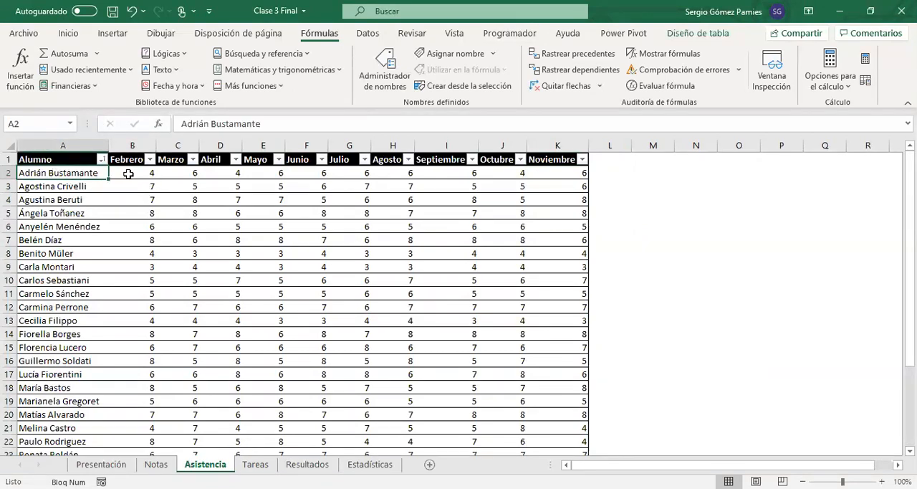
{"action": "left_click", "coordinate": [129, 174]}
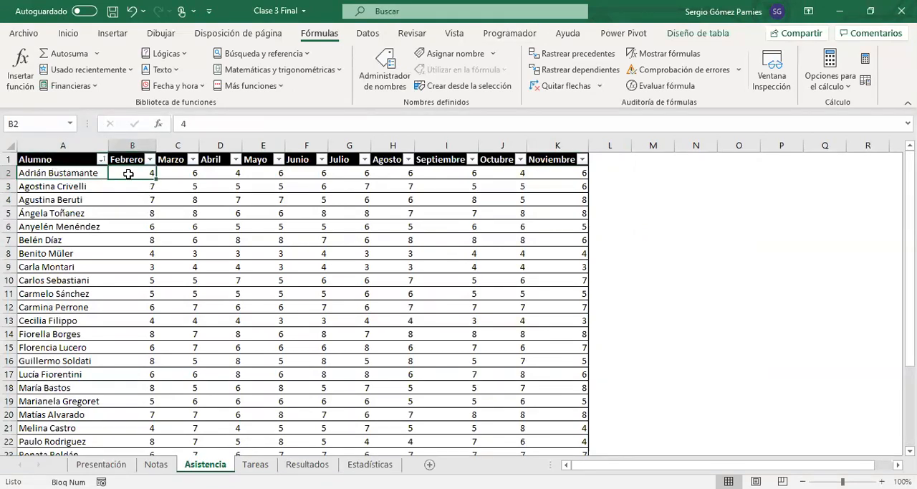
{"action": "left_click", "coordinate": [174, 173]}
{"action": "left_click", "coordinate": [219, 176]}
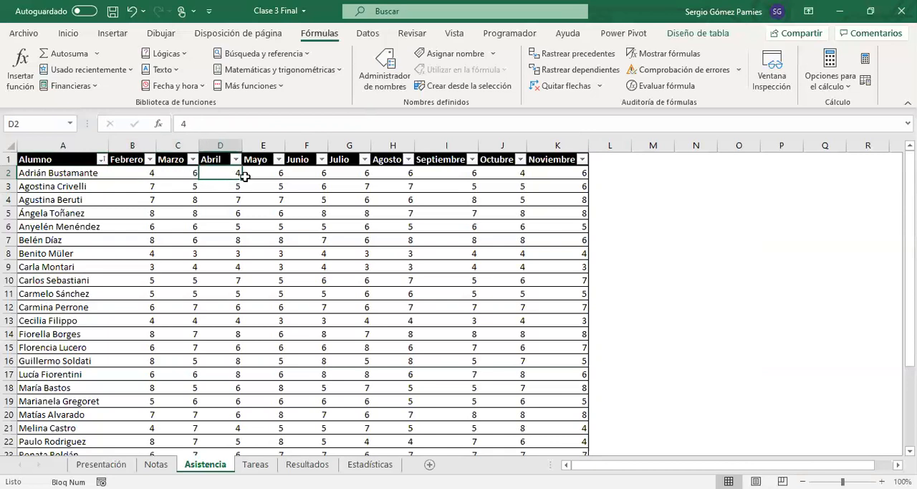
{"action": "left_click", "coordinate": [260, 175]}
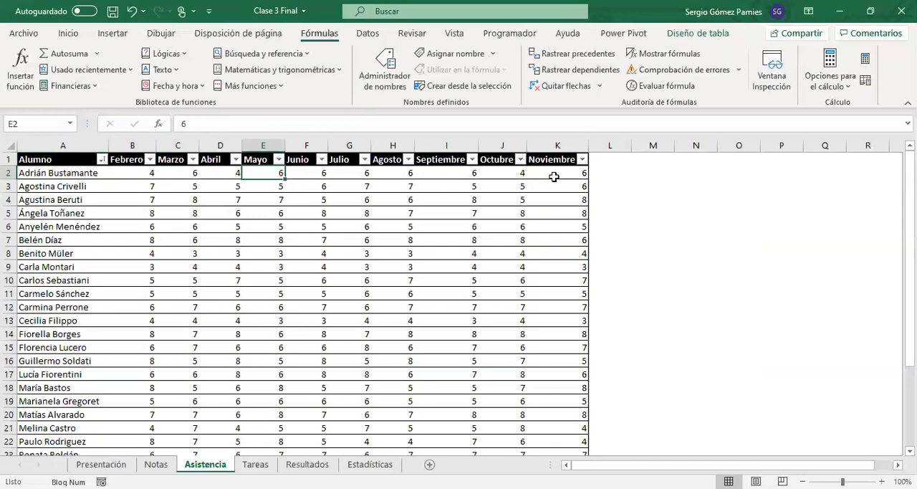
{"action": "left_click_drag", "start_coordinate": [129, 156], "coordinate": [546, 157]}
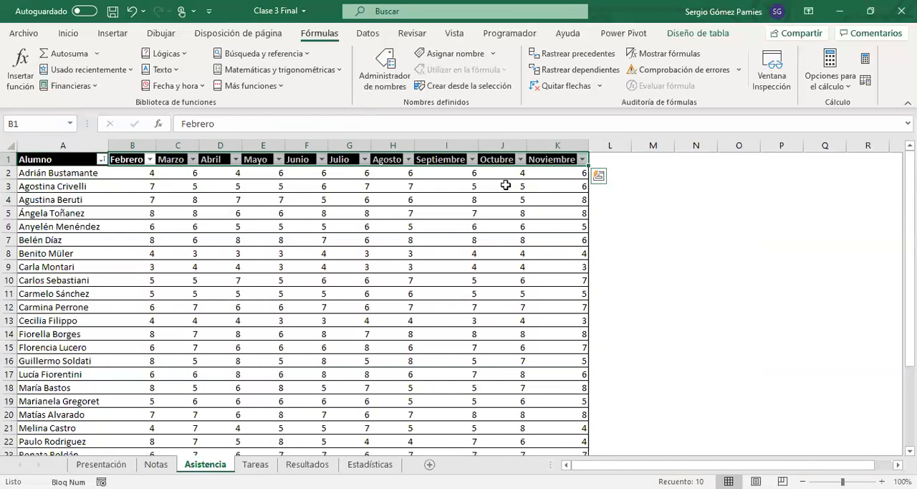
Step: Add a new column headed Total in cell L1, next to Noviembre in the attendance table
{"action": "left_click", "coordinate": [607, 155]}
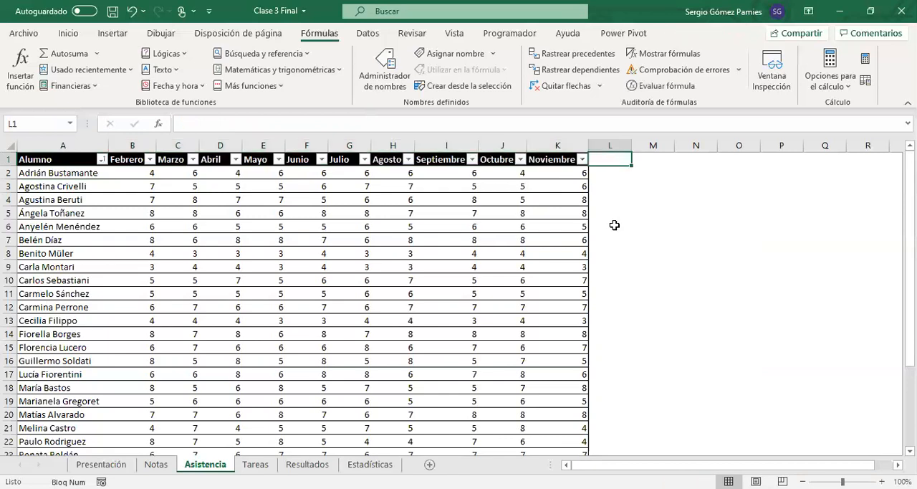
{"action": "type", "text": "Total"}
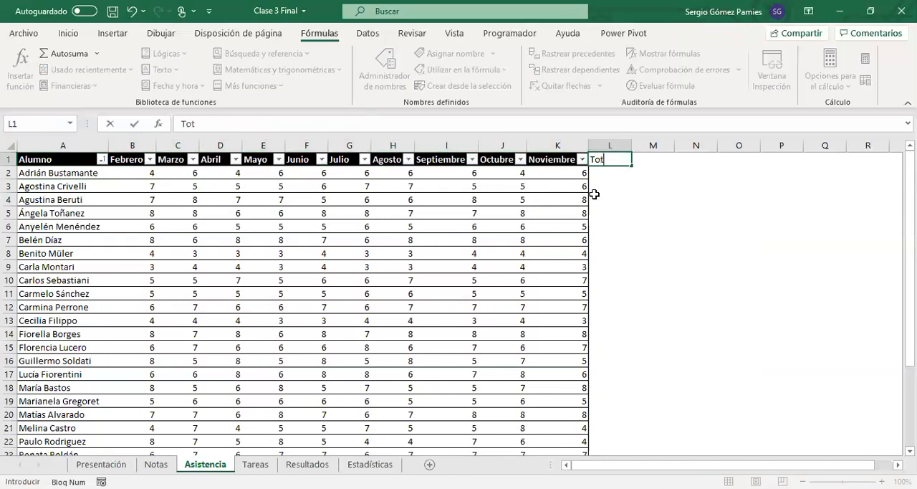
{"action": "key", "text": "Return"}
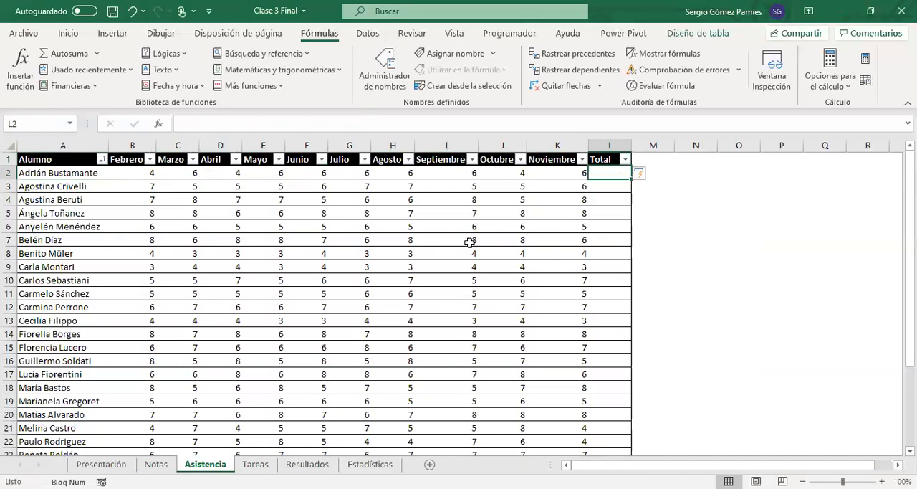
Step: Enter a SUMA formula in cell L2 over the Febrero through Noviembre cells of row 2 and look over the Total column
{"action": "type", "text": "="}
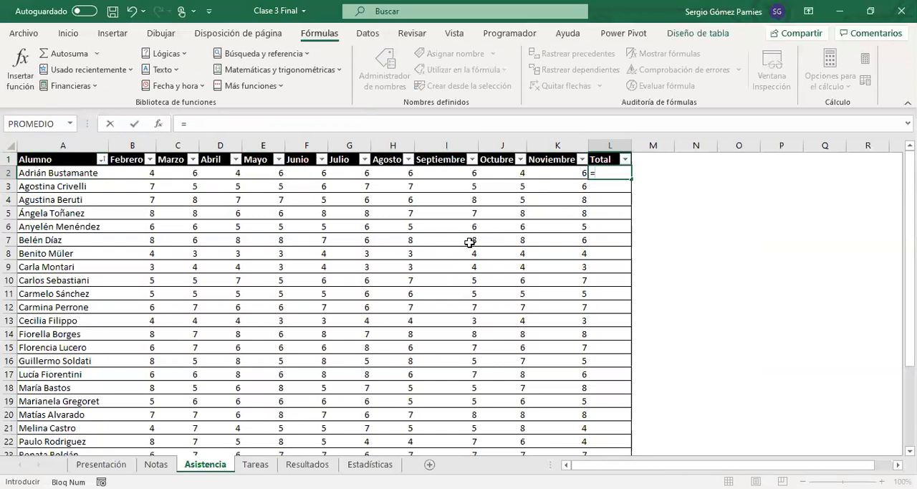
{"action": "type", "text": "suma"}
{"action": "key", "text": "Tab"}
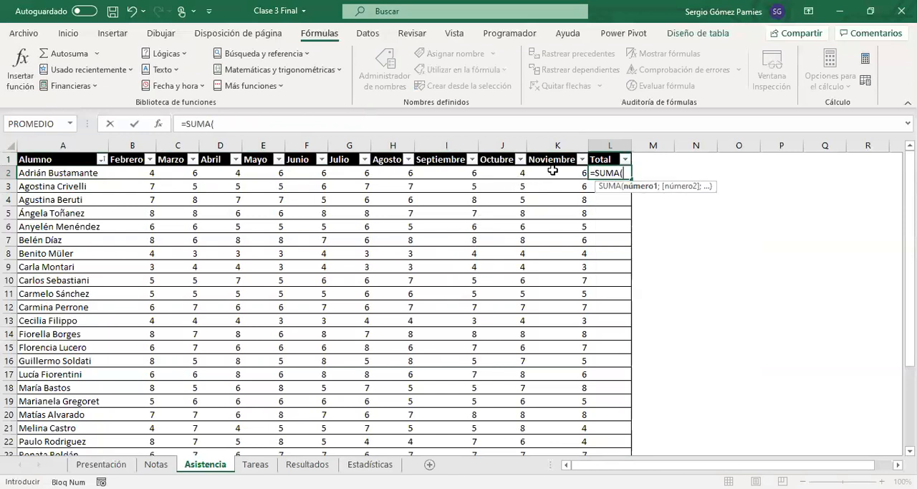
{"action": "left_click", "coordinate": [531, 175]}
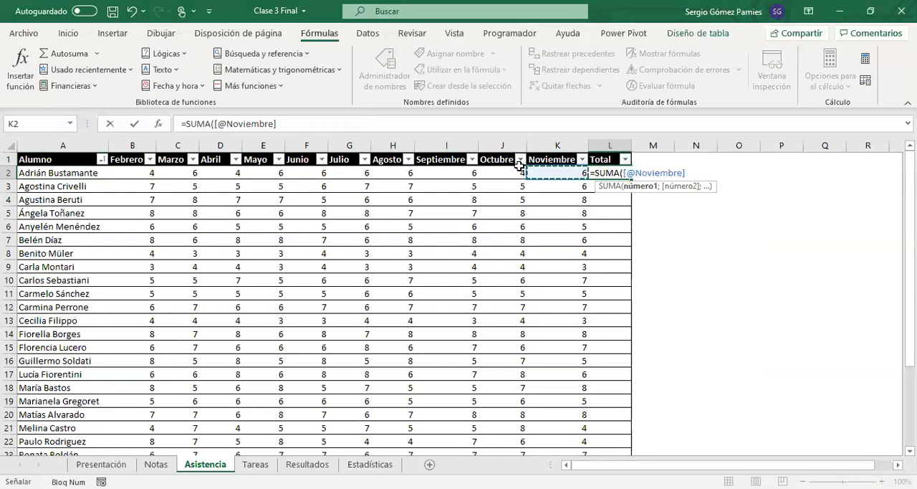
{"action": "left_click_drag", "start_coordinate": [519, 166], "coordinate": [136, 176]}
{"action": "type", "text": ")"}
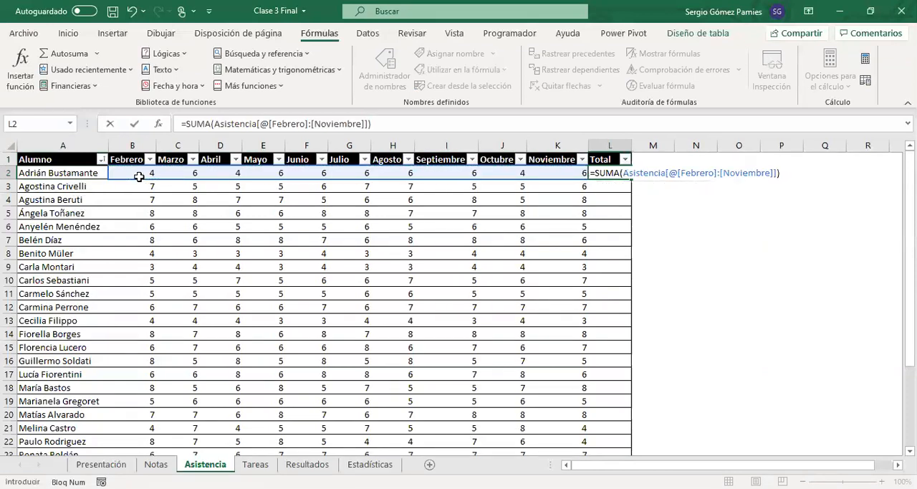
{"action": "key", "text": "Return"}
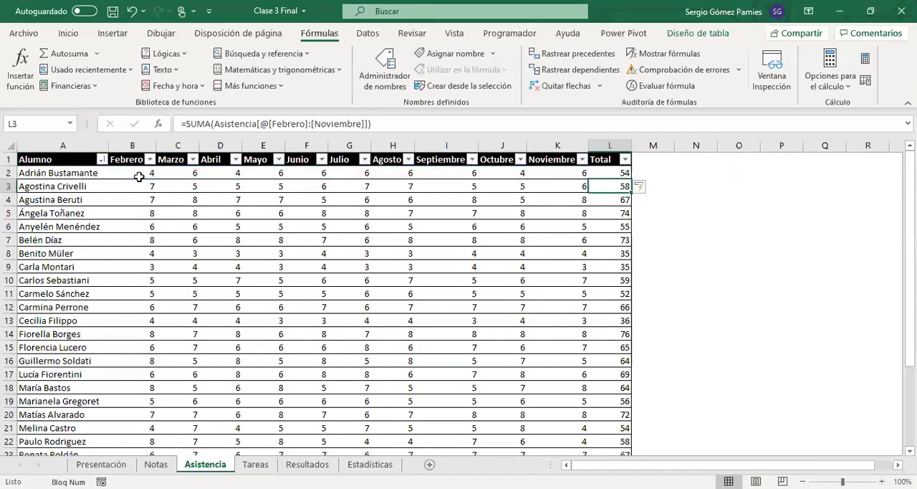
{"action": "left_click", "coordinate": [628, 171]}
{"action": "scroll", "coordinate": [621, 229], "scroll_direction": "down", "scroll_amount": 7}
{"action": "scroll", "coordinate": [624, 293], "scroll_direction": "up", "scroll_amount": 5}
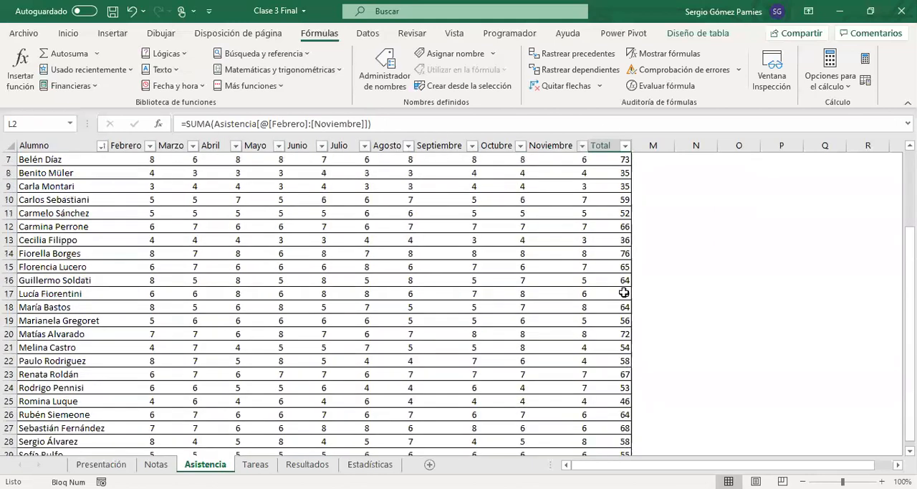
Step: Switch to the Resultados sheet and review the minimum parameters for Promedio, Asistencia and Tareas in I2:I4
{"action": "scroll", "coordinate": [624, 292], "scroll_direction": "up", "scroll_amount": 3}
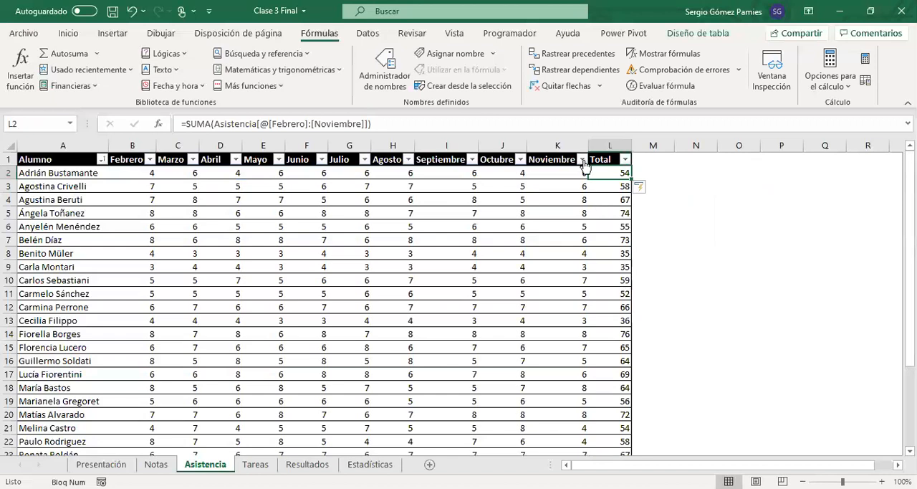
{"action": "left_click", "coordinate": [308, 464]}
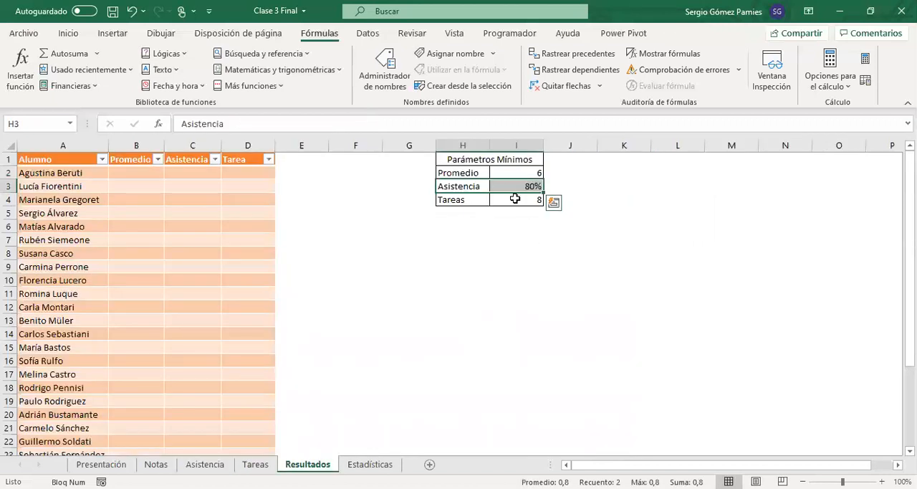
{"action": "left_click", "coordinate": [515, 188]}
{"action": "left_click", "coordinate": [514, 175]}
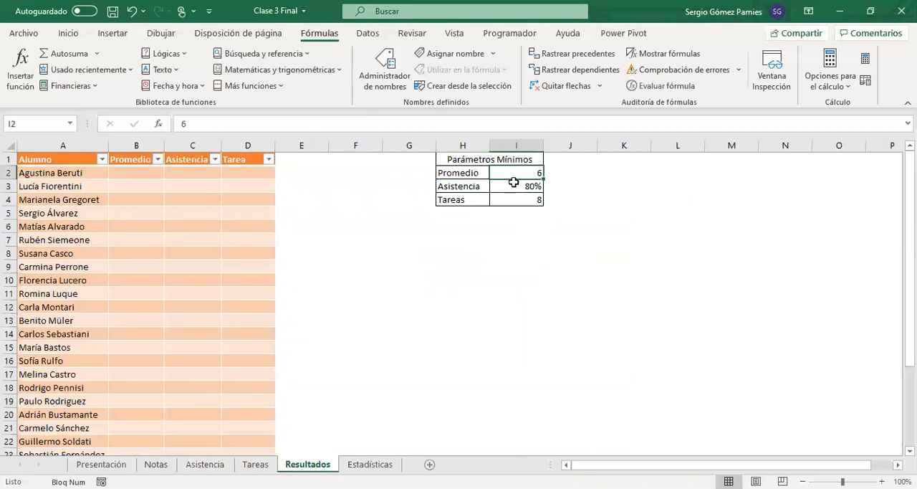
{"action": "left_click_drag", "start_coordinate": [514, 182], "coordinate": [517, 201]}
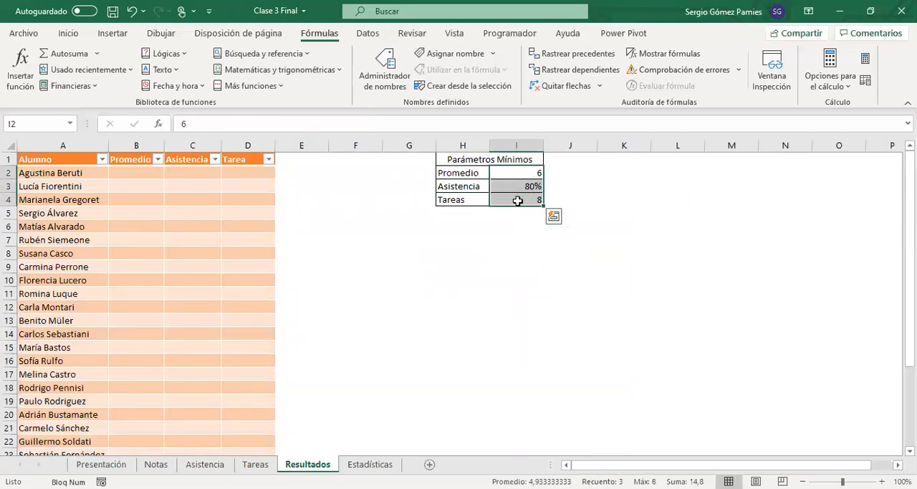
{"action": "left_click", "coordinate": [518, 184]}
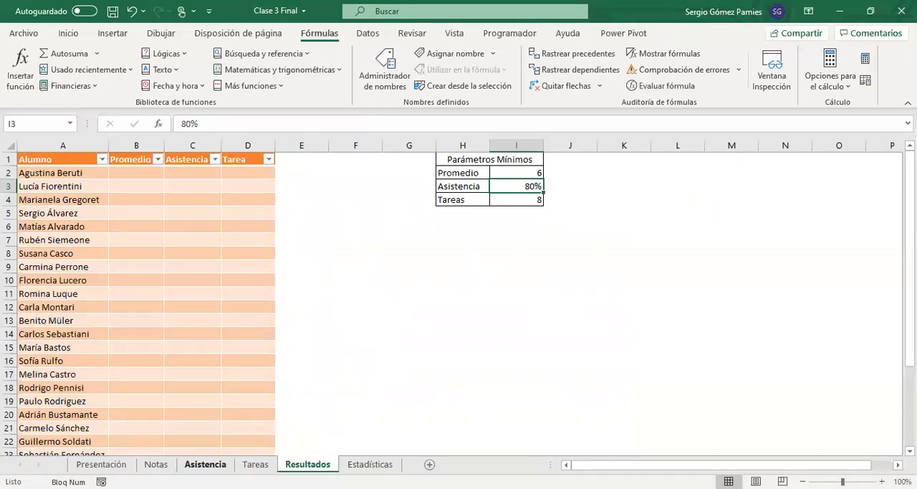
Step: Return to the Asistencia sheet and review the monthly attendance values from Febrero to Noviembre, including all of row 2
{"action": "left_click", "coordinate": [205, 465]}
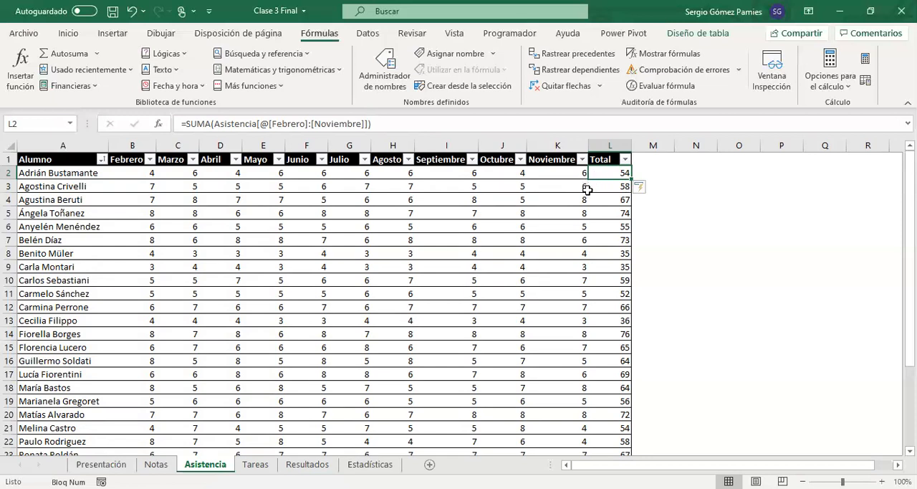
{"action": "left_click", "coordinate": [580, 213]}
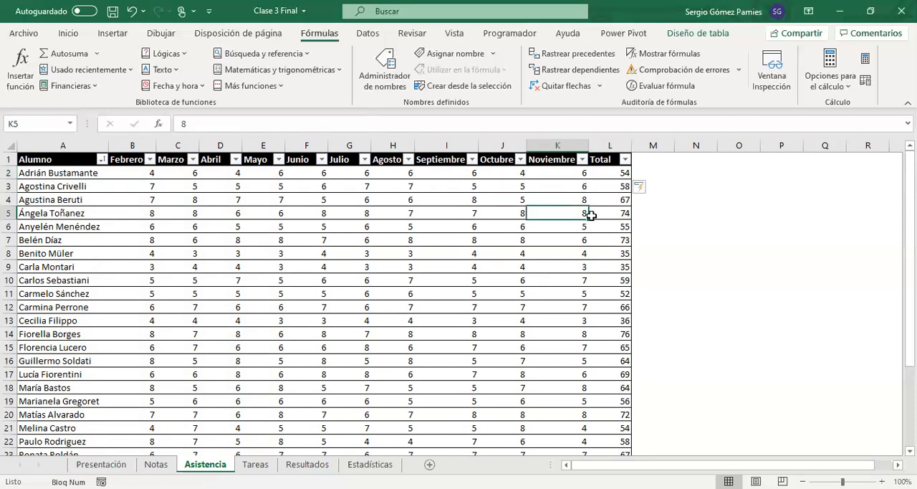
{"action": "left_click", "coordinate": [518, 213]}
{"action": "left_click_drag", "start_coordinate": [140, 174], "coordinate": [576, 175]}
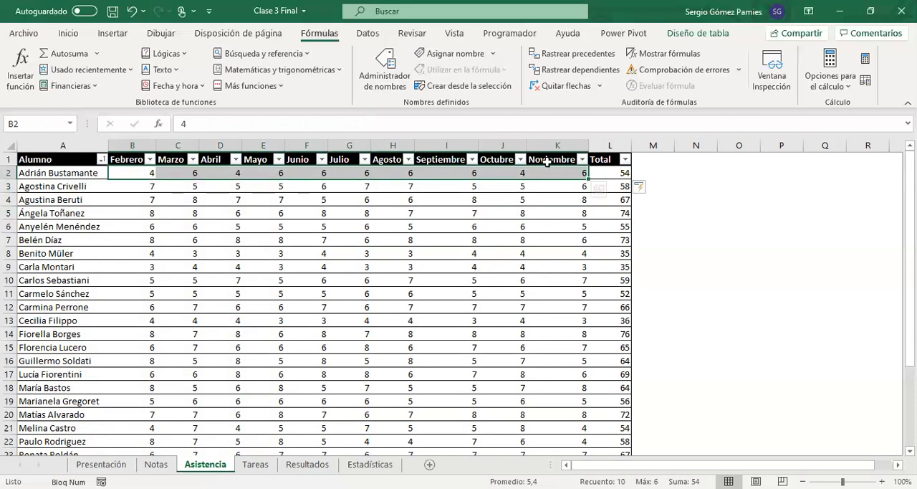
Step: Enter 10 in cell P1 and 8 in cell P2, outside the attendance table
{"action": "left_click", "coordinate": [774, 157]}
{"action": "type", "text": "10"}
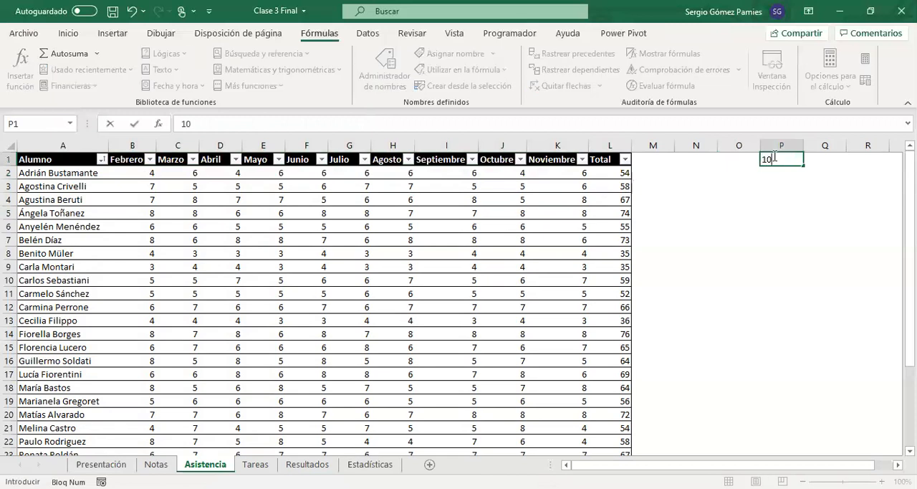
{"action": "left_click", "coordinate": [790, 174]}
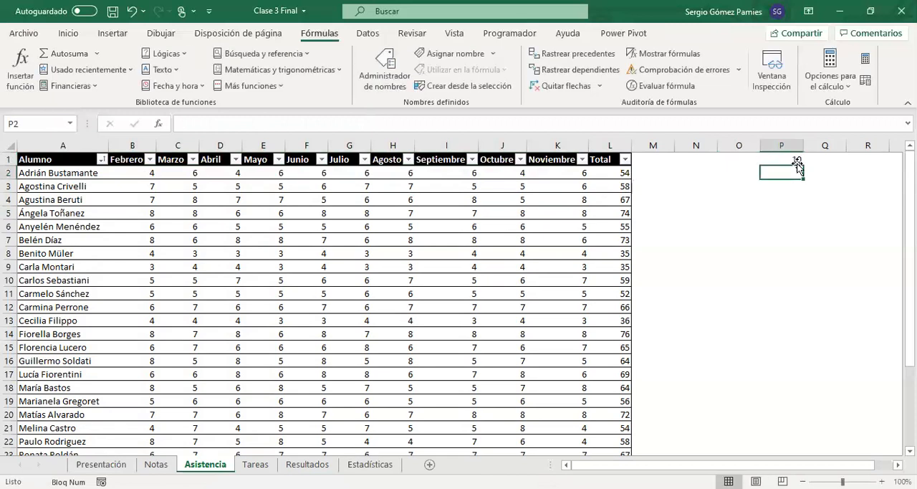
{"action": "type", "text": "8"}
{"action": "key", "text": "Return"}
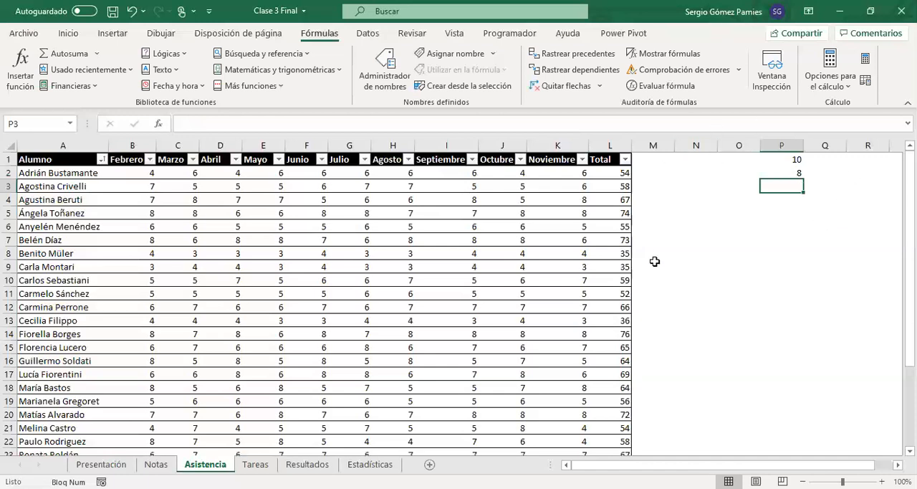
Step: Multiply the two numbers with the formula =P1*P2 in cell P3 and inspect the formula
{"action": "type", "text": "="}
{"action": "key", "text": "Up"}
{"action": "key", "text": "Up"}
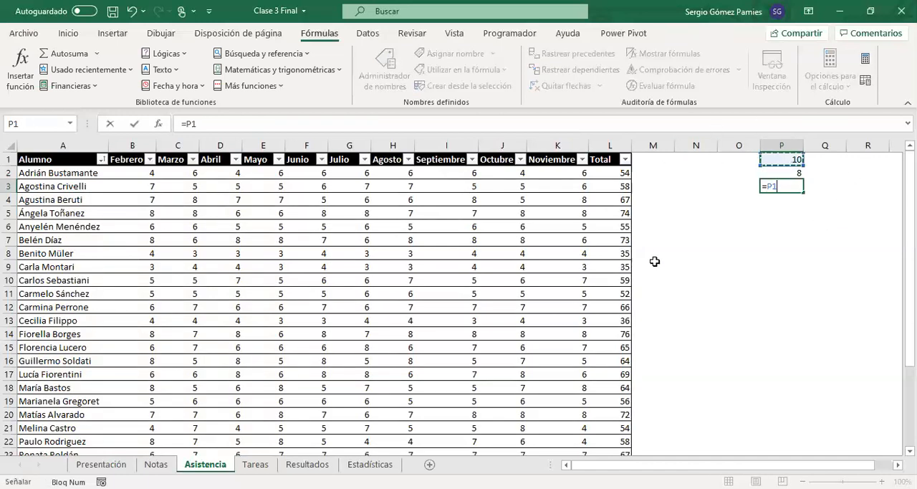
{"action": "type", "text": "*"}
{"action": "key", "text": "Up"}
{"action": "key", "text": "Return"}
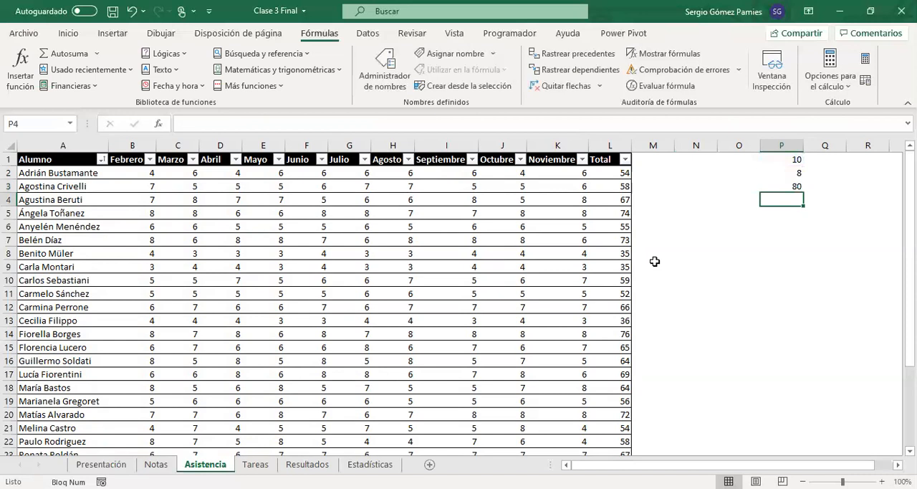
{"action": "left_click", "coordinate": [772, 188]}
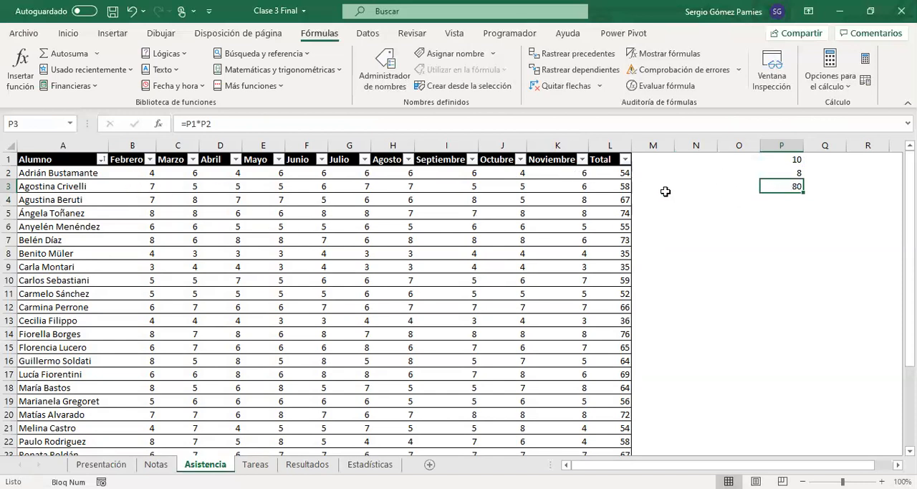
Step: Divide the SUMA formula in cell L2 by 80 and inspect the SUMA part of the formula in L3
{"action": "left_click", "coordinate": [594, 174]}
{"action": "left_click_drag", "start_coordinate": [374, 123], "coordinate": [186, 123]}
{"action": "left_click", "coordinate": [414, 124]}
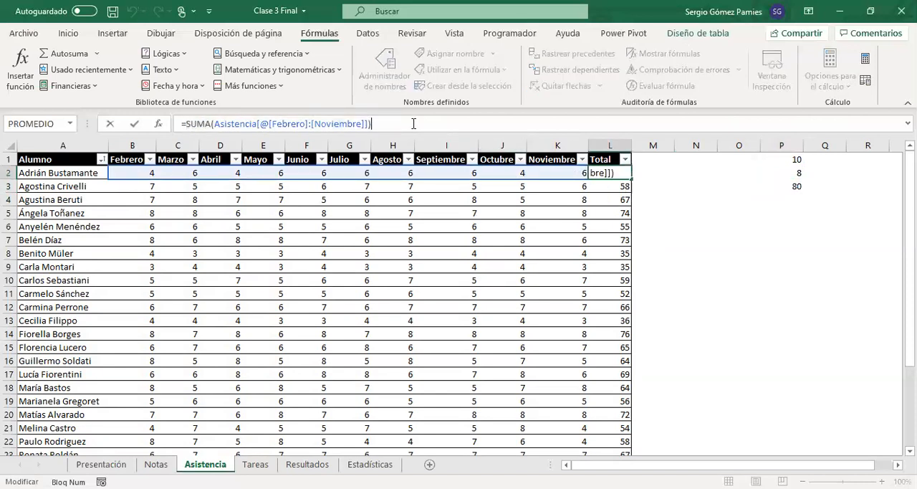
{"action": "type", "text": "/80"}
{"action": "key", "text": "Return"}
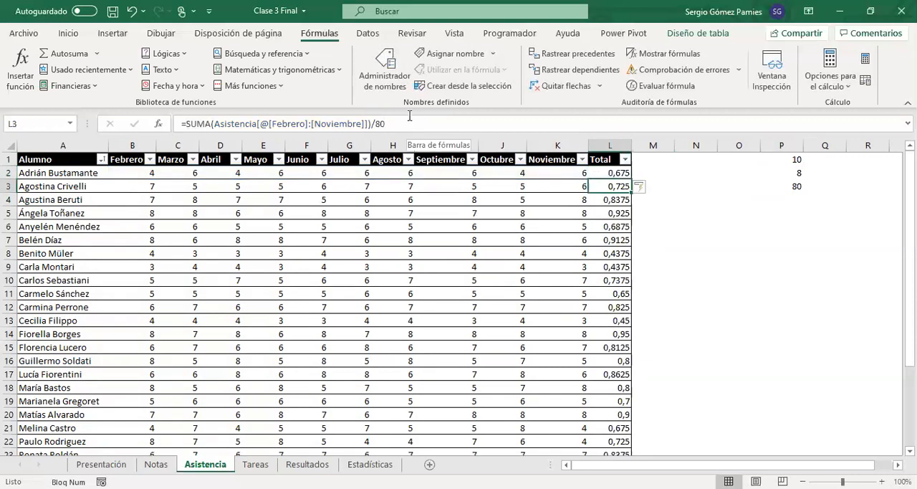
{"action": "left_click_drag", "start_coordinate": [369, 123], "coordinate": [185, 123]}
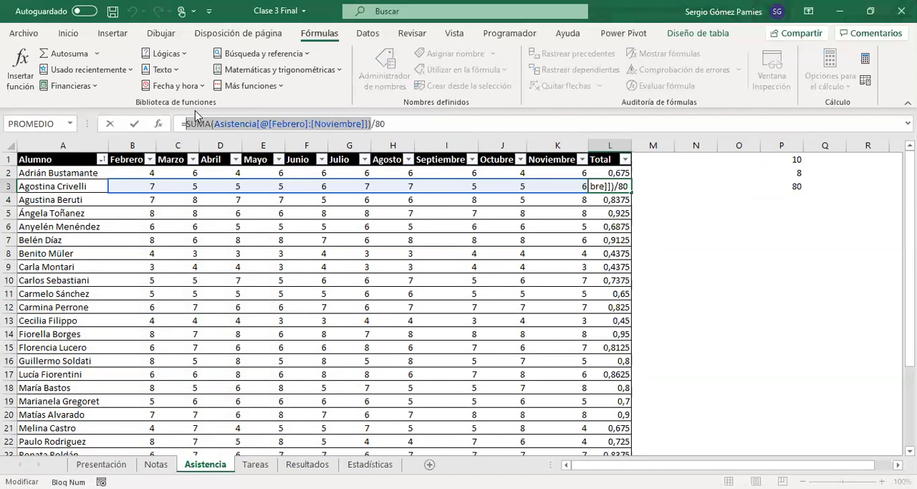
{"action": "left_click", "coordinate": [389, 126]}
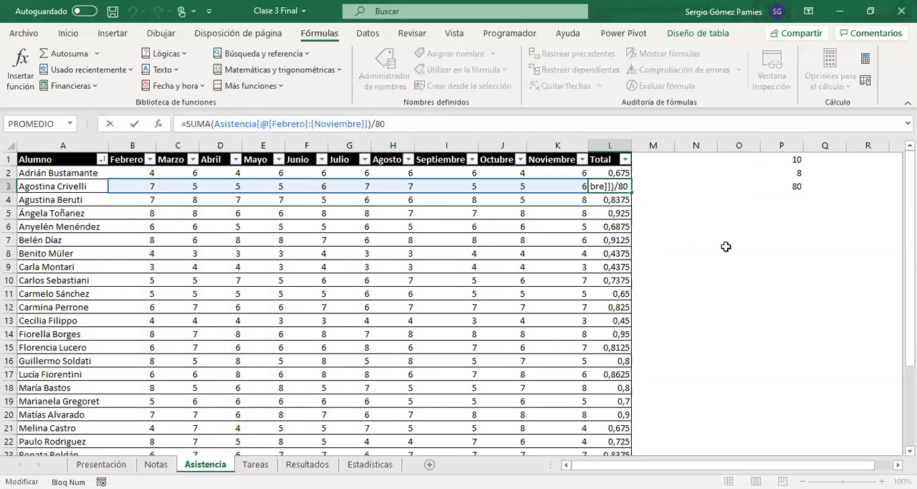
{"action": "left_click", "coordinate": [614, 183]}
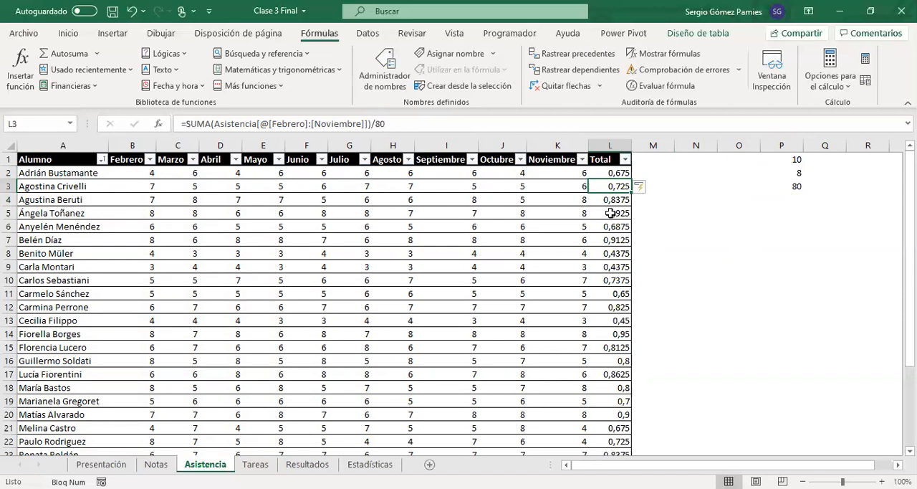
Step: Append *100 to the formula in cell L2 and check the Total formulas in L2 and L3
{"action": "left_click", "coordinate": [614, 173]}
{"action": "left_click", "coordinate": [416, 128]}
{"action": "type", "text": "*100"}
{"action": "key", "text": "Return"}
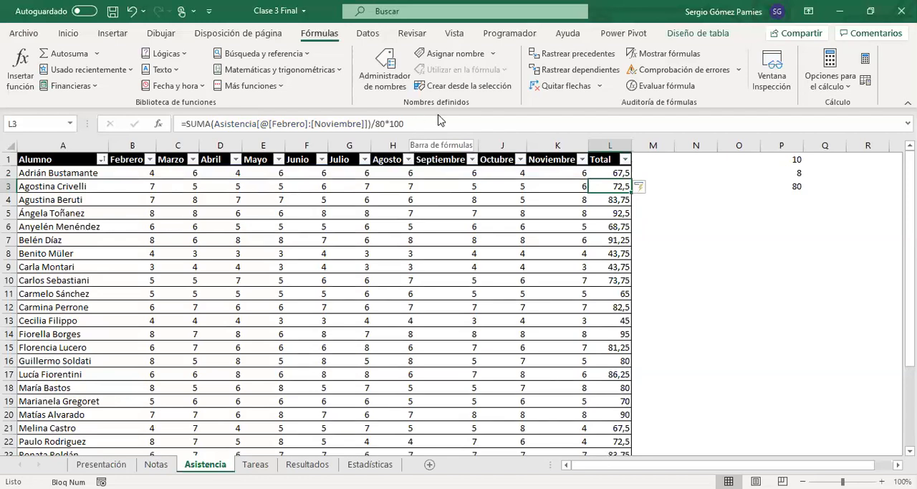
{"action": "left_click", "coordinate": [602, 175]}
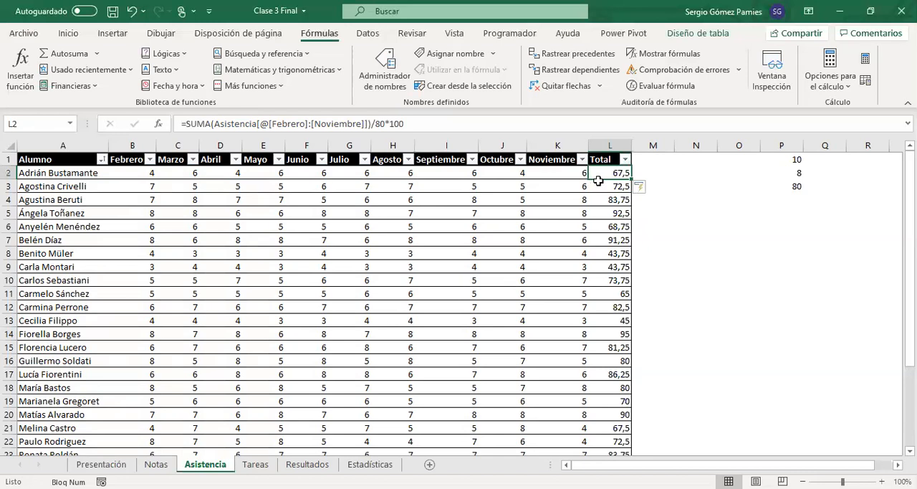
{"action": "left_click", "coordinate": [600, 187]}
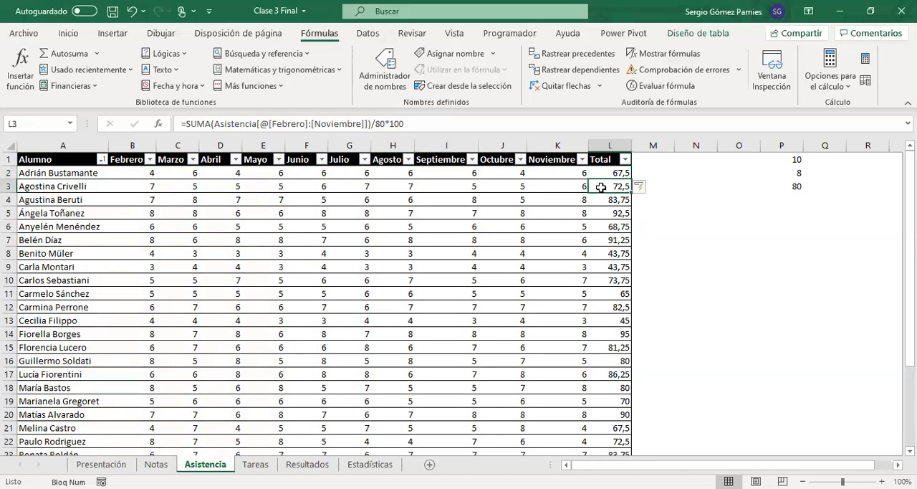
Step: Remove the *100 factor from the formula in cell L2, leaving the SUMA divided by 80
{"action": "left_click", "coordinate": [606, 174]}
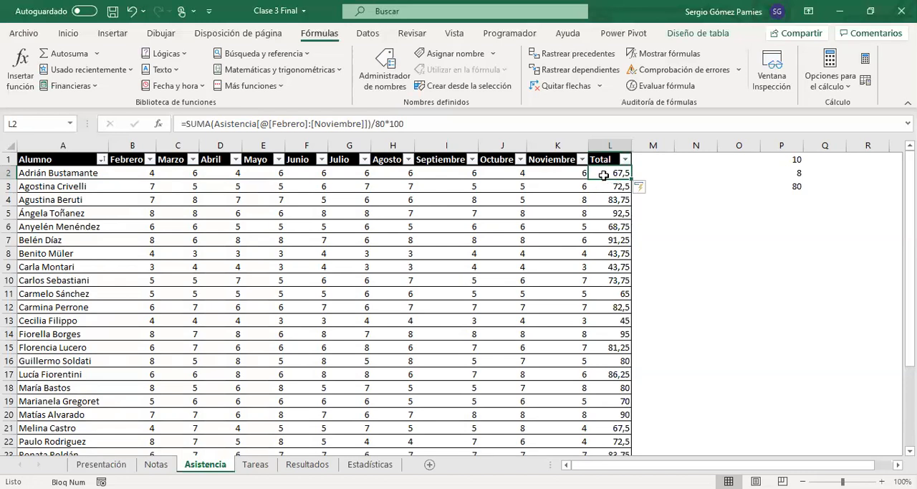
{"action": "left_click", "coordinate": [426, 126]}
{"action": "key", "text": "BackSpace"}
{"action": "key", "text": "BackSpace"}
{"action": "key", "text": "BackSpace"}
{"action": "key", "text": "BackSpace"}
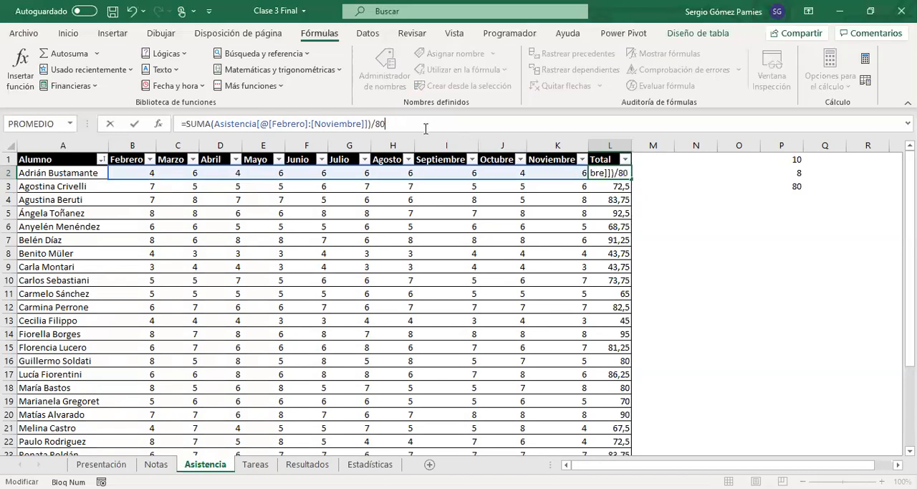
{"action": "key", "text": "Return"}
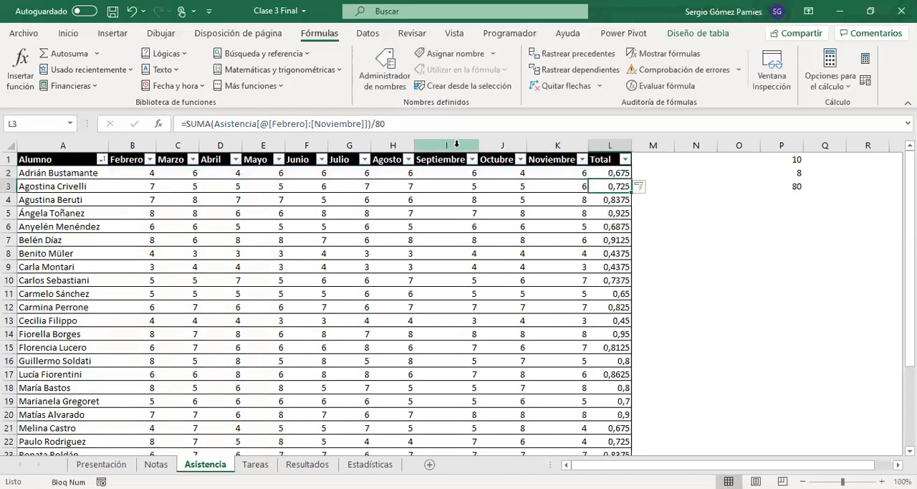
Step: Format the Total values in L2:L30 as percentages with two decimal places
{"action": "left_click", "coordinate": [601, 153]}
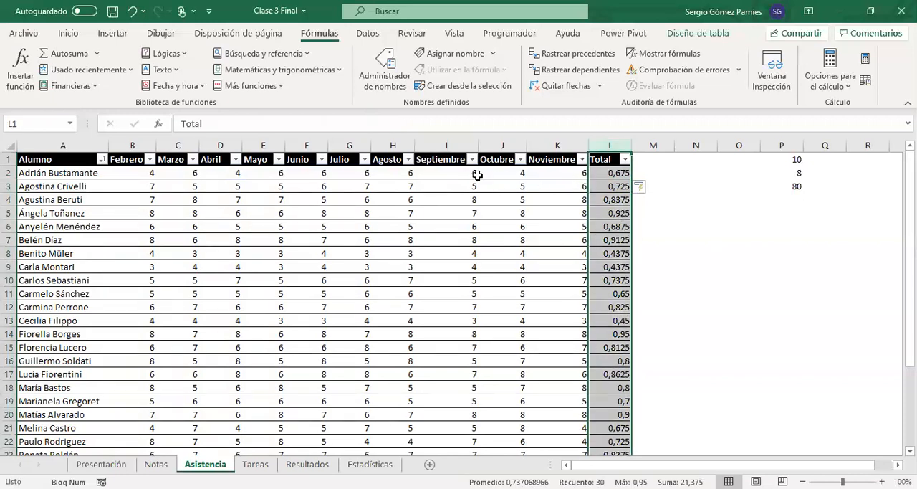
{"action": "left_click_drag", "start_coordinate": [607, 173], "coordinate": [615, 429]}
{"action": "left_click", "coordinate": [68, 33]}
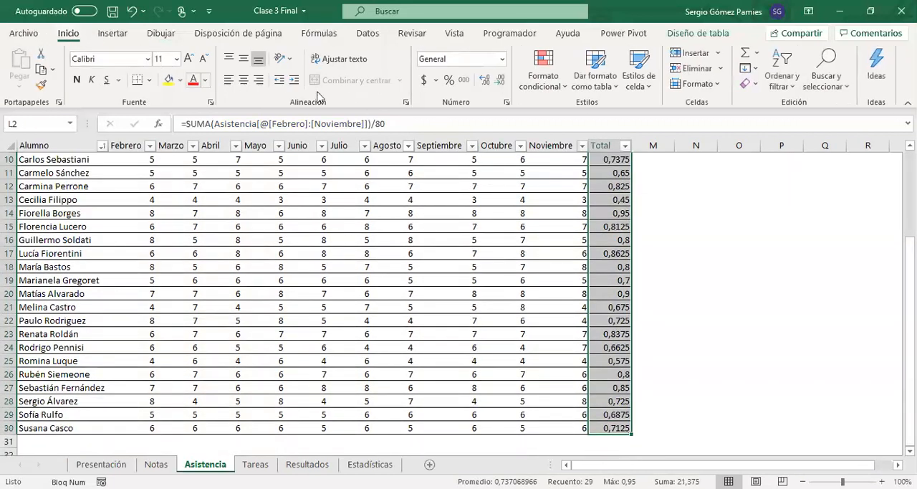
{"action": "left_click", "coordinate": [449, 81]}
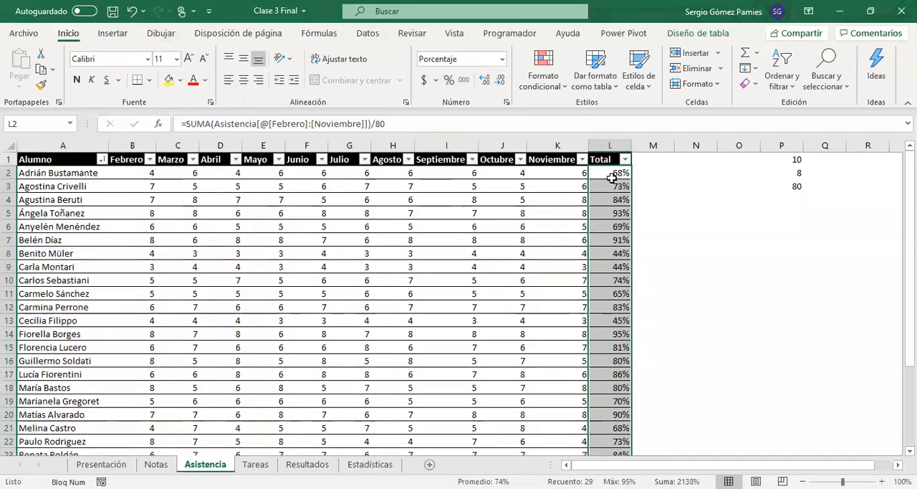
{"action": "left_click", "coordinate": [486, 80]}
{"action": "left_click", "coordinate": [485, 80]}
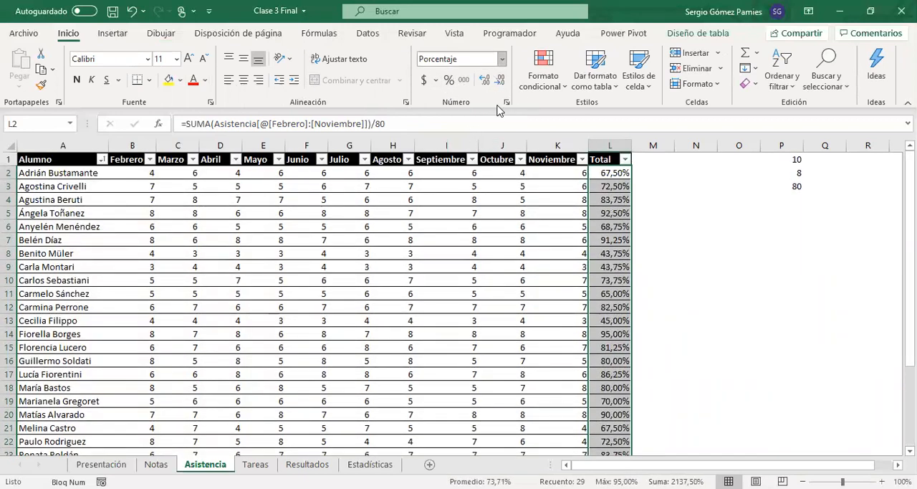
Step: Look over the attendance percentages in the Total column, checking individual students and the range L7:L16
{"action": "left_click", "coordinate": [603, 212]}
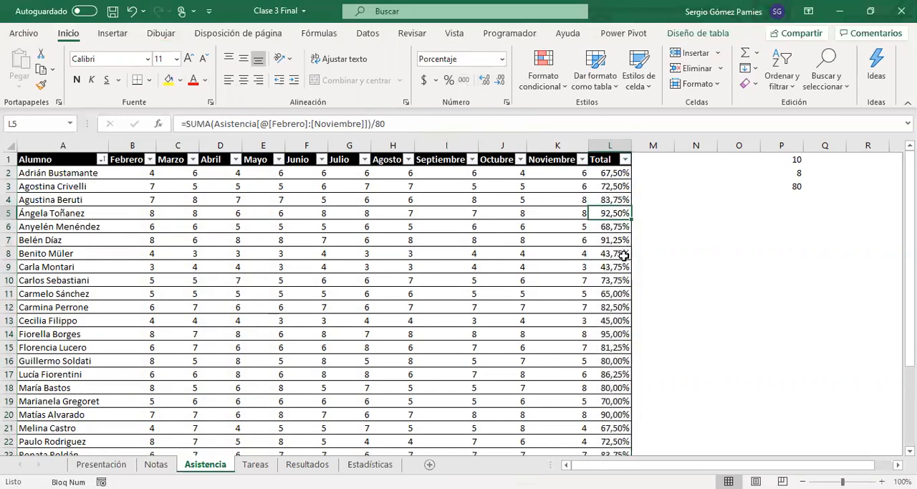
{"action": "scroll", "coordinate": [606, 293], "scroll_direction": "down", "scroll_amount": 1}
{"action": "left_click", "coordinate": [607, 293]}
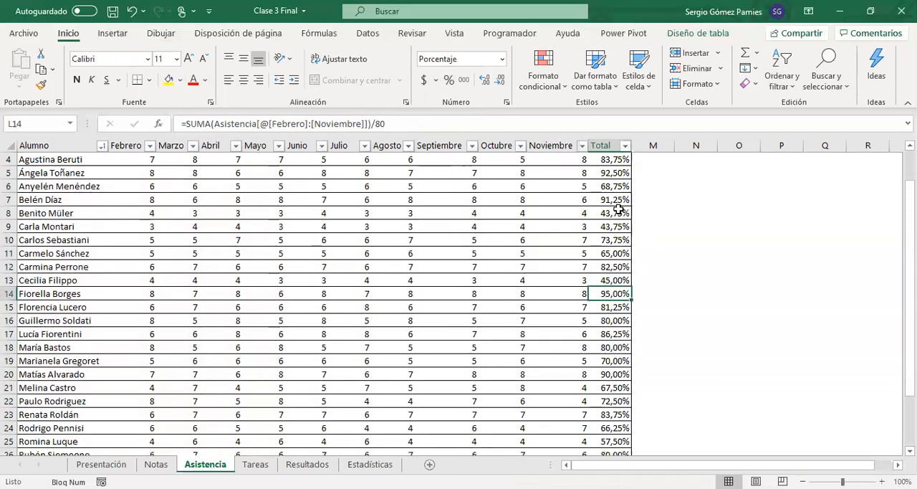
{"action": "left_click", "coordinate": [606, 173]}
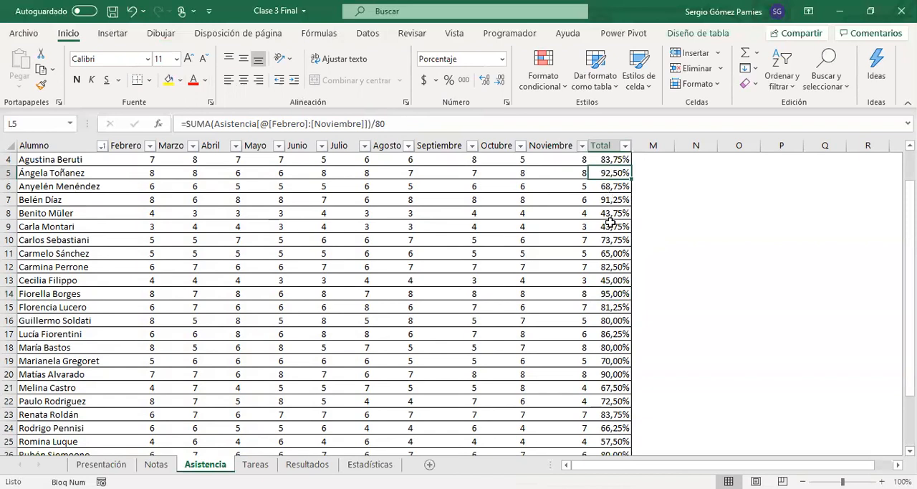
{"action": "scroll", "coordinate": [607, 222], "scroll_direction": "up", "scroll_amount": 1}
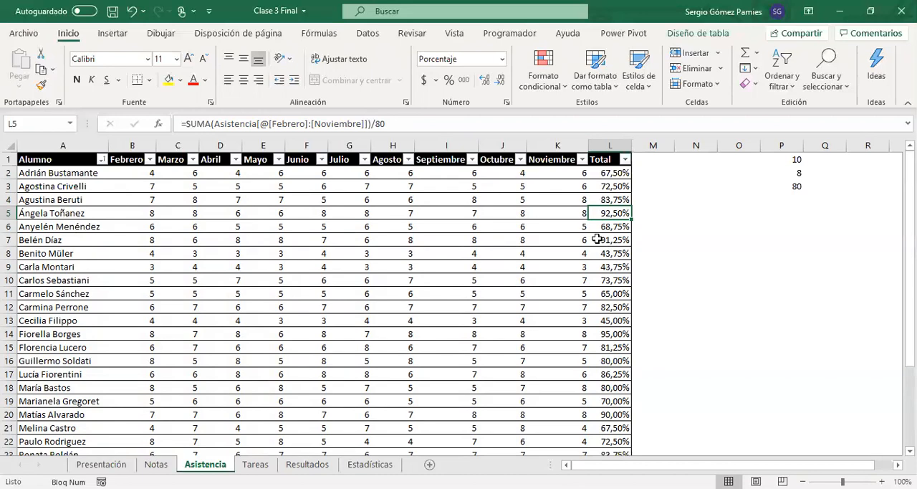
{"action": "left_click", "coordinate": [610, 186]}
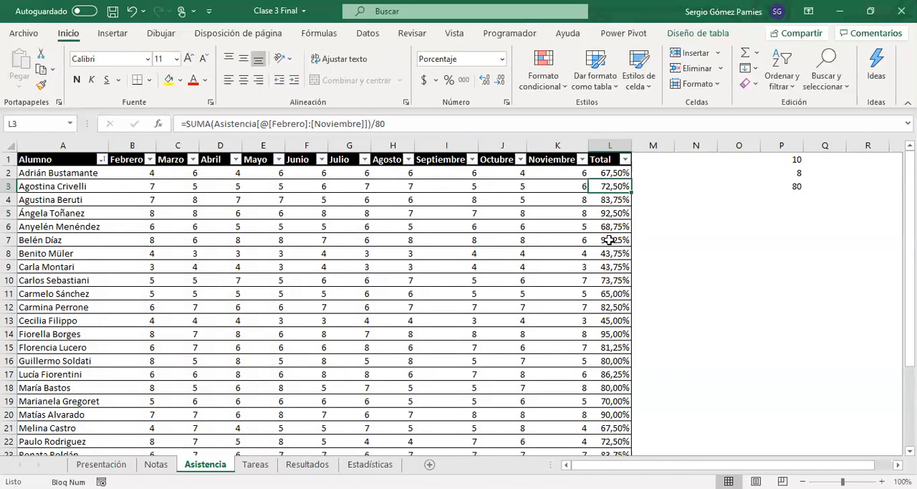
{"action": "left_click_drag", "start_coordinate": [609, 240], "coordinate": [624, 356]}
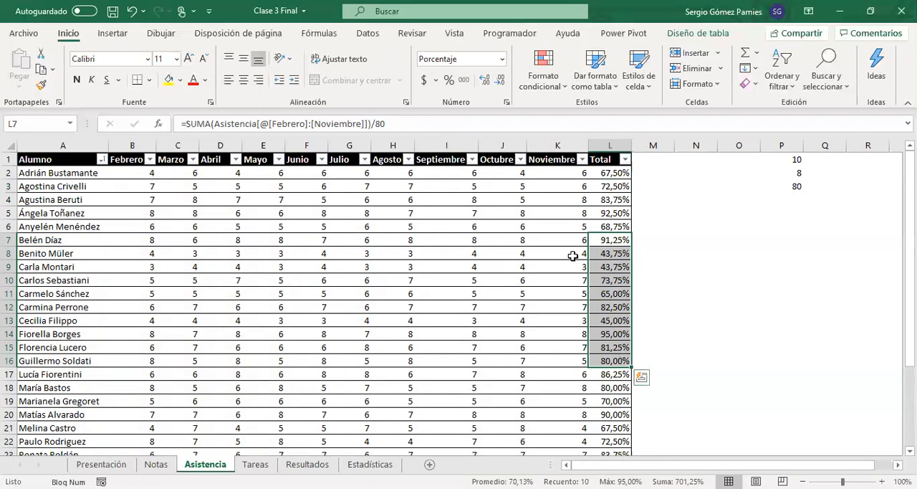
Step: Review the attendance percentages in L2:L18 of the Asistencia table's Total column
{"action": "left_click_drag", "start_coordinate": [610, 172], "coordinate": [606, 256]}
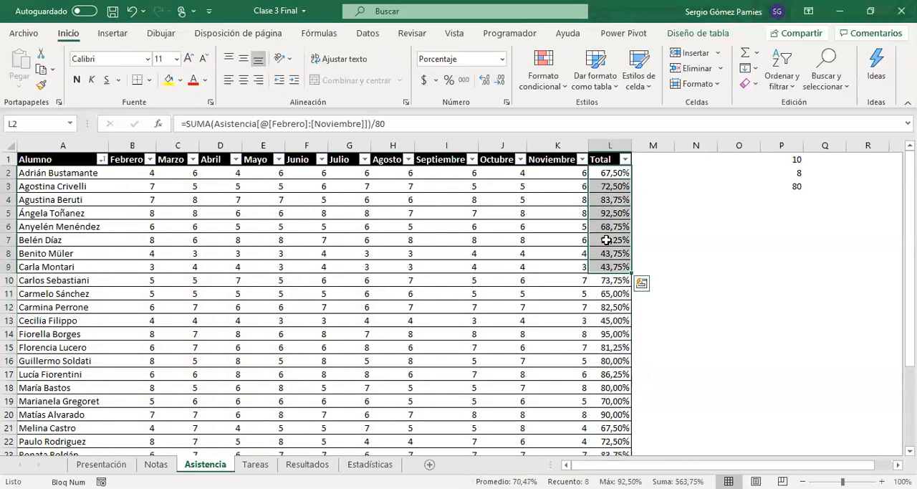
{"action": "left_click", "coordinate": [610, 173]}
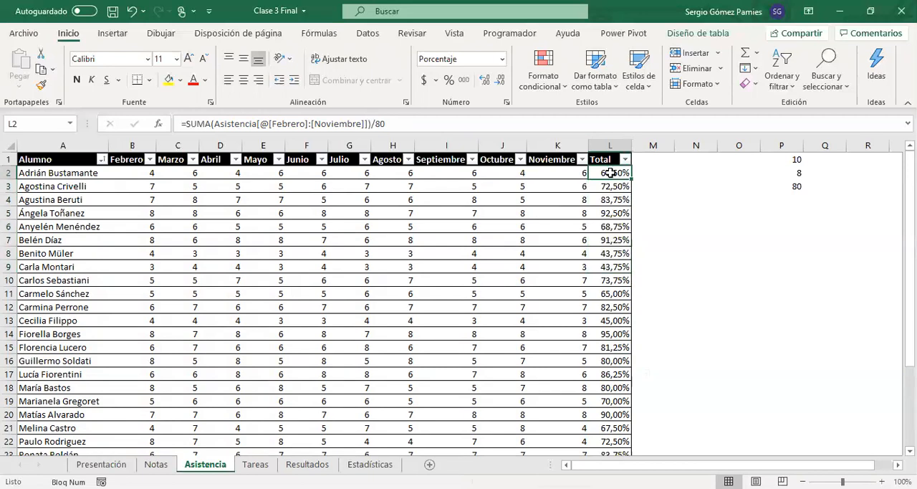
{"action": "left_click_drag", "start_coordinate": [614, 173], "coordinate": [613, 390]}
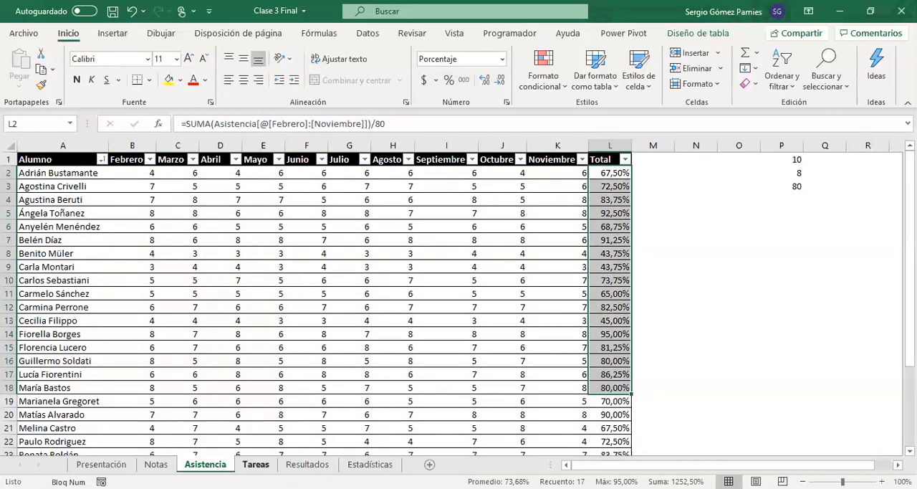
Step: Open the Tareas sheet and examine the task headers 1 to 10 and each student's x marks
{"action": "left_click", "coordinate": [255, 465]}
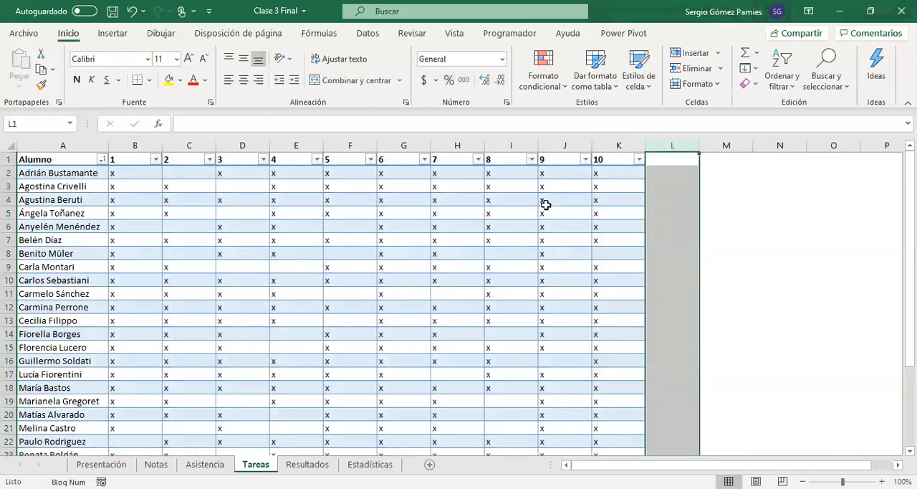
{"action": "left_click", "coordinate": [459, 240]}
{"action": "left_click", "coordinate": [137, 175]}
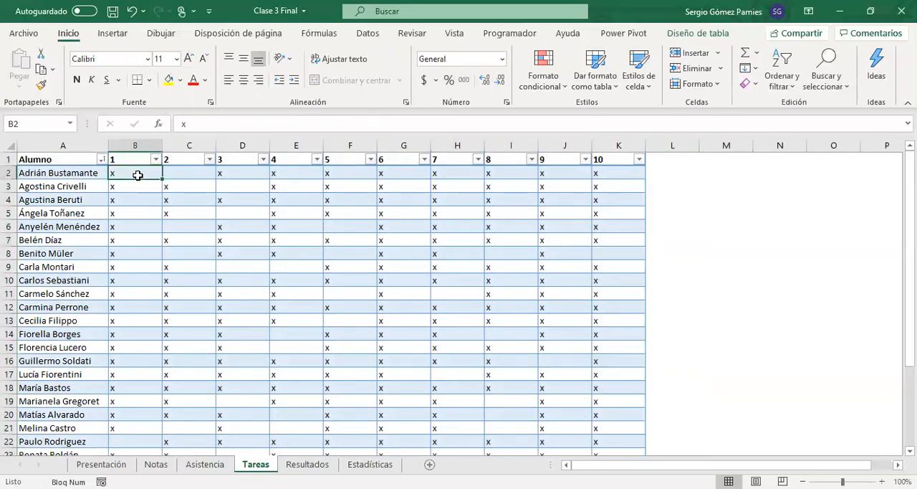
{"action": "left_click_drag", "start_coordinate": [137, 159], "coordinate": [613, 159]}
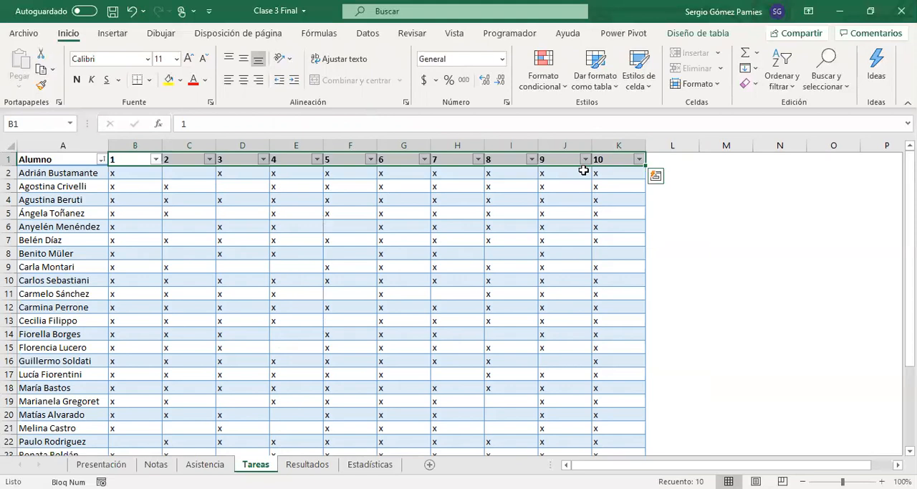
{"action": "scroll", "coordinate": [557, 273], "scroll_direction": "down", "scroll_amount": 2}
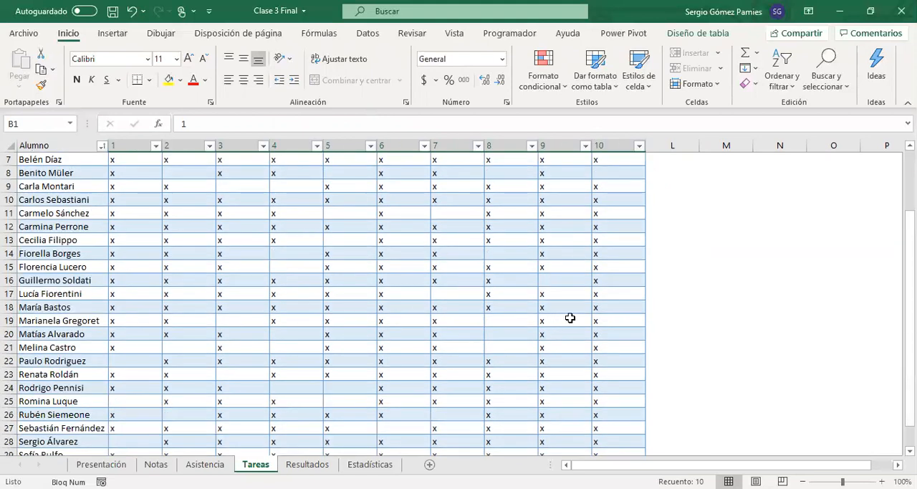
{"action": "scroll", "coordinate": [149, 294], "scroll_direction": "up", "scroll_amount": 2}
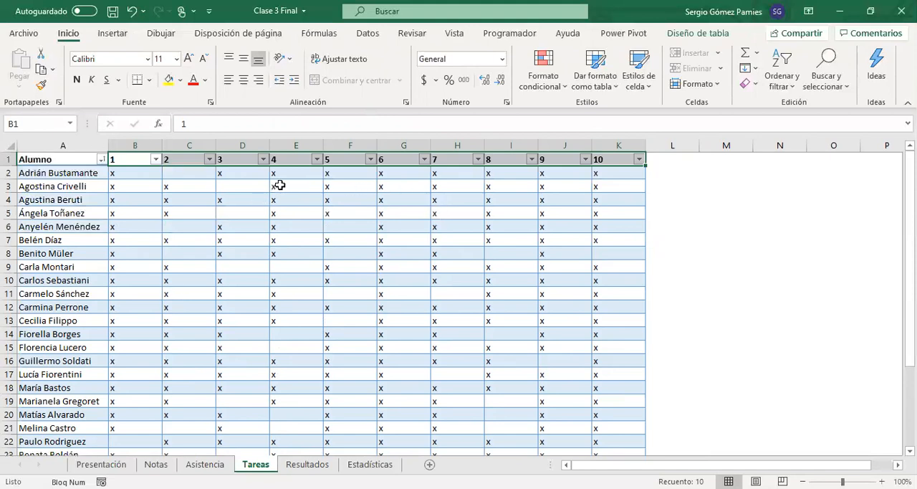
{"action": "left_click", "coordinate": [134, 176]}
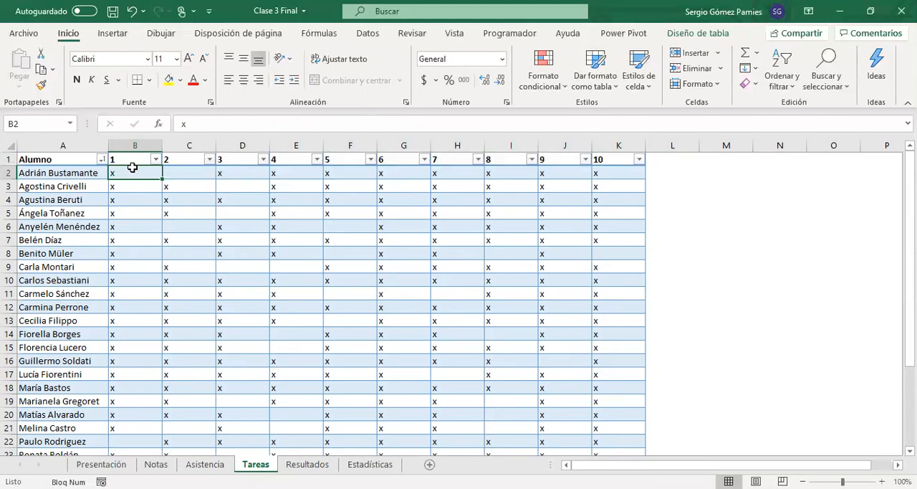
Step: Center the contents of task columns B through K in the Tareas table
{"action": "left_click", "coordinate": [128, 153]}
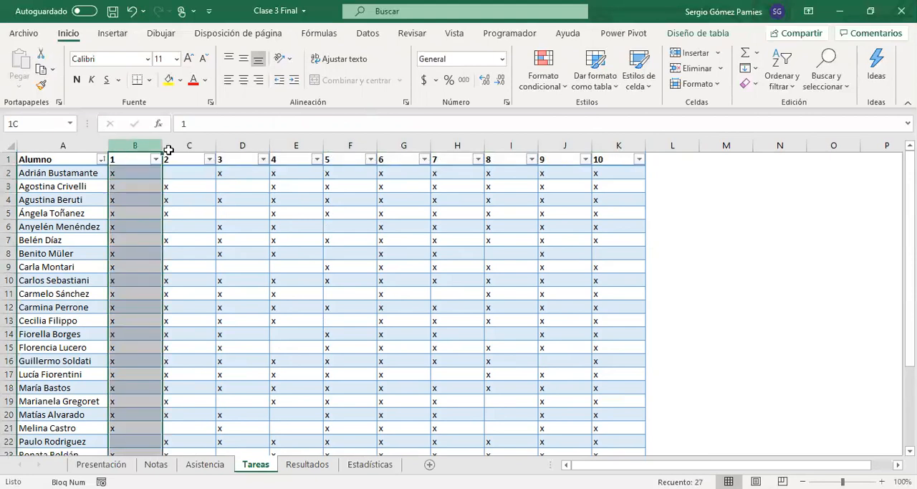
{"action": "left_click_drag", "start_coordinate": [168, 149], "coordinate": [616, 152]}
{"action": "left_click", "coordinate": [243, 80]}
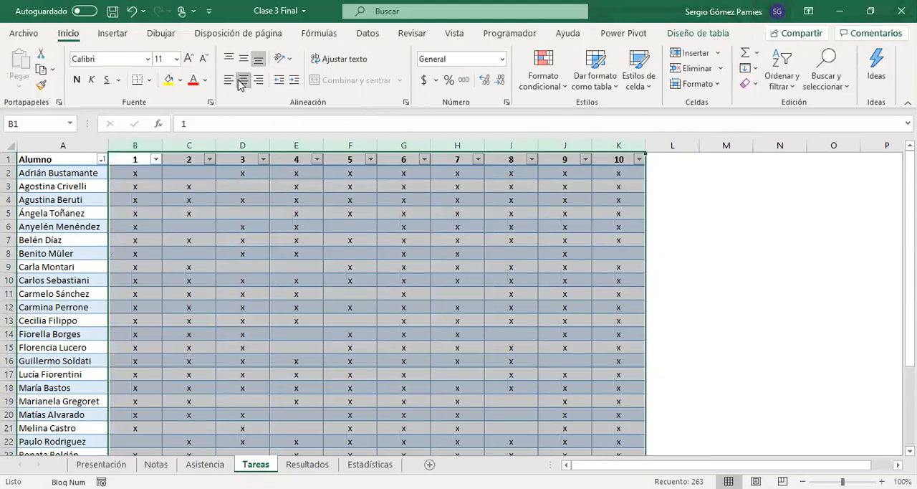
{"action": "left_click", "coordinate": [374, 231]}
{"action": "left_click", "coordinate": [342, 172]}
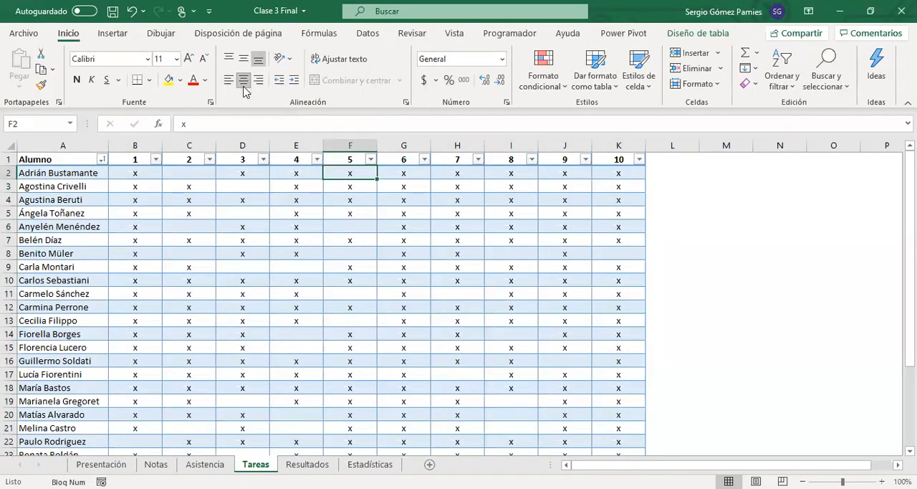
Step: Add a column headed Total in cell L1 of the Tareas table
{"action": "left_click", "coordinate": [670, 159]}
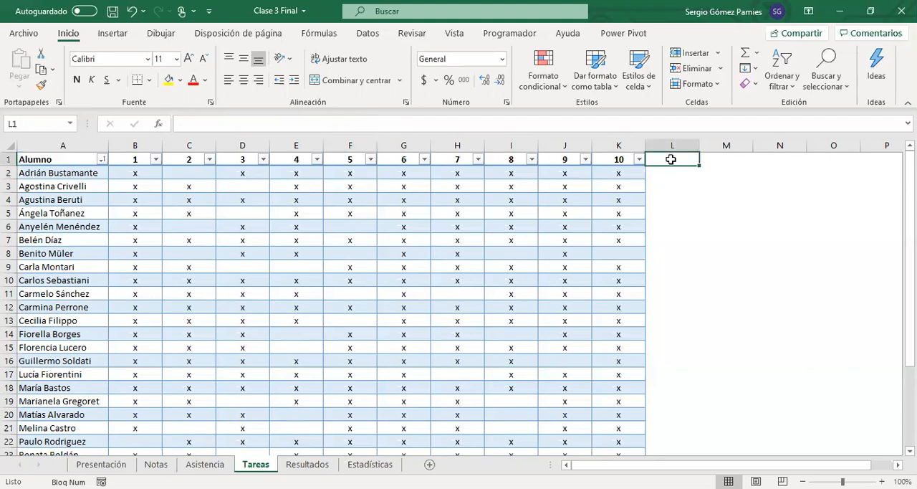
{"action": "type", "text": "Total"}
{"action": "key", "text": "Return"}
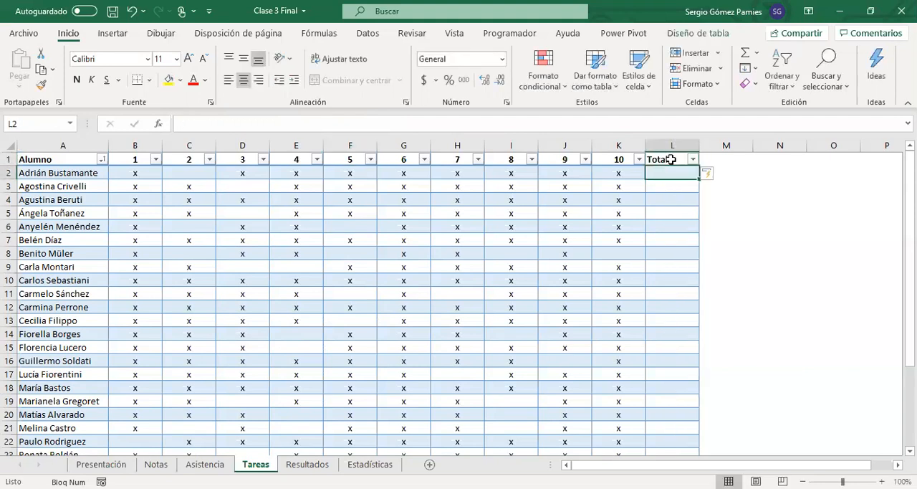
{"action": "left_click", "coordinate": [680, 157]}
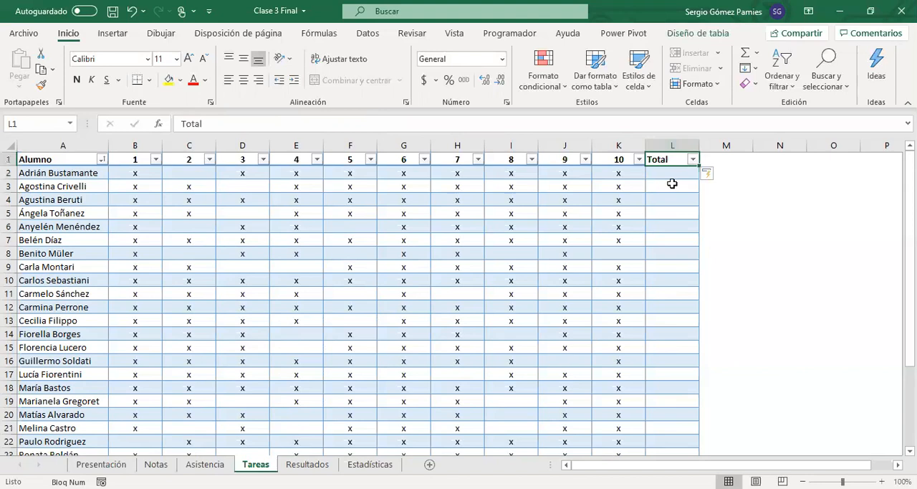
Step: Check the minimum parameters on the Resultados sheet and the first student's task marks in B2:K2 on Tareas
{"action": "left_click", "coordinate": [308, 463]}
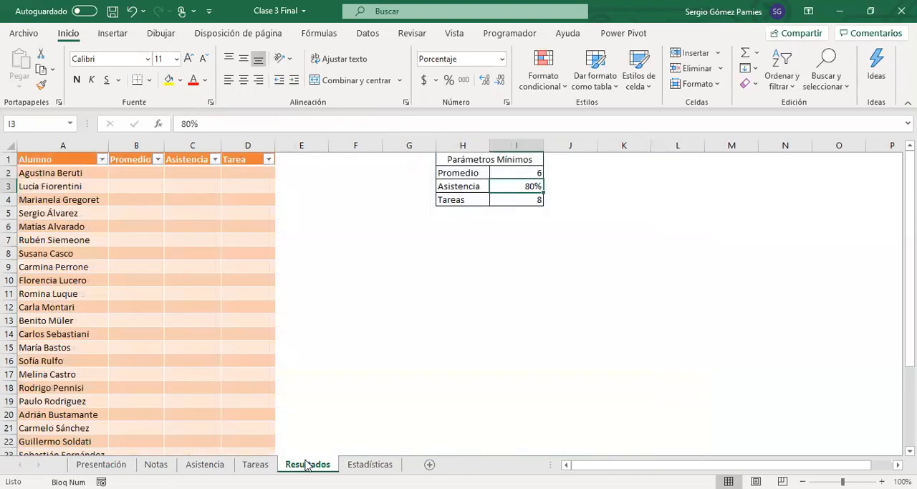
{"action": "left_click", "coordinate": [516, 173]}
{"action": "left_click", "coordinate": [522, 199]}
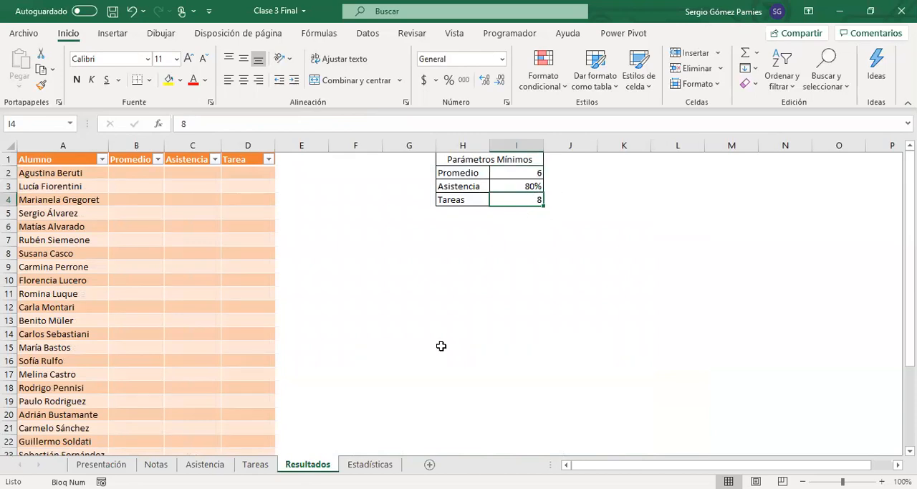
{"action": "left_click", "coordinate": [259, 466]}
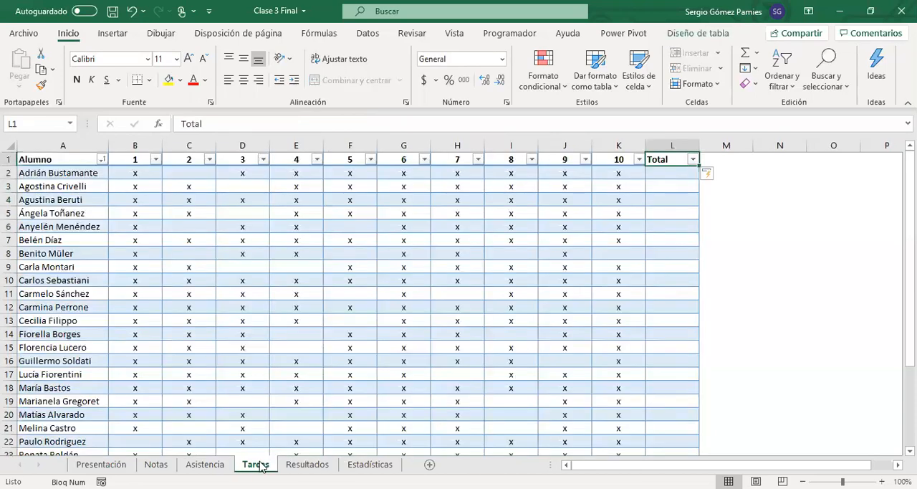
{"action": "left_click_drag", "start_coordinate": [634, 173], "coordinate": [134, 173]}
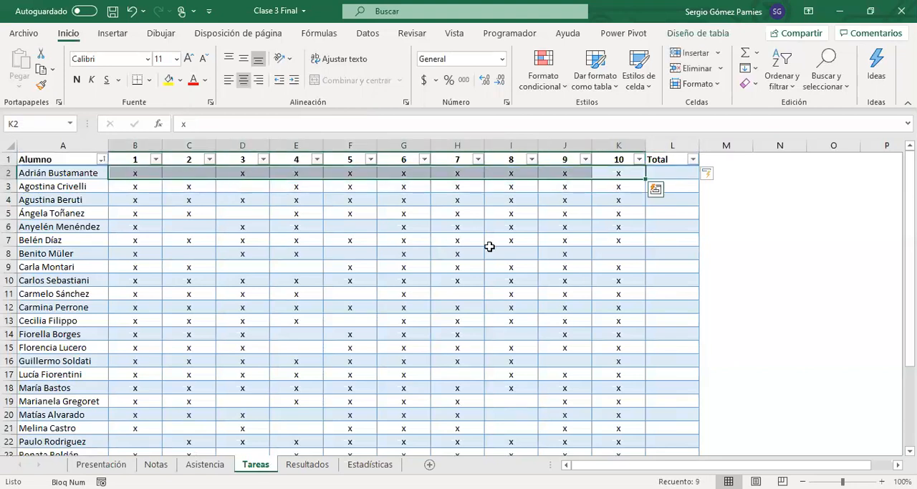
{"action": "left_click", "coordinate": [657, 170]}
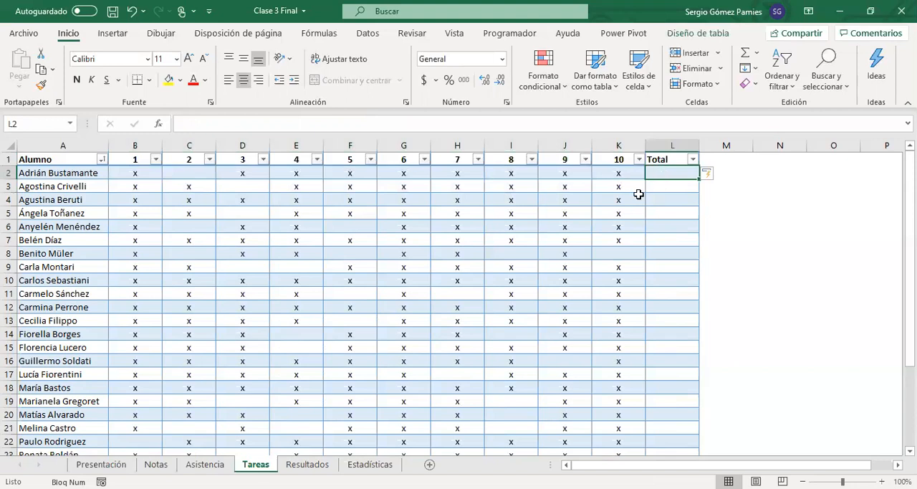
Step: List the function names CONTAR, CONTARA and CONTAR.BLANCO in cells O1:O3 of the Tareas sheet
{"action": "left_click", "coordinate": [810, 155]}
{"action": "key", "text": "Caps_Lock"}
{"action": "type", "text": "CONTAR"}
{"action": "key", "text": "Return"}
{"action": "type", "text": "CONTARA"}
{"action": "key", "text": "Return"}
{"action": "type", "text": "CONTAR.BLAM"}
{"action": "key", "text": "BackSpace"}
{"action": "type", "text": "NCO"}
{"action": "key", "text": "Return"}
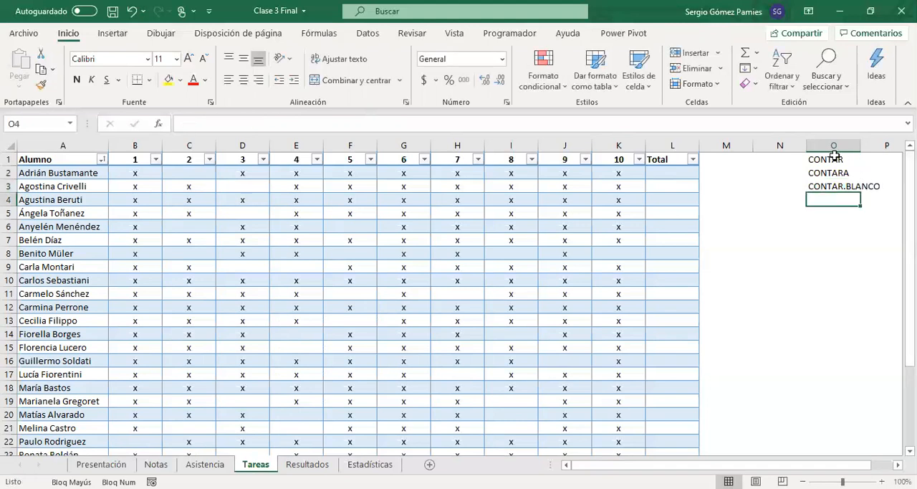
{"action": "left_click_drag", "start_coordinate": [834, 157], "coordinate": [835, 188]}
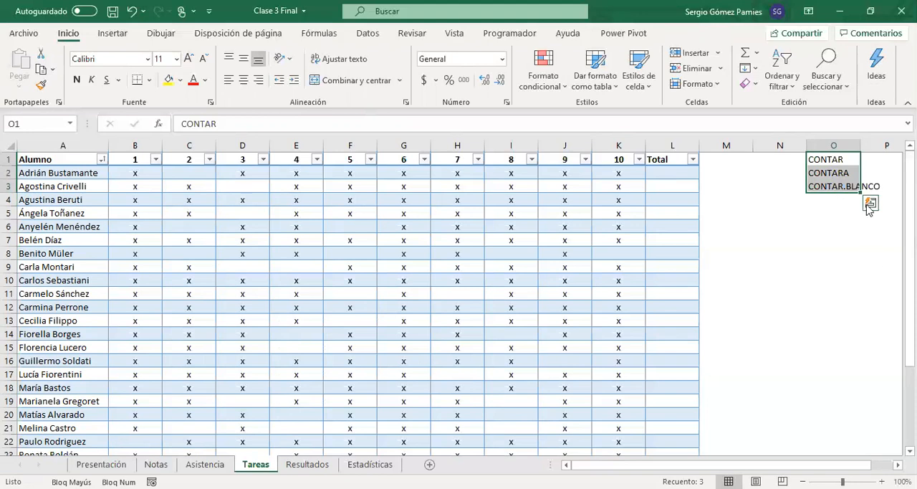
{"action": "left_click", "coordinate": [835, 159]}
Step: Enter a CONTAR formula in L2 covering task columns 1 to 10 and check it in the Total column
{"action": "left_click", "coordinate": [668, 183]}
{"action": "left_click", "coordinate": [666, 169]}
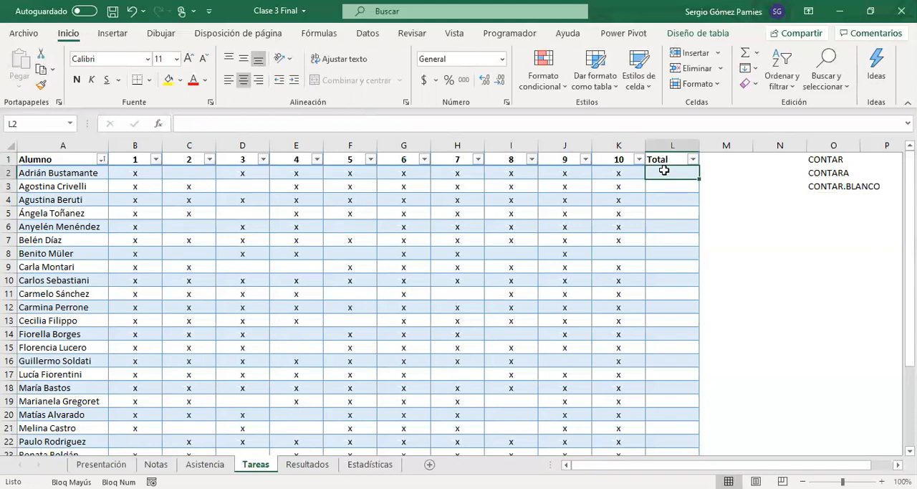
{"action": "type", "text": "="}
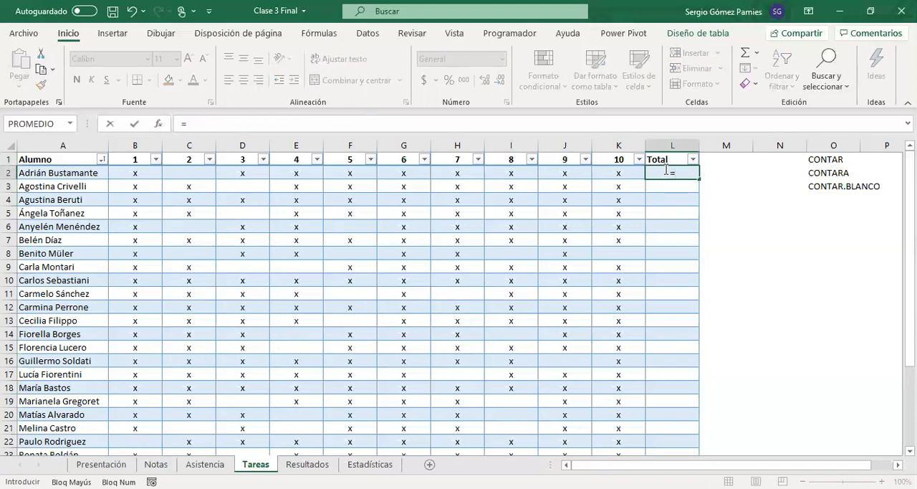
{"action": "type", "text": "CONTAR"}
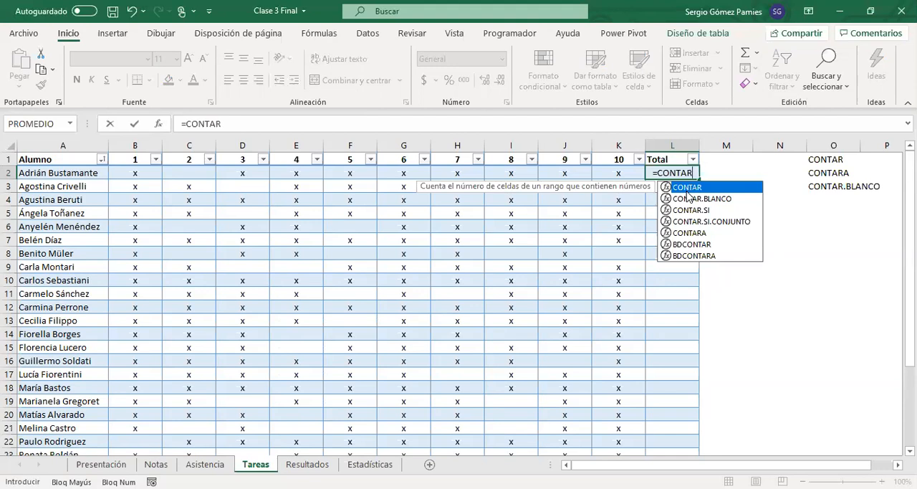
{"action": "type", "text": "("}
{"action": "left_click", "coordinate": [618, 173]}
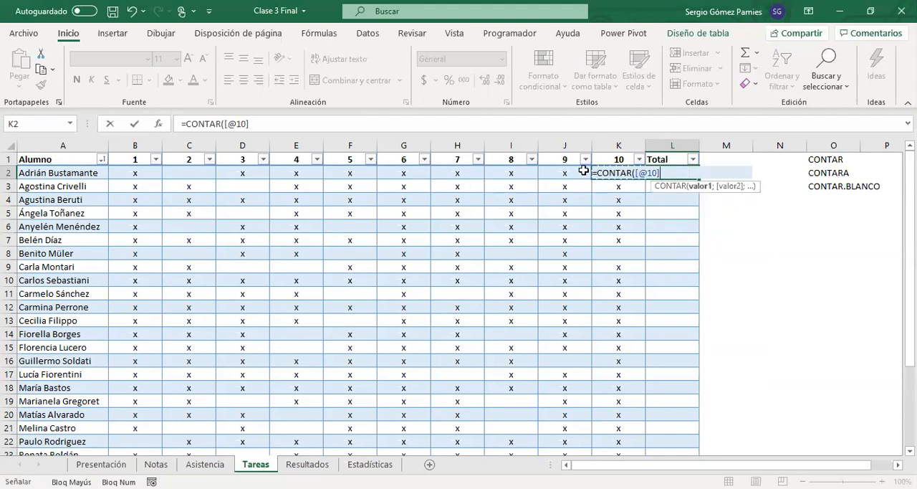
{"action": "left_click_drag", "start_coordinate": [583, 170], "coordinate": [123, 174]}
{"action": "key", "text": "Return"}
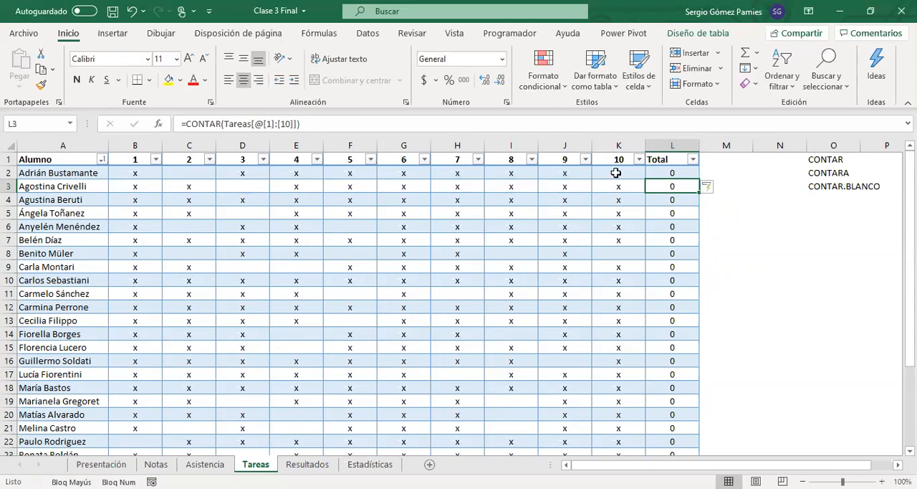
{"action": "left_click", "coordinate": [651, 174]}
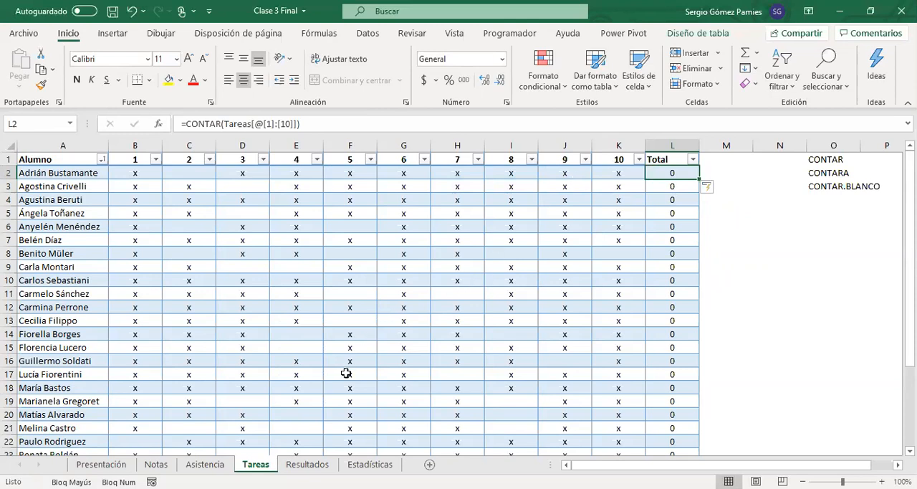
Step: Examine the numeric data on the Estadísticas, Notas and Asistencia sheets, including the monthly attendance in B2:K2
{"action": "left_click", "coordinate": [370, 464]}
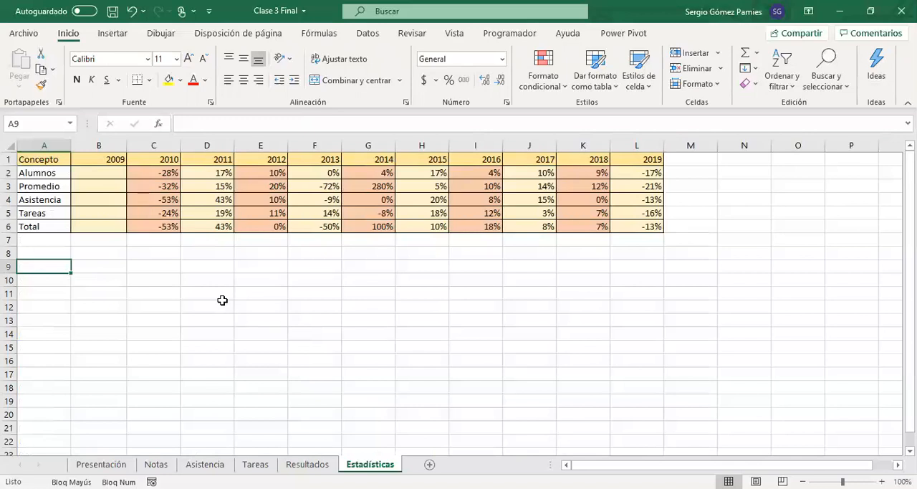
{"action": "left_click", "coordinate": [155, 464]}
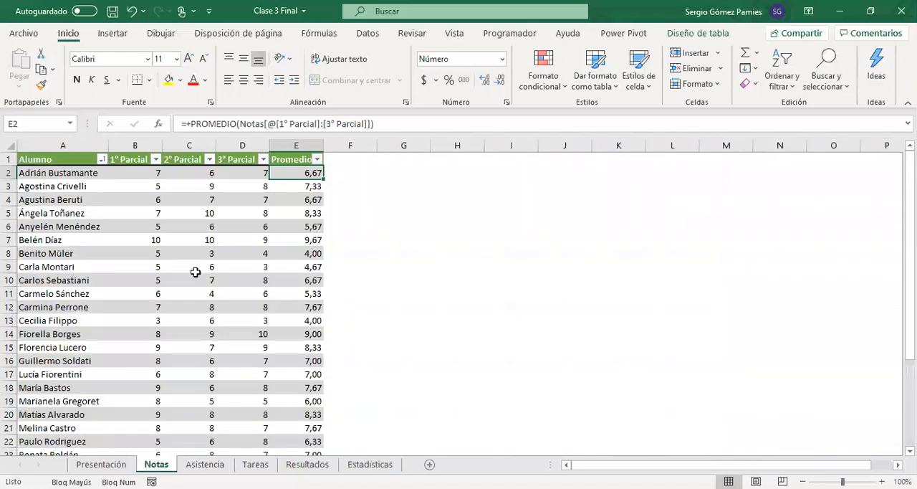
{"action": "left_click", "coordinate": [205, 464]}
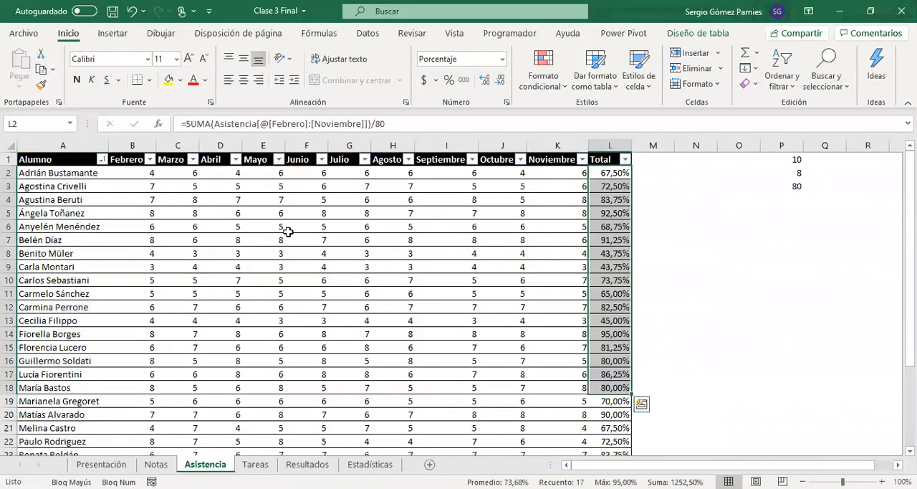
{"action": "left_click", "coordinate": [642, 156]}
{"action": "left_click_drag", "start_coordinate": [559, 174], "coordinate": [149, 179]}
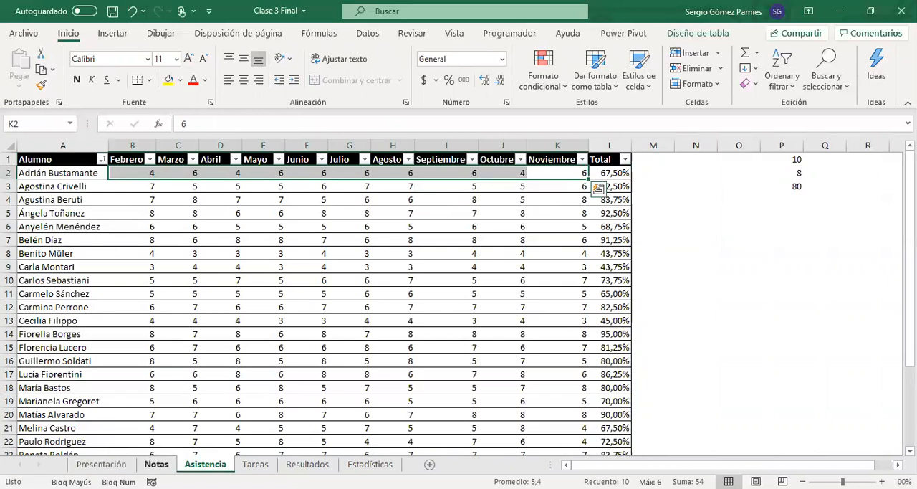
{"action": "left_click", "coordinate": [156, 464]}
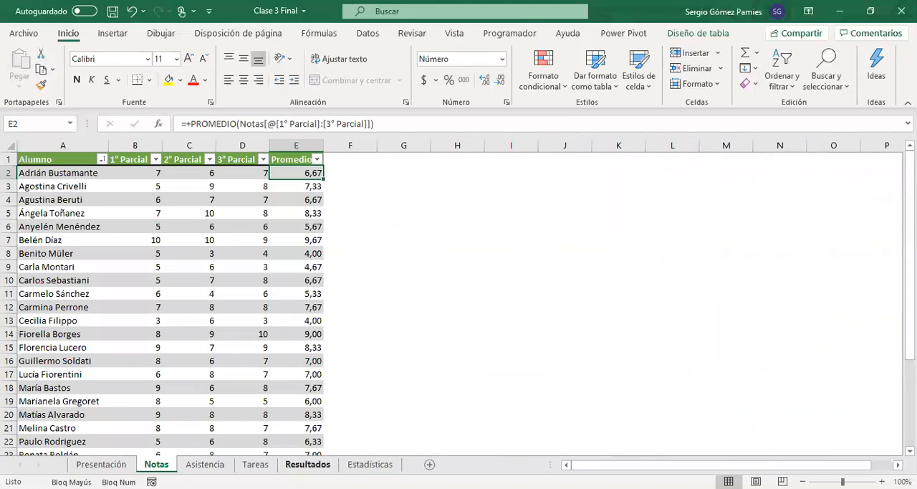
Step: Enter a CONTAR formula over C2:C6 in cell C7 of the Estadísticas sheet and check its counted range
{"action": "left_click", "coordinate": [370, 464]}
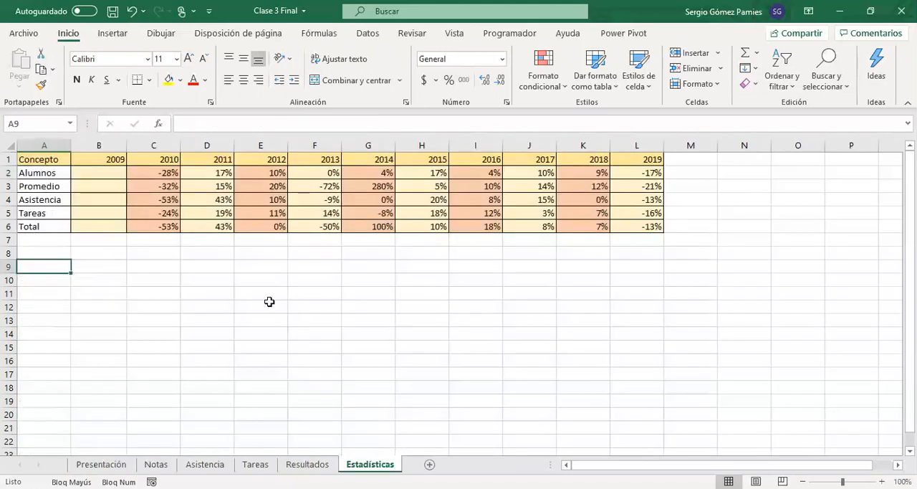
{"action": "left_click", "coordinate": [162, 239]}
{"action": "type", "text": "+"}
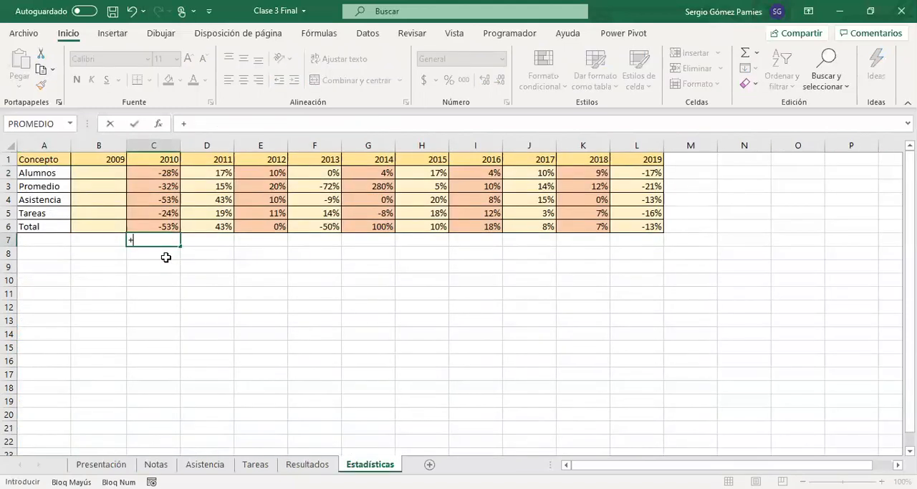
{"action": "type", "text": "CONTAR("}
{"action": "key", "text": "Up"}
{"action": "key", "text": "shift+Up"}
{"action": "key", "text": "shift+Up"}
{"action": "key", "text": "shift+Up"}
{"action": "key", "text": "shift+Up"}
{"action": "key", "text": "Return"}
{"action": "left_click", "coordinate": [175, 239]}
{"action": "left_click_drag", "start_coordinate": [166, 224], "coordinate": [166, 173]}
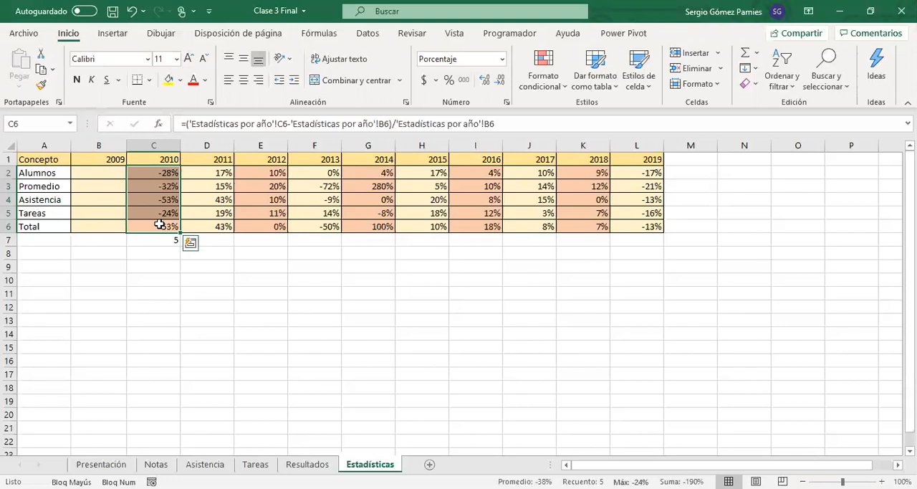
{"action": "left_click", "coordinate": [161, 161]}
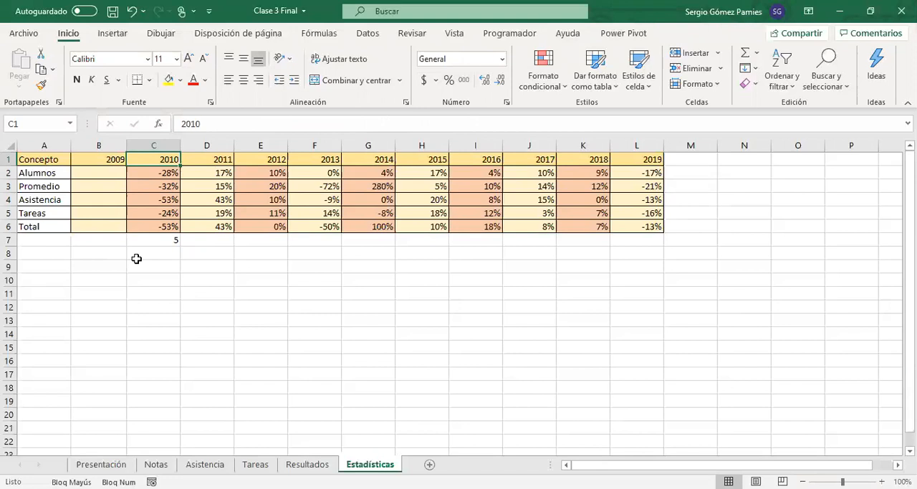
{"action": "left_click", "coordinate": [170, 240]}
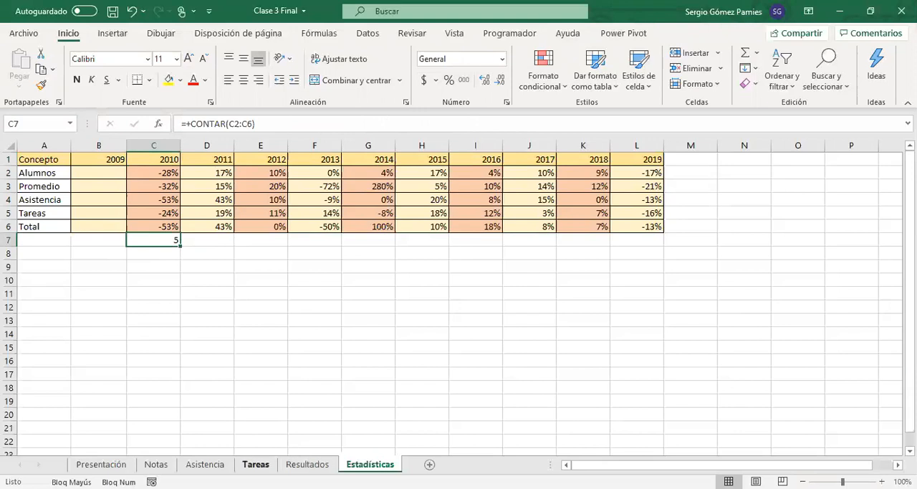
Step: Replace the Total formula in L2 of the Tareas sheet with CONTARA covering task columns 1 to 10
{"action": "left_click", "coordinate": [255, 463]}
{"action": "left_click_drag", "start_coordinate": [123, 176], "coordinate": [616, 172]}
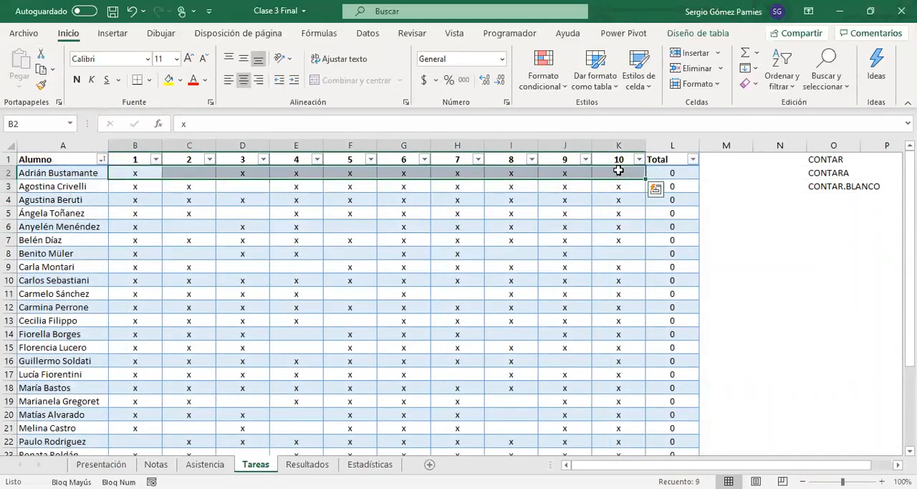
{"action": "left_click", "coordinate": [675, 175]}
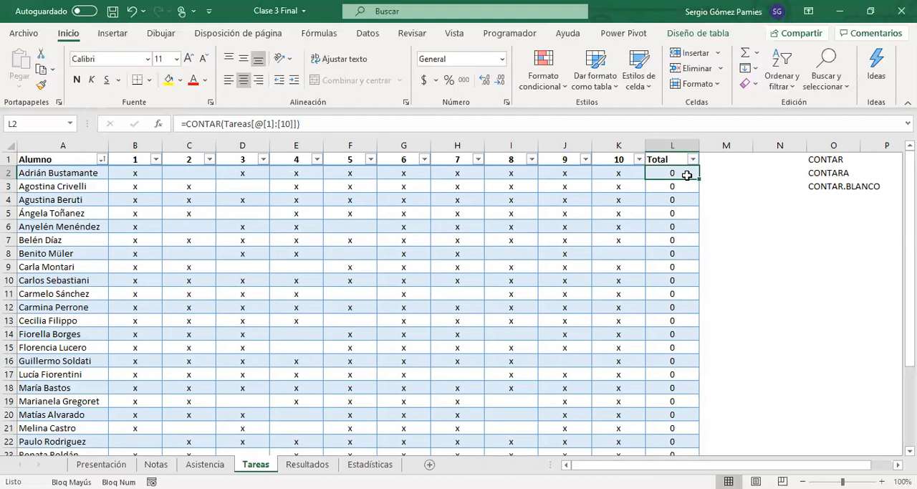
{"action": "left_click", "coordinate": [833, 175]}
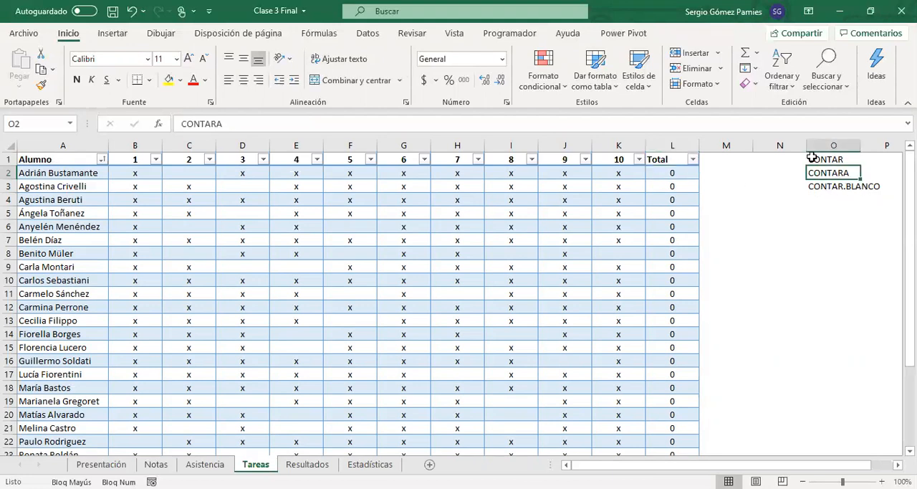
{"action": "left_click", "coordinate": [667, 174]}
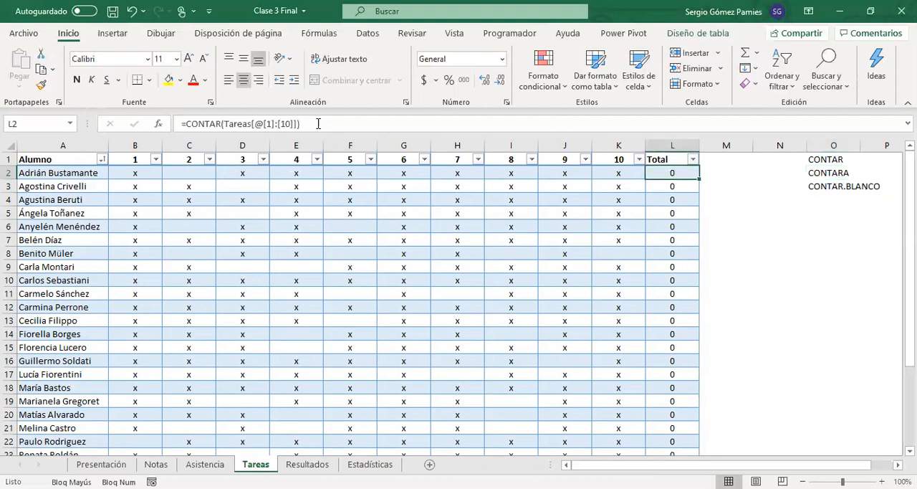
{"action": "left_click_drag", "start_coordinate": [317, 122], "coordinate": [126, 117]}
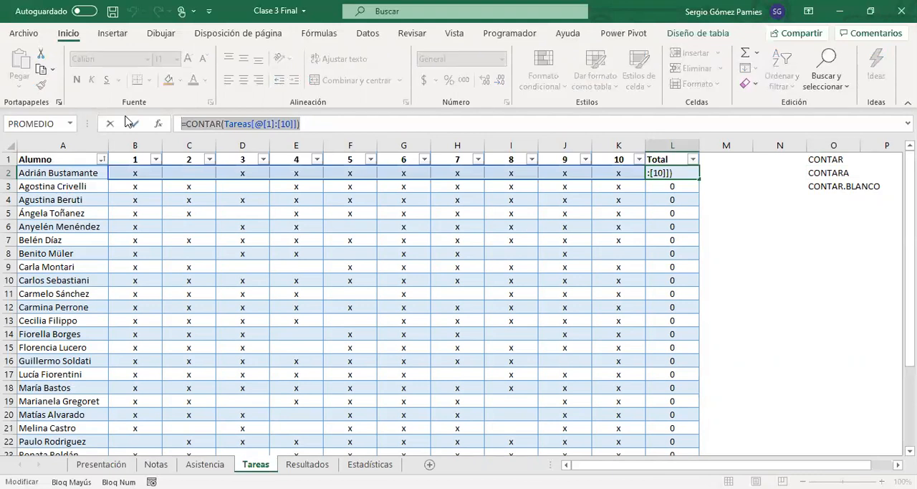
{"action": "key", "text": "BackSpace"}
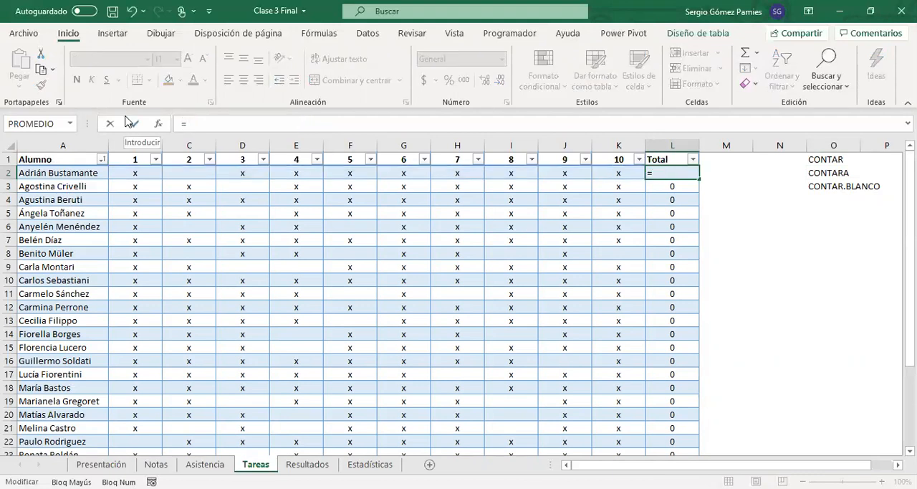
{"action": "type", "text": "CONTARA"}
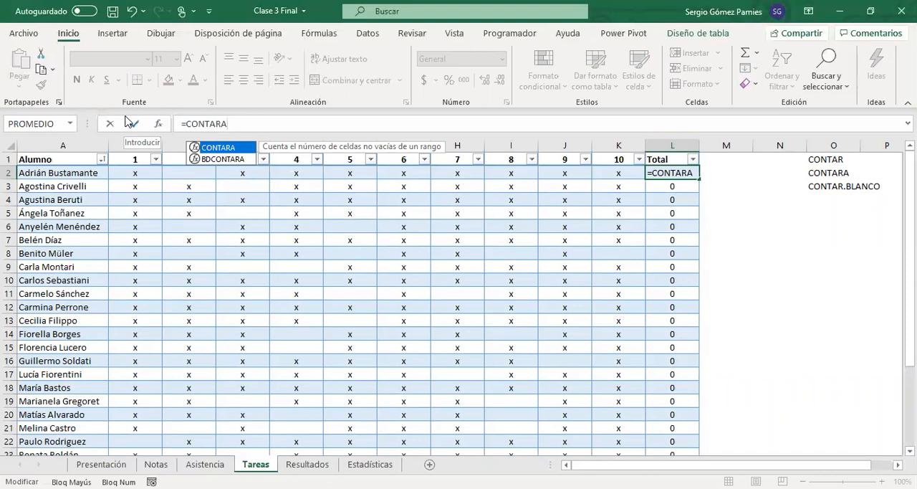
{"action": "type", "text": "("}
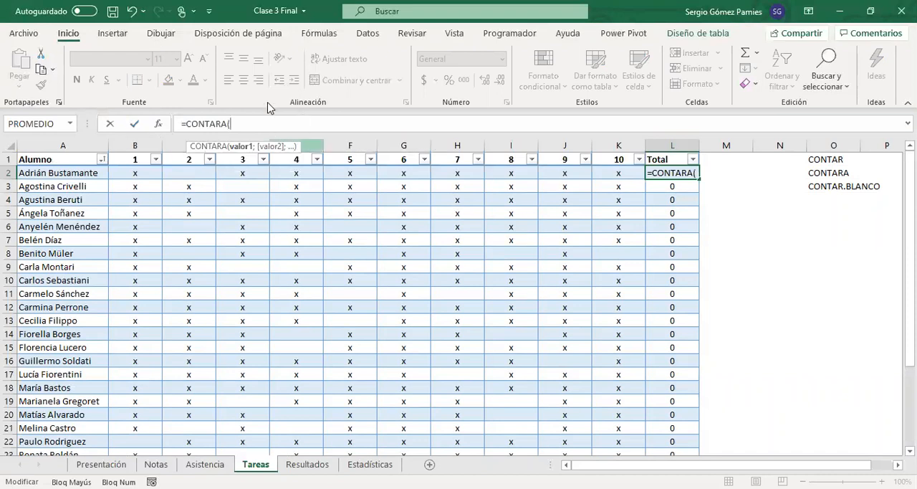
{"action": "left_click", "coordinate": [607, 174]}
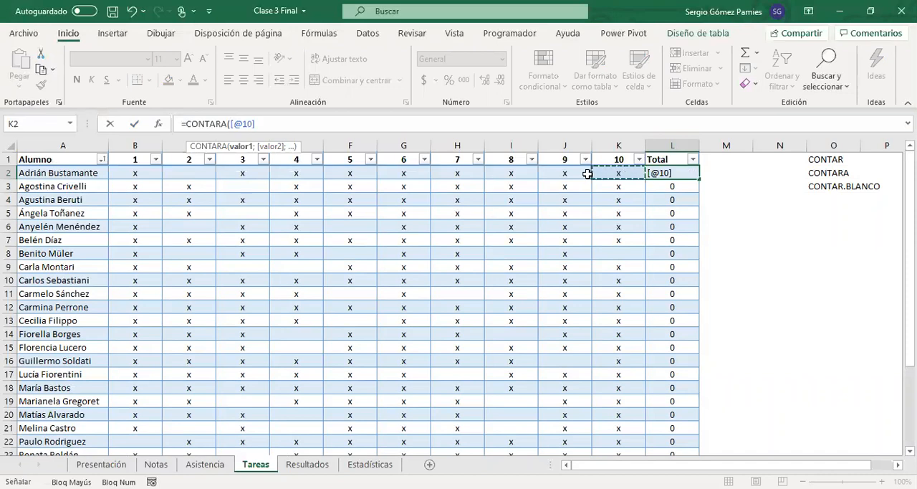
{"action": "left_click_drag", "start_coordinate": [588, 174], "coordinate": [135, 174]}
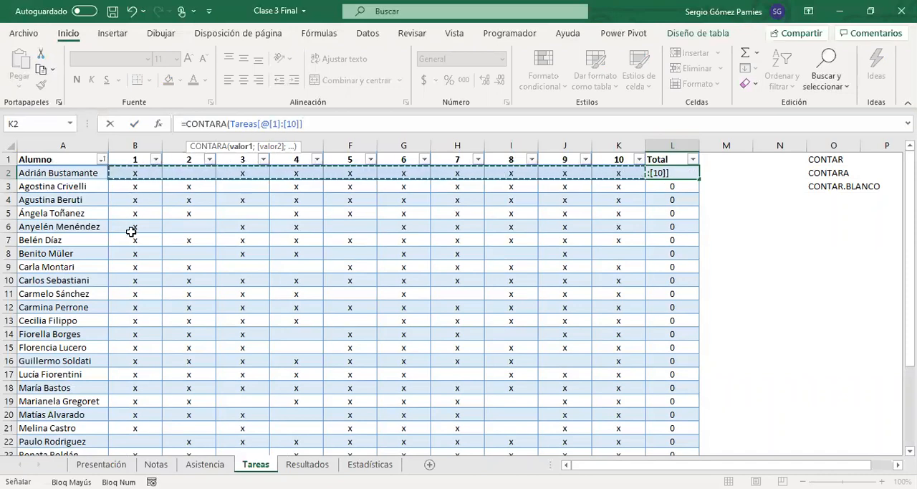
{"action": "key", "text": "Return"}
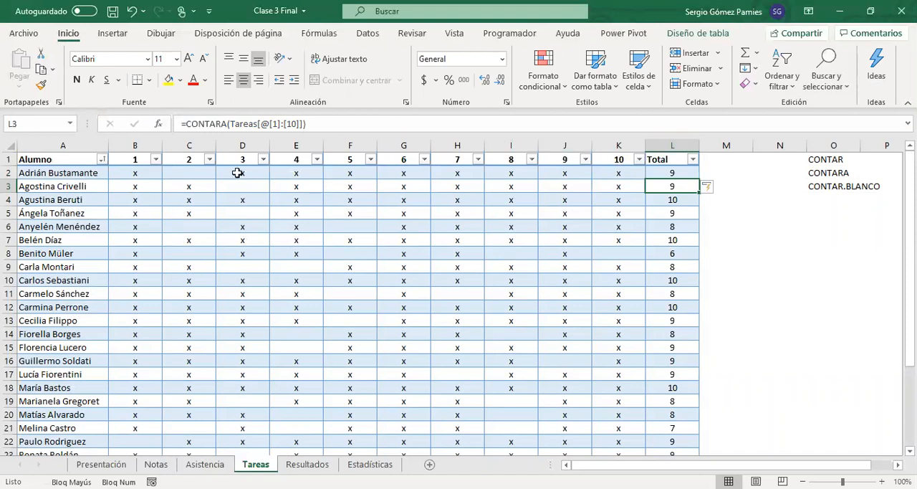
Step: Compare the Total counts with the task marks, checking cell C2 and the range B4:K4 against L4
{"action": "left_click", "coordinate": [198, 173]}
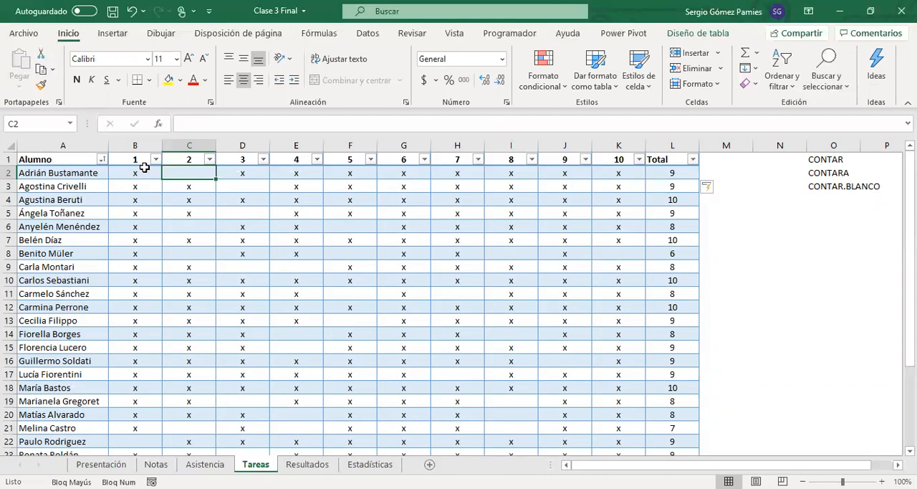
{"action": "left_click", "coordinate": [691, 199]}
{"action": "left_click_drag", "start_coordinate": [634, 200], "coordinate": [128, 201]}
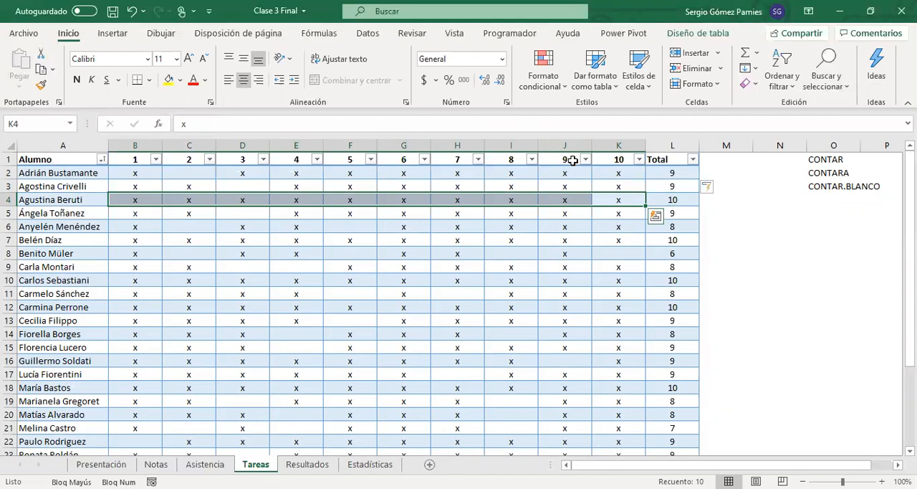
Step: Add a Tareas Incumplidas column with its header in M1 and fit the column width to the text
{"action": "left_click", "coordinate": [816, 188]}
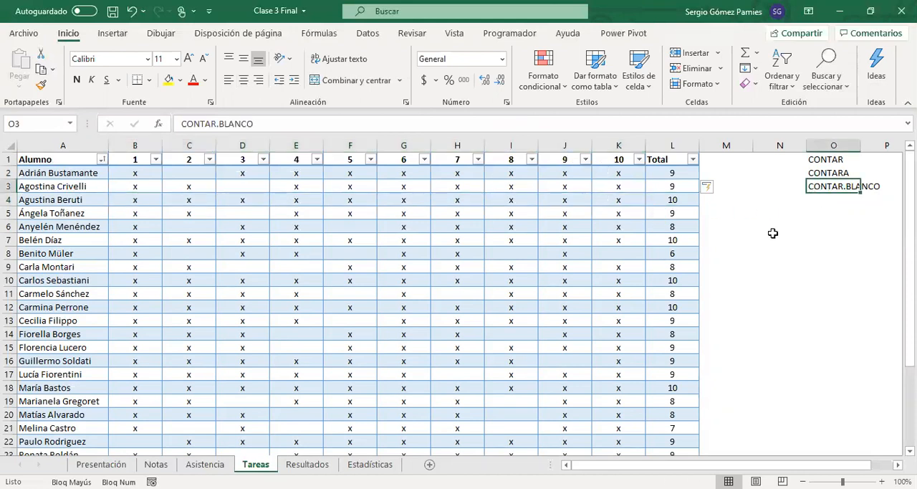
{"action": "left_click", "coordinate": [711, 160]}
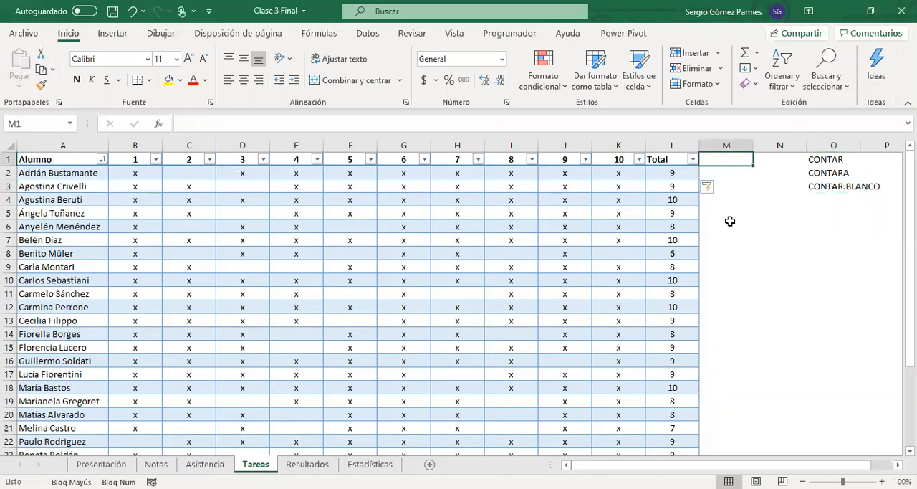
{"action": "type", "text": "tA"}
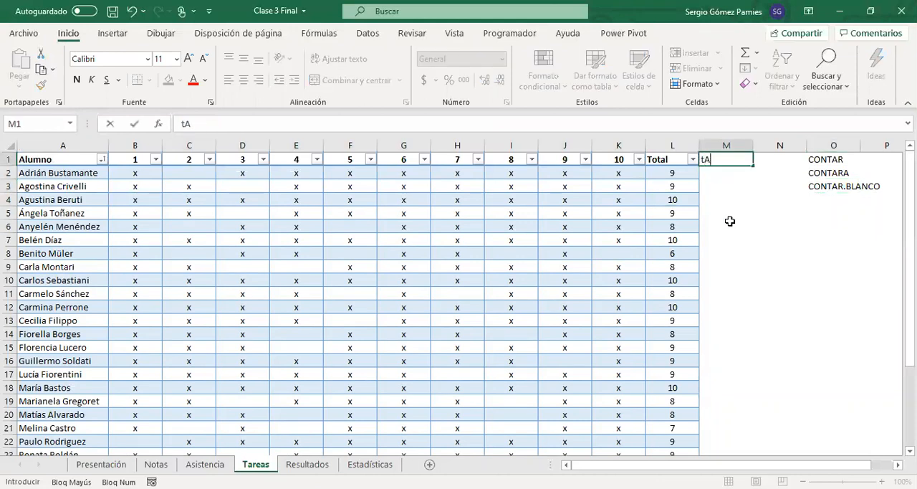
{"action": "type", "text": "REAS Inc"}
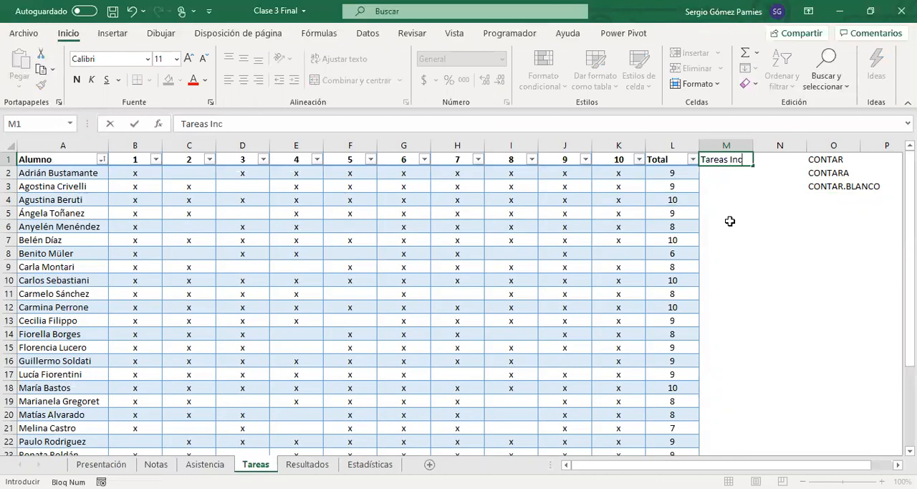
{"action": "type", "text": "umplidas"}
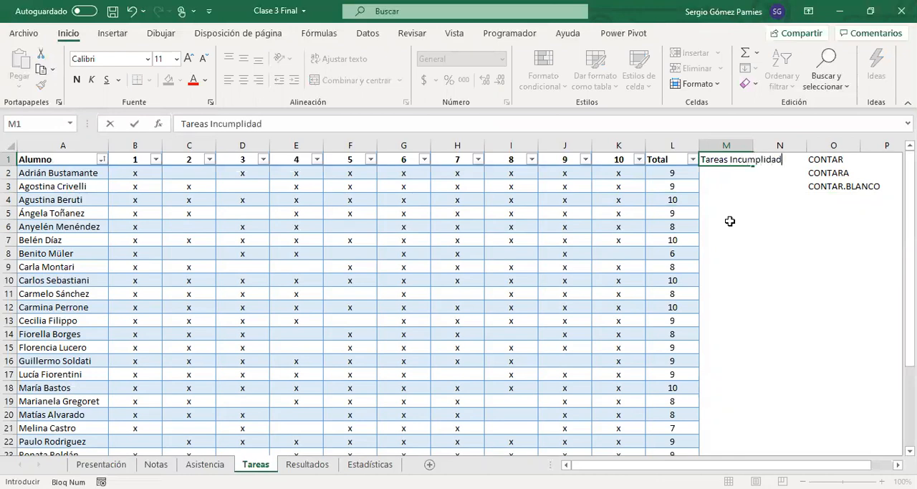
{"action": "key", "text": "Return"}
{"action": "left_click", "coordinate": [833, 190]}
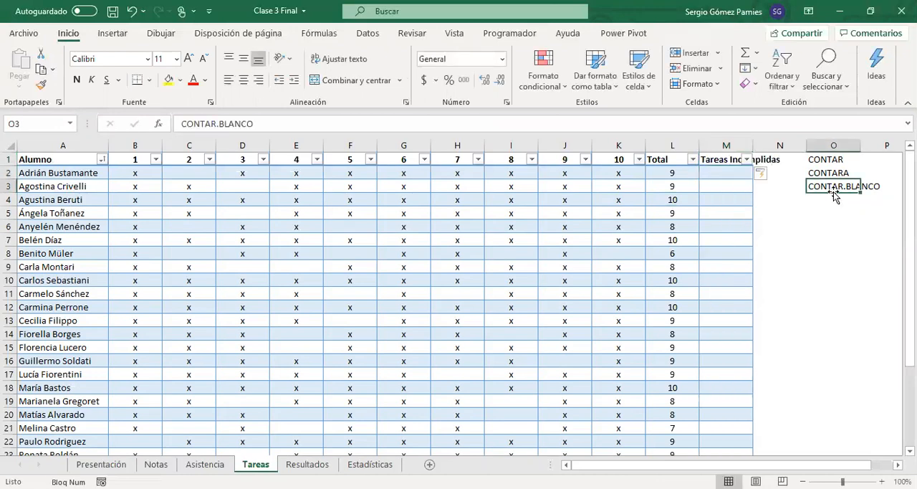
{"action": "double_click", "coordinate": [754, 145]}
Step: Enter a CONTAR.BLANCO formula in M2 covering task columns 1 to 10
{"action": "left_click", "coordinate": [669, 174]}
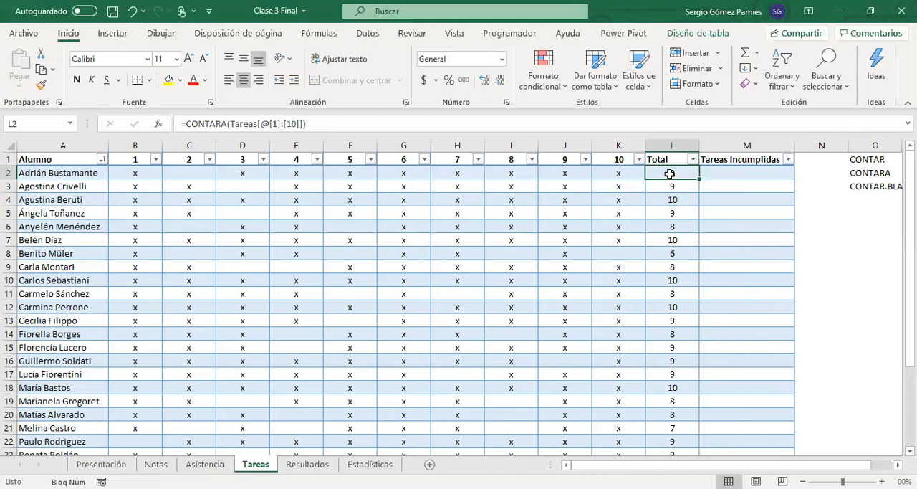
{"action": "left_click", "coordinate": [736, 171]}
{"action": "type", "text": "="}
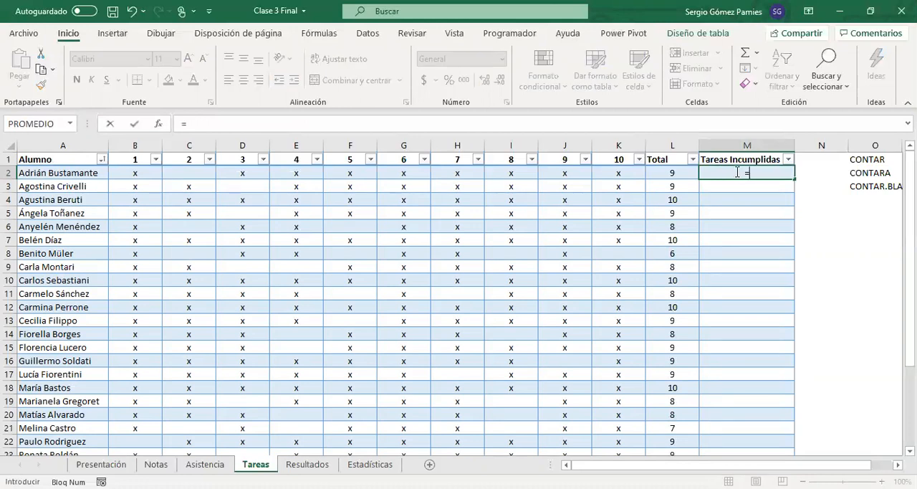
{"action": "type", "text": "contar."}
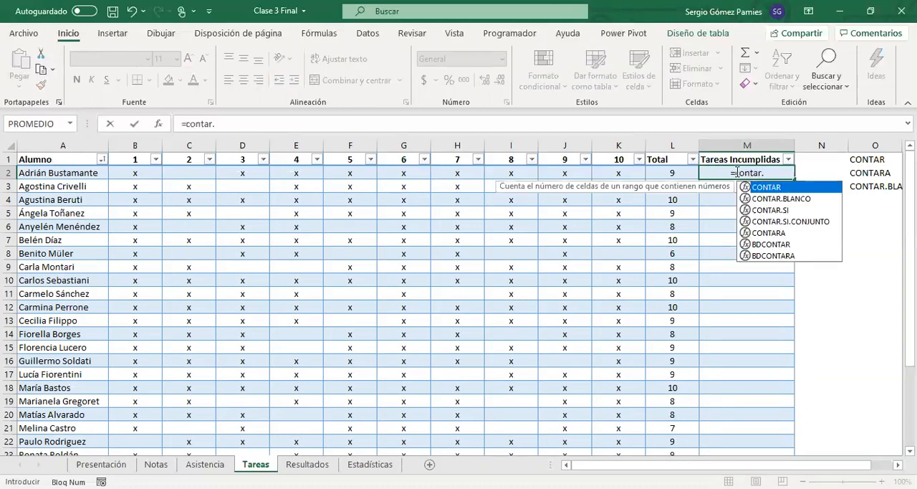
{"action": "type", "text": "bl"}
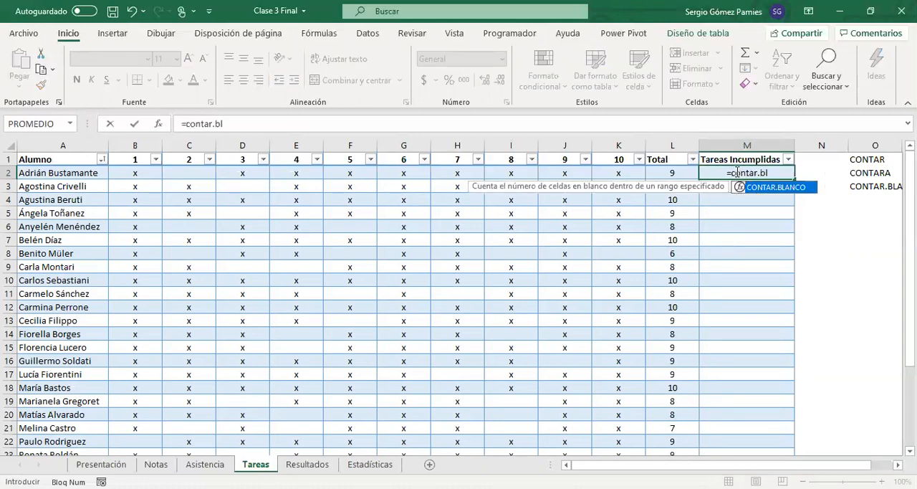
{"action": "key", "text": "Tab"}
{"action": "left_click", "coordinate": [624, 173]}
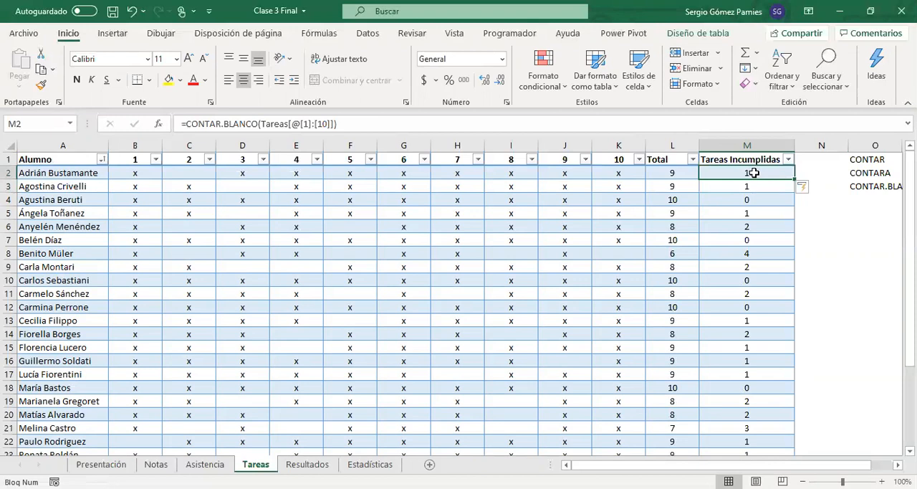
Step: Compare Total with Tareas Incumplidas for the first four students and check the minimum parameters on the Resultados sheet
{"action": "left_click", "coordinate": [679, 172]}
{"action": "left_click", "coordinate": [679, 186]}
{"action": "left_click", "coordinate": [742, 186]}
{"action": "left_click", "coordinate": [686, 199]}
{"action": "left_click", "coordinate": [735, 198]}
{"action": "left_click", "coordinate": [670, 210]}
{"action": "left_click", "coordinate": [716, 215]}
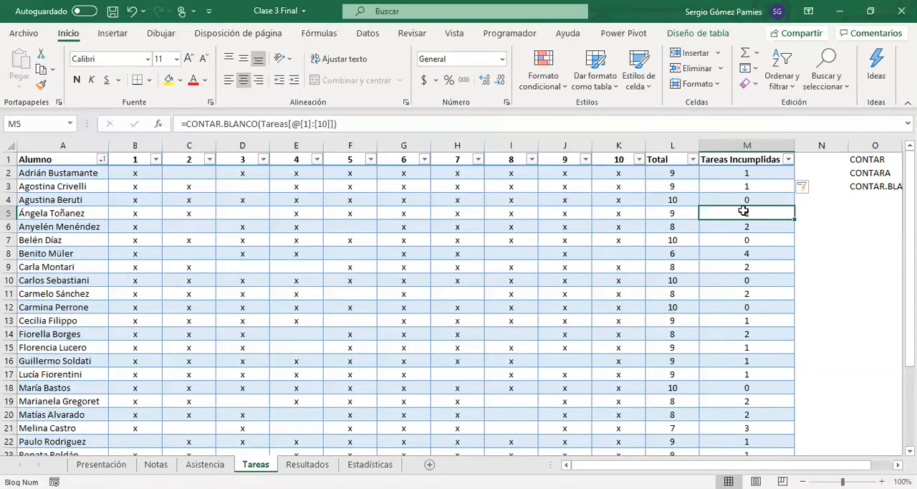
{"action": "left_click_drag", "start_coordinate": [743, 173], "coordinate": [662, 172]}
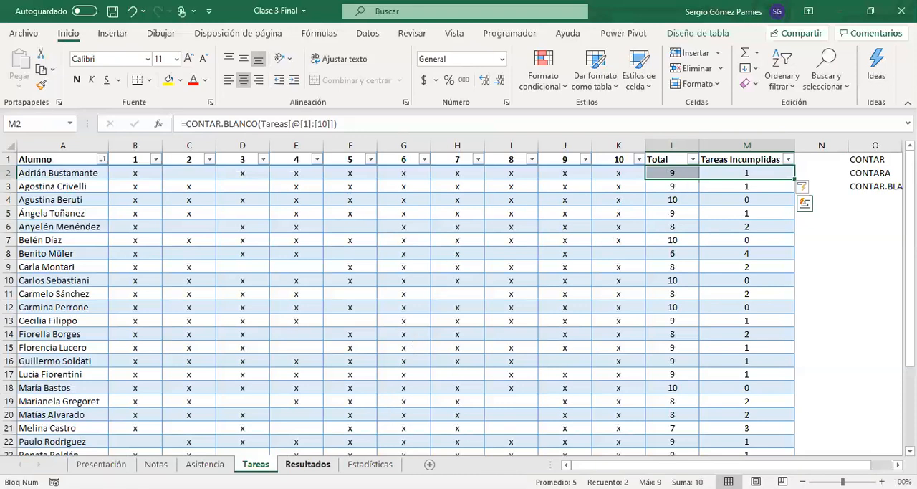
{"action": "left_click", "coordinate": [316, 463]}
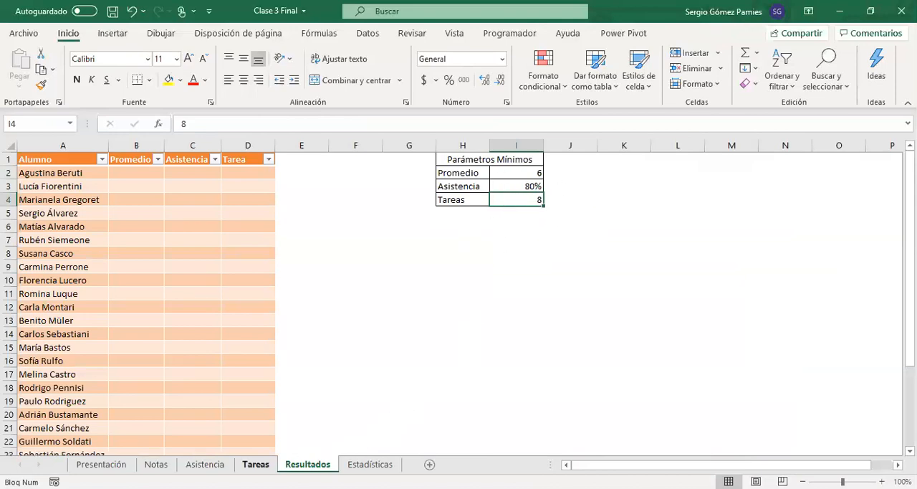
{"action": "left_click", "coordinate": [255, 464]}
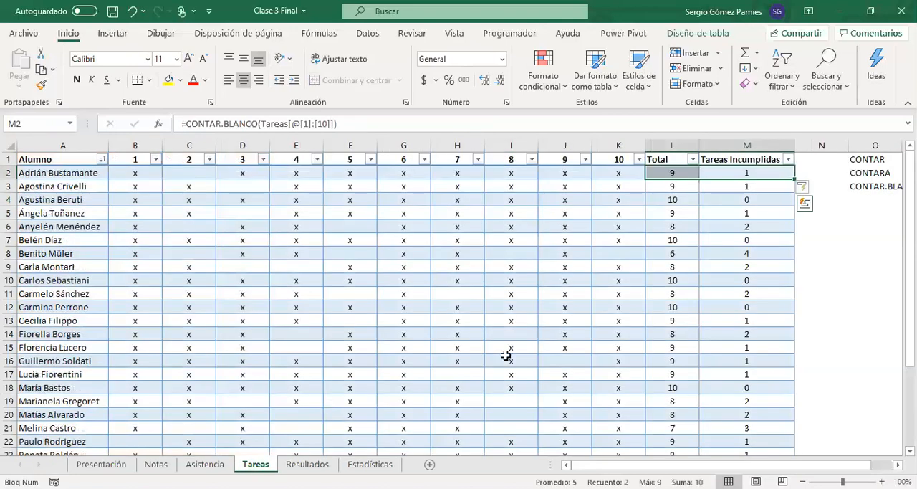
Step: Review the CONTARA formula behind the Total in L2 without changing it
{"action": "left_click", "coordinate": [671, 172]}
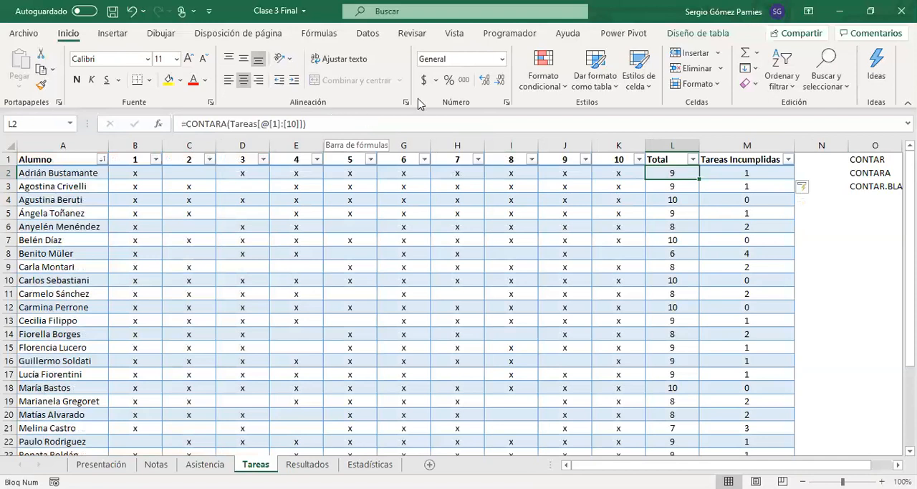
{"action": "left_click", "coordinate": [340, 128]}
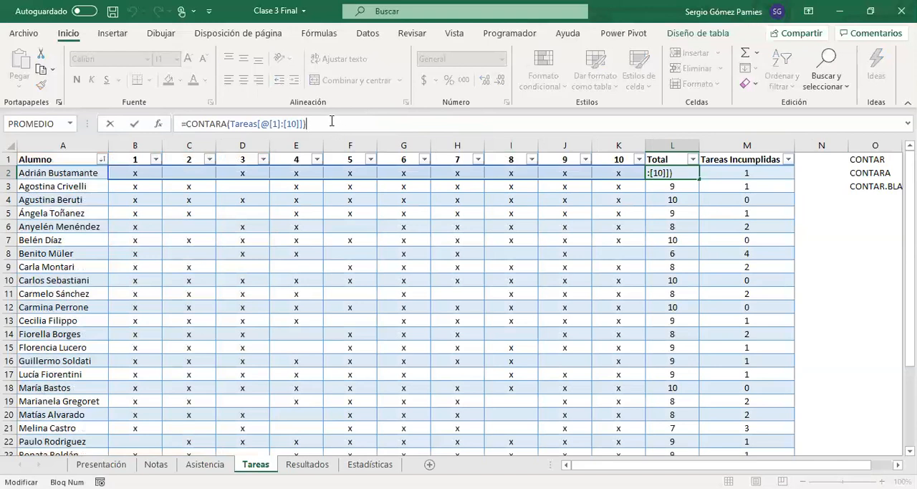
{"action": "key", "text": "Escape"}
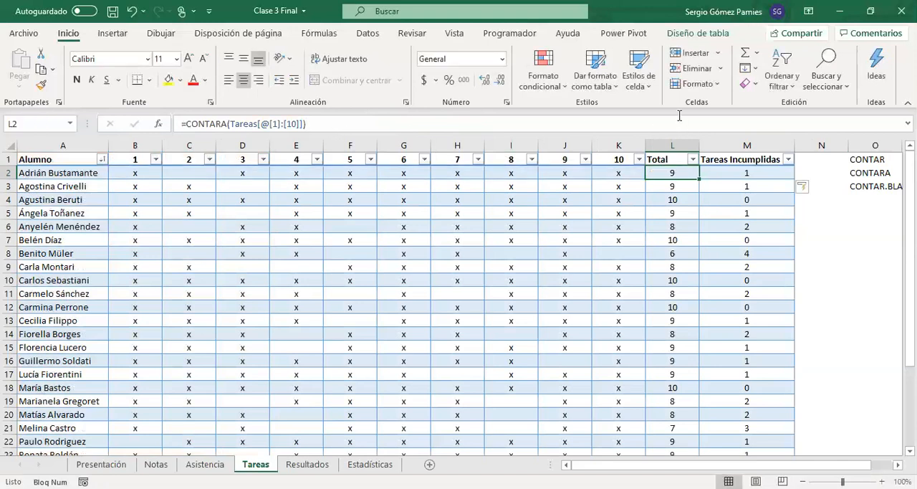
Step: Widen column N and add a Porcentaje column to the table with its header in N1
{"action": "left_click", "coordinate": [839, 162]}
{"action": "left_click_drag", "start_coordinate": [849, 145], "coordinate": [873, 145]}
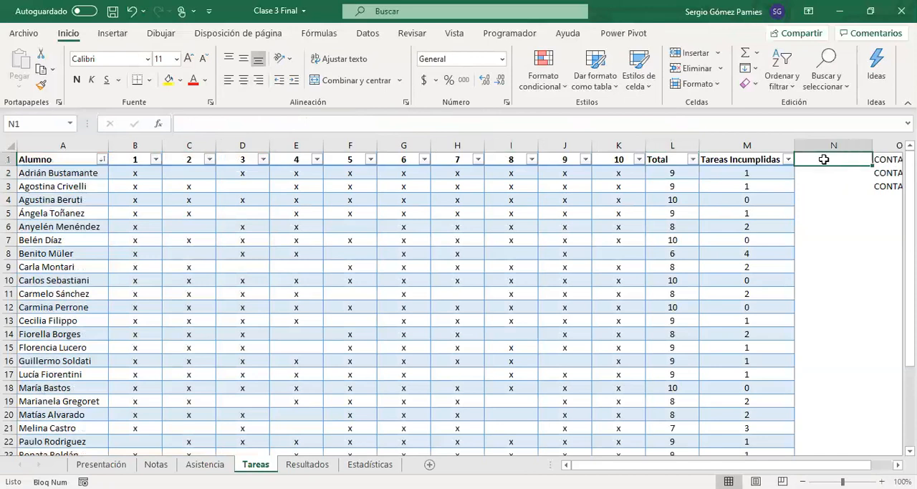
{"action": "type", "text": "Porcentaje"}
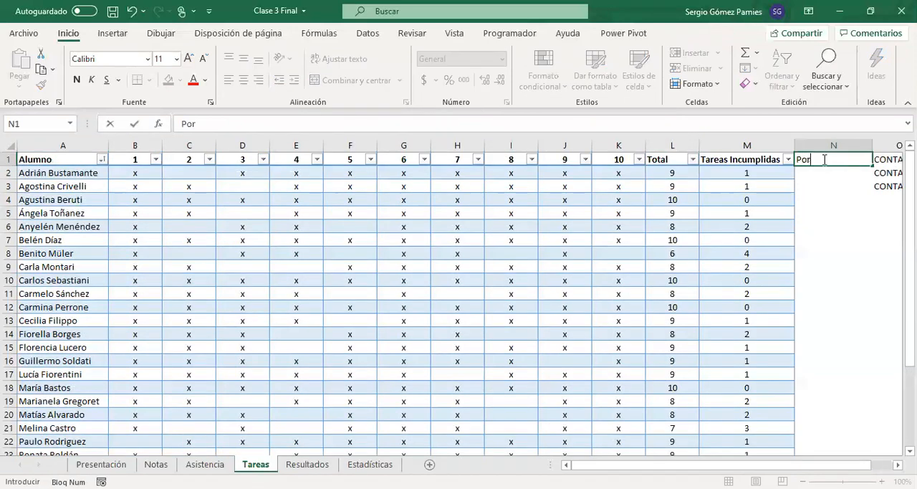
{"action": "key", "text": "Return"}
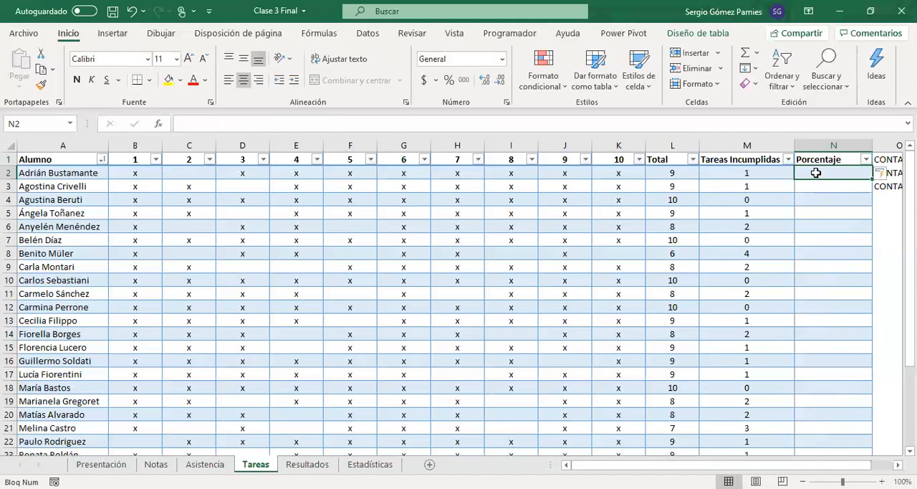
Step: Enter a formula in N2 dividing Total by 10 and format column N as percentages without decimals
{"action": "type", "text": "+[@Total"}
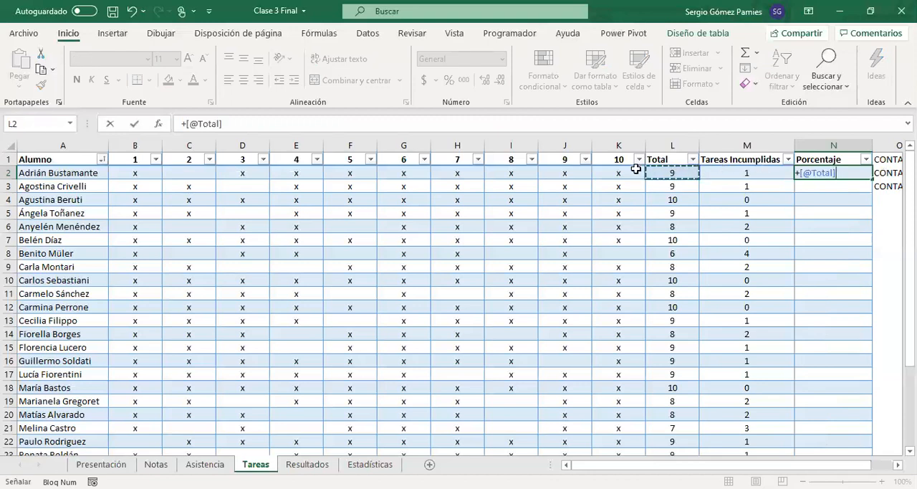
{"action": "type", "text": "/10"}
{"action": "key", "text": "Return"}
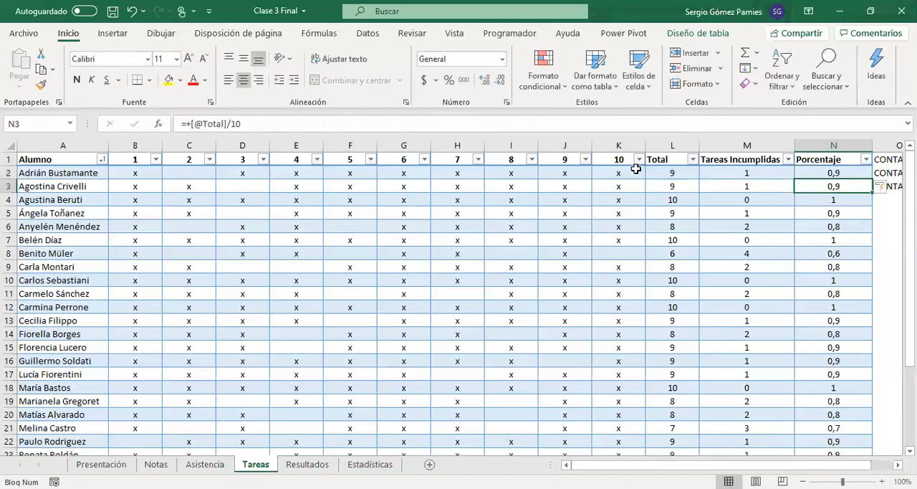
{"action": "left_click", "coordinate": [833, 145]}
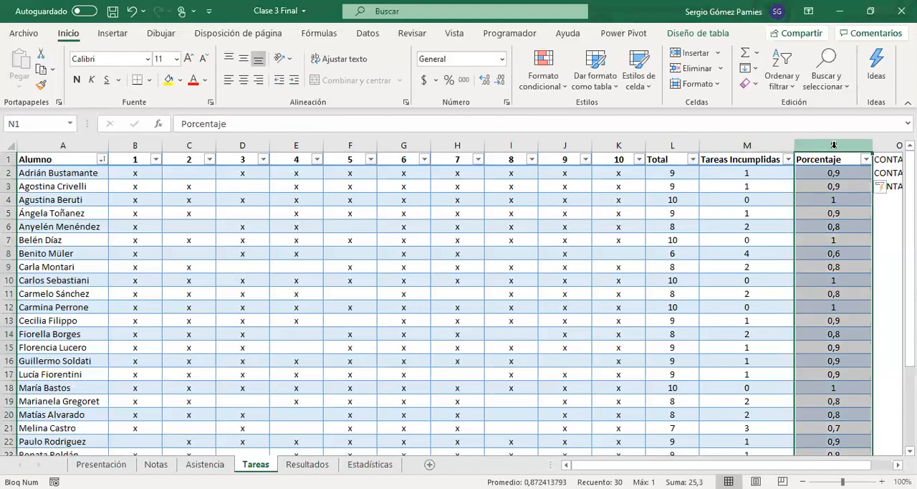
{"action": "key", "text": "ctrl+shift+5"}
{"action": "left_click", "coordinate": [810, 199]}
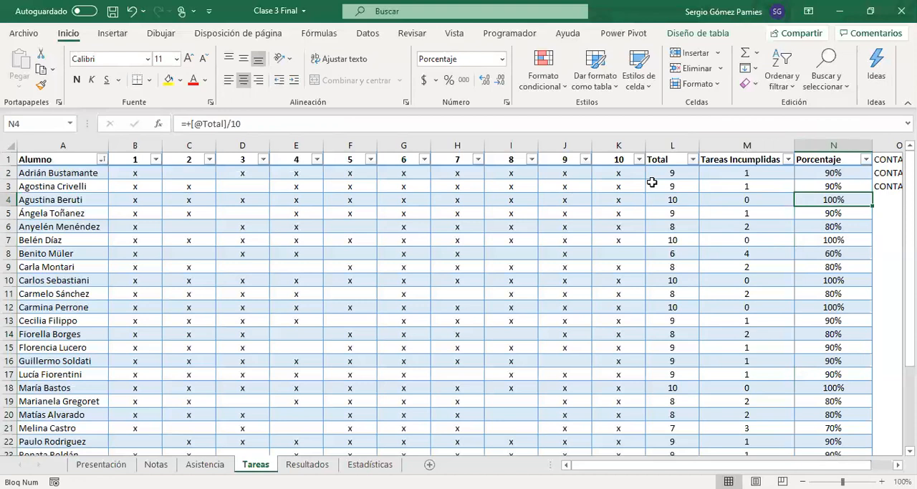
Step: Replace the divisor 10 in the N2 formula with the sum of Total and Tareas Incumplidas
{"action": "left_click", "coordinate": [812, 176]}
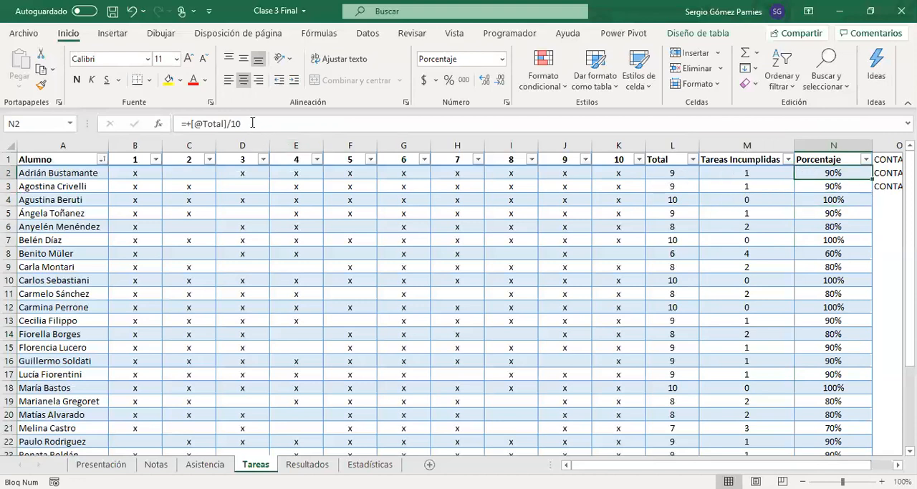
{"action": "left_click_drag", "start_coordinate": [253, 124], "coordinate": [227, 124]}
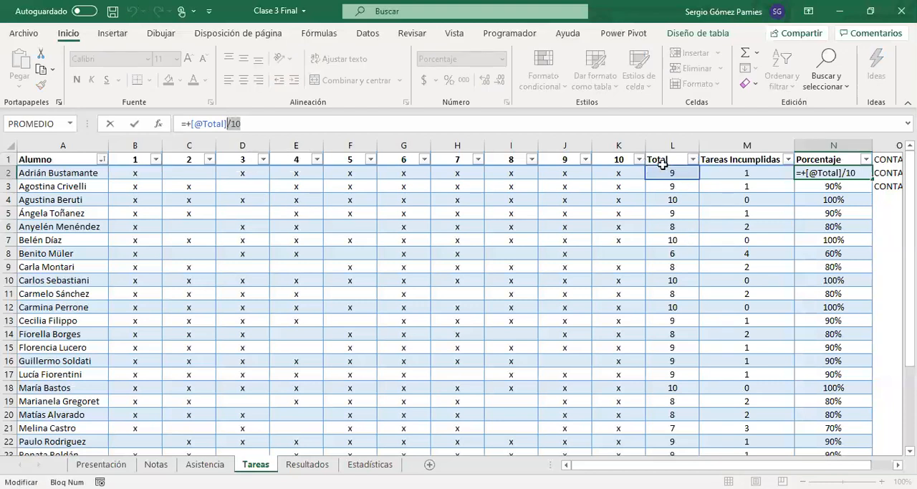
{"action": "type", "text": "/"}
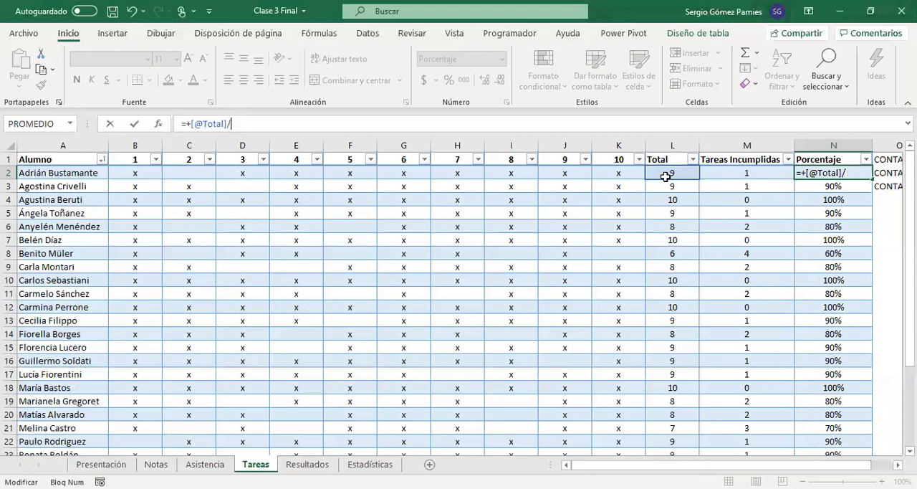
{"action": "type", "text": "("}
{"action": "left_click", "coordinate": [660, 175]}
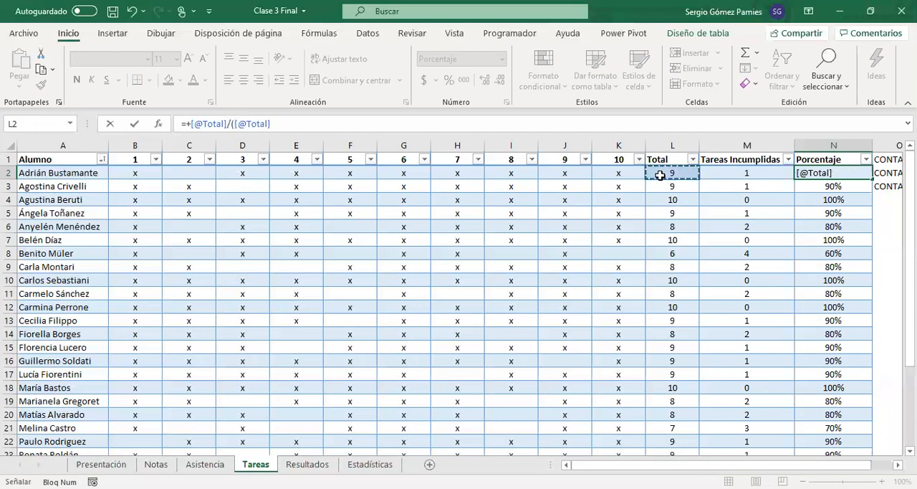
{"action": "type", "text": "+"}
{"action": "left_click", "coordinate": [735, 174]}
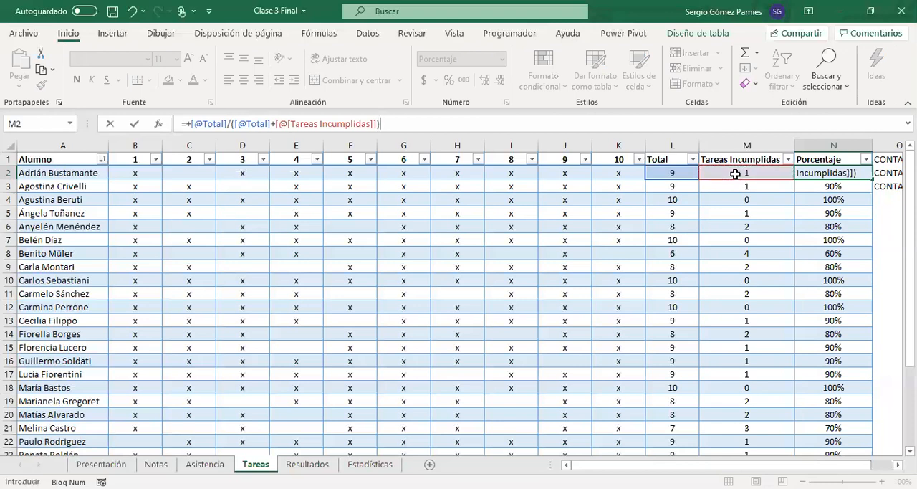
{"action": "key", "text": "Return"}
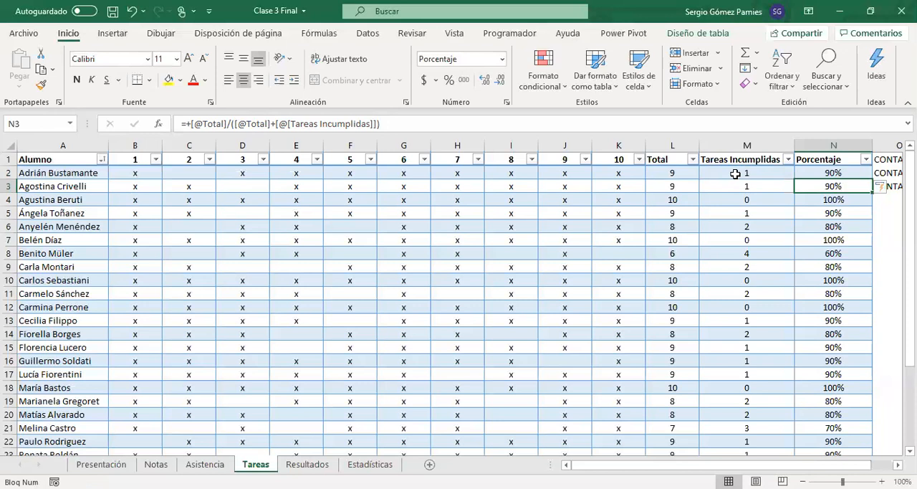
Step: Examine the cells L2:M2 and the divisor part of the Porcentaje formula in N2
{"action": "left_click_drag", "start_coordinate": [735, 174], "coordinate": [674, 174]}
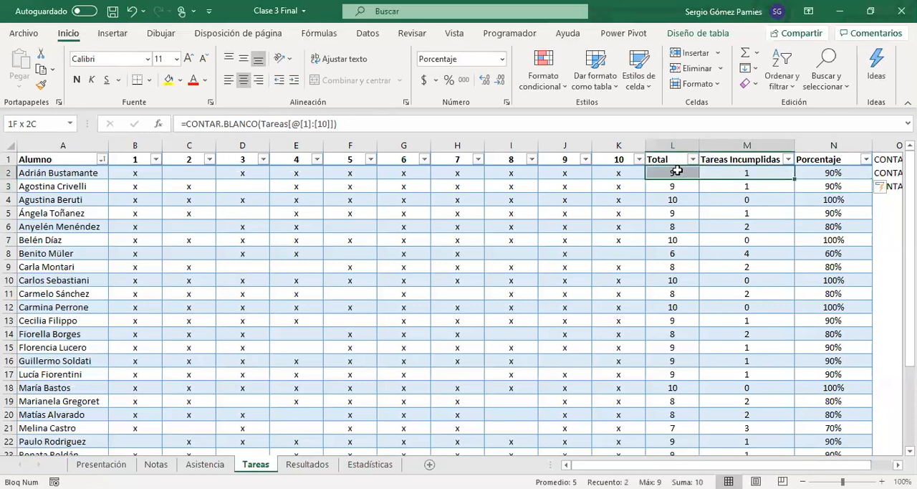
{"action": "left_click", "coordinate": [812, 174]}
{"action": "left_click_drag", "start_coordinate": [194, 124], "coordinate": [378, 124]}
{"action": "left_click", "coordinate": [236, 123]}
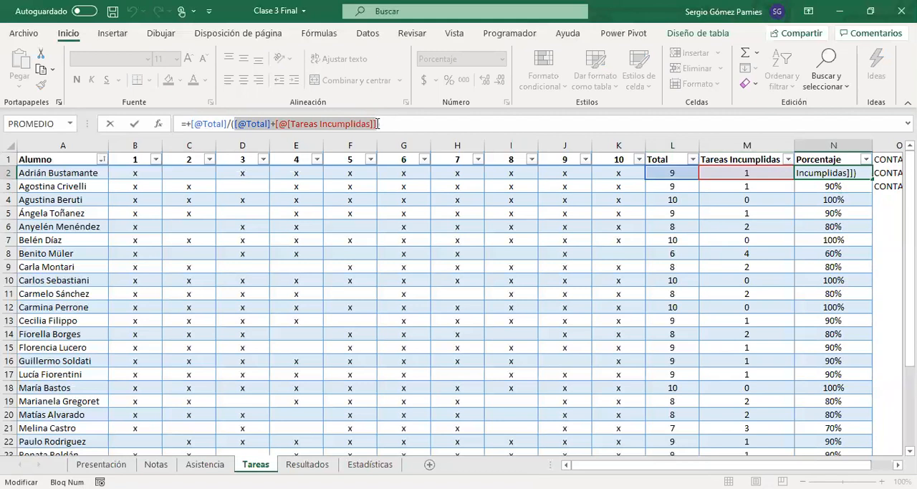
{"action": "key", "text": "Return"}
Step: Delete the columns for tasks 9 and 10 from the table
{"action": "left_click", "coordinate": [657, 212]}
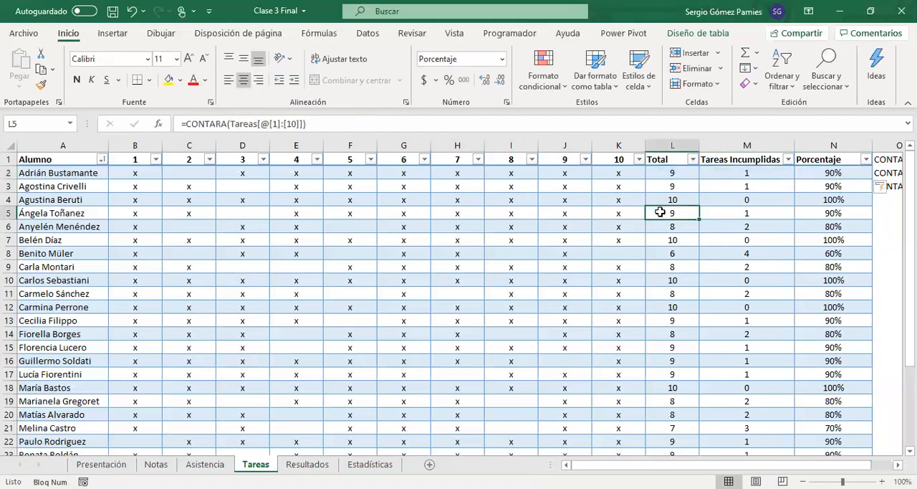
{"action": "left_click", "coordinate": [608, 145]}
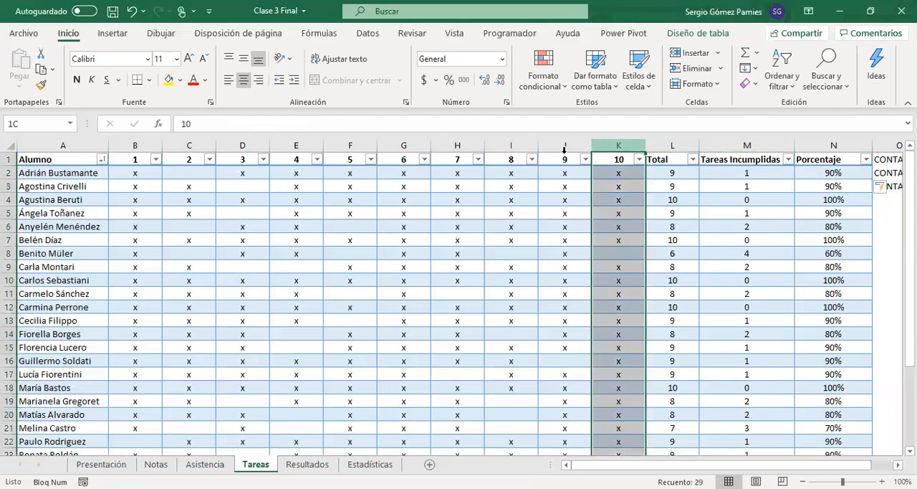
{"action": "left_click", "coordinate": [565, 146], "text": "shift"}
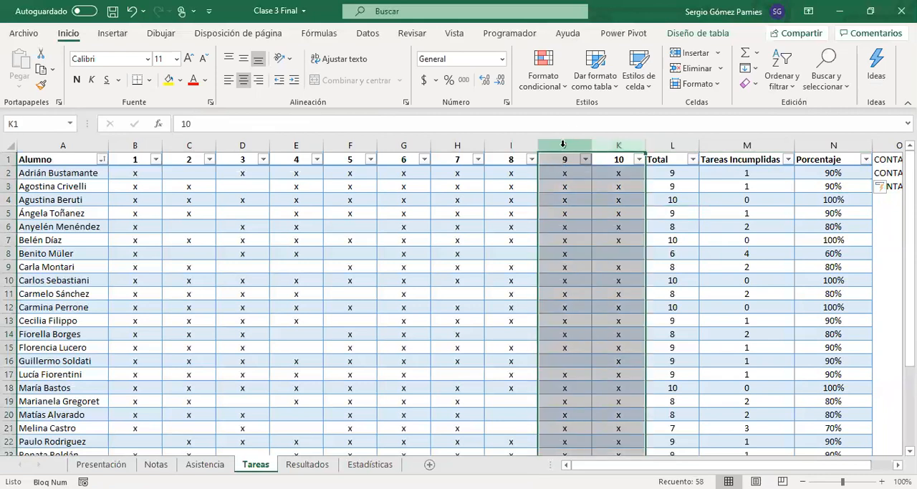
{"action": "left_click_drag", "start_coordinate": [563, 172], "coordinate": [618, 294]}
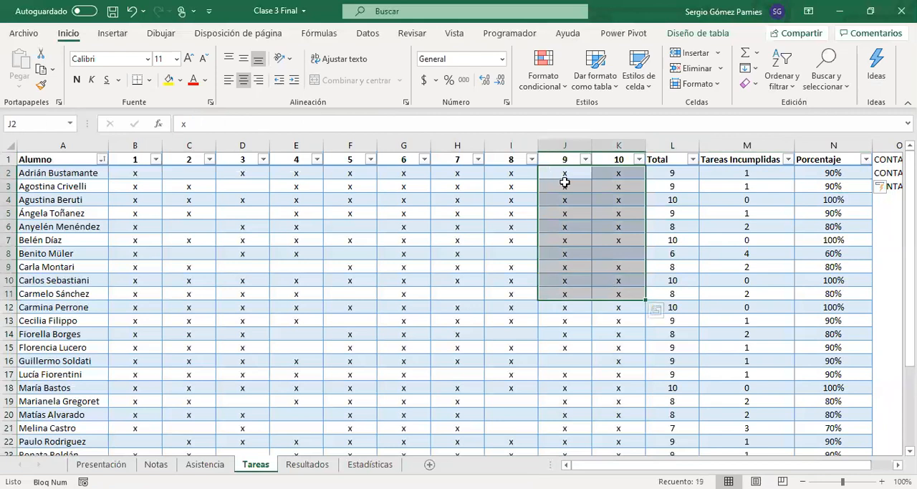
{"action": "left_click_drag", "start_coordinate": [560, 161], "coordinate": [605, 160]}
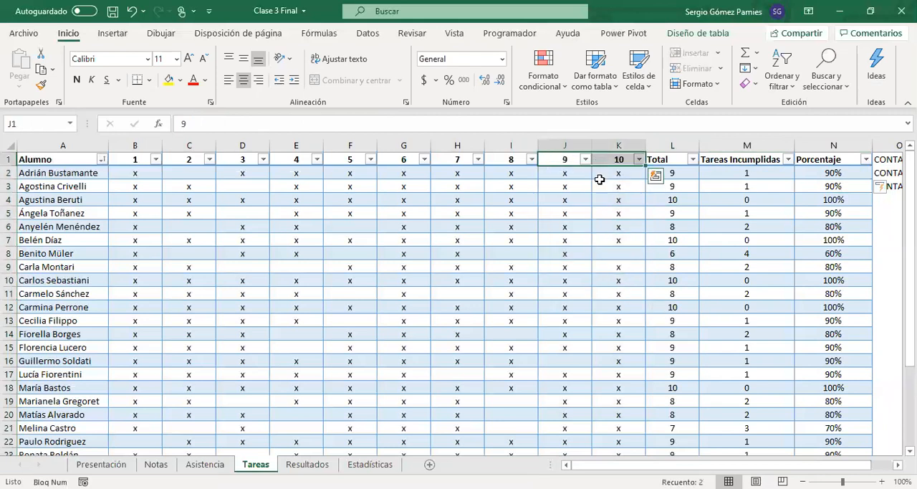
{"action": "left_click_drag", "start_coordinate": [555, 147], "coordinate": [598, 148]}
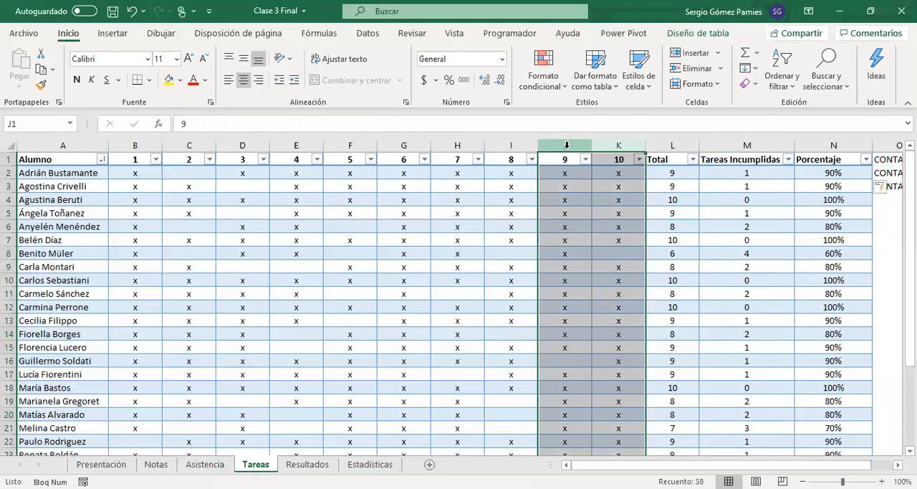
{"action": "right_click", "coordinate": [571, 147]}
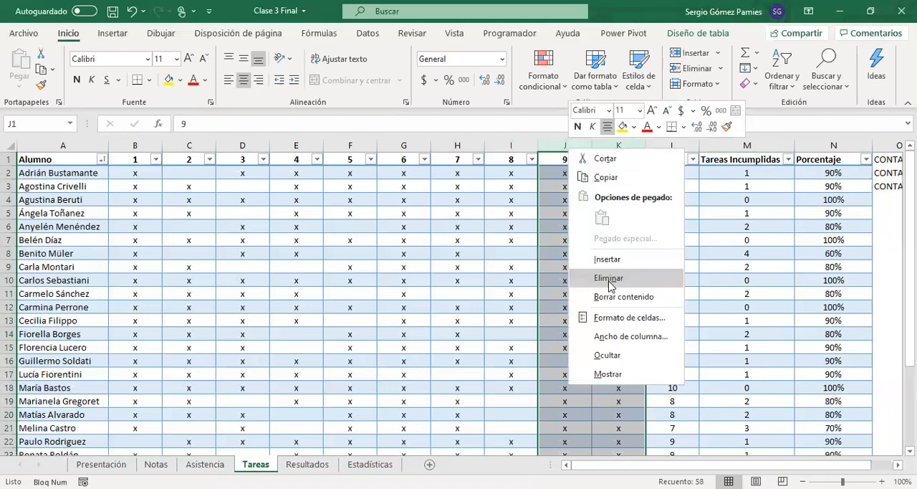
{"action": "left_click", "coordinate": [608, 280]}
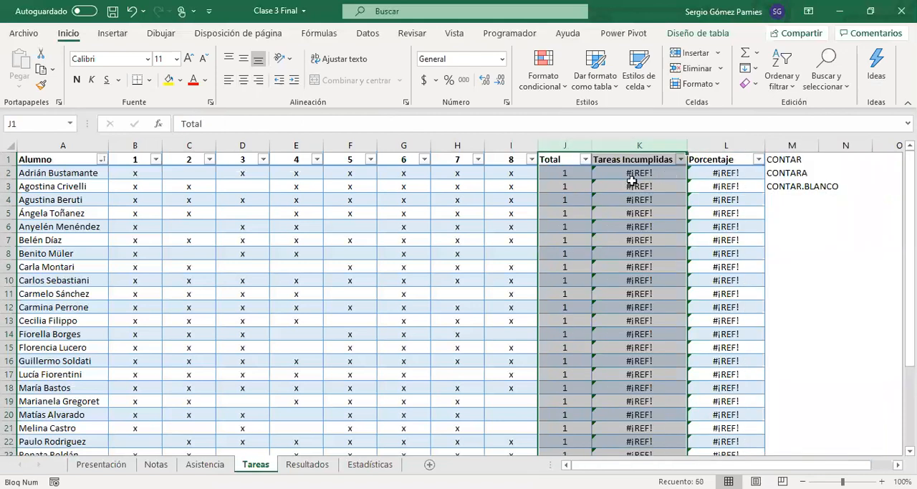
Step: Check the Porcentaje and Tareas Incumplidas formulas in row 2, and undo the deletion of task columns 9 and 10
{"action": "left_click", "coordinate": [702, 173]}
{"action": "left_click_drag", "start_coordinate": [146, 173], "coordinate": [661, 170]}
{"action": "left_click", "coordinate": [704, 174]}
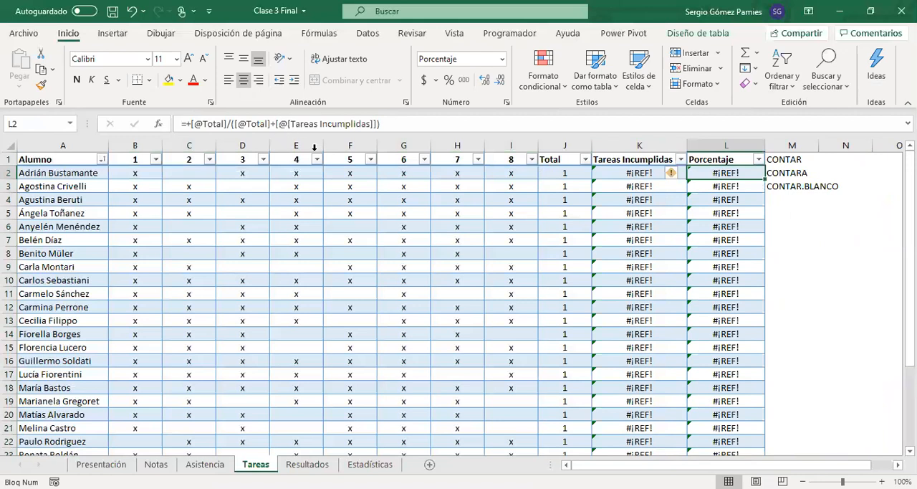
{"action": "left_click", "coordinate": [636, 172]}
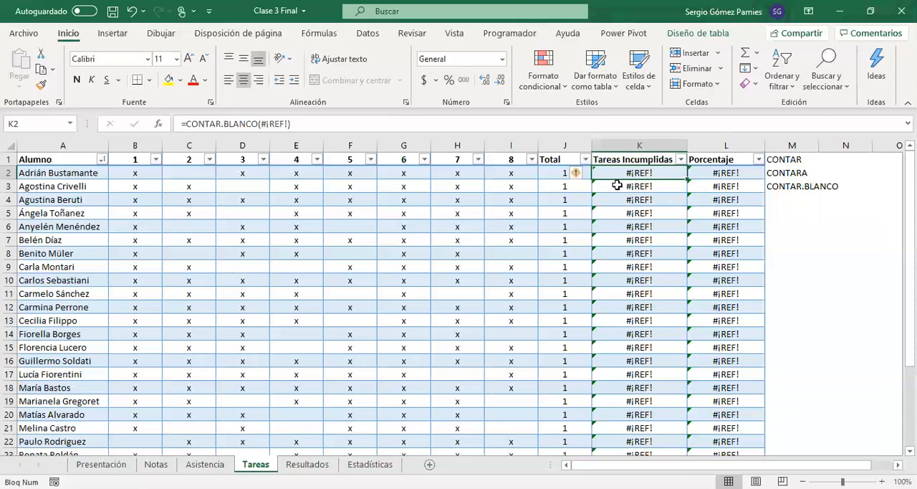
{"action": "left_click", "coordinate": [717, 175]}
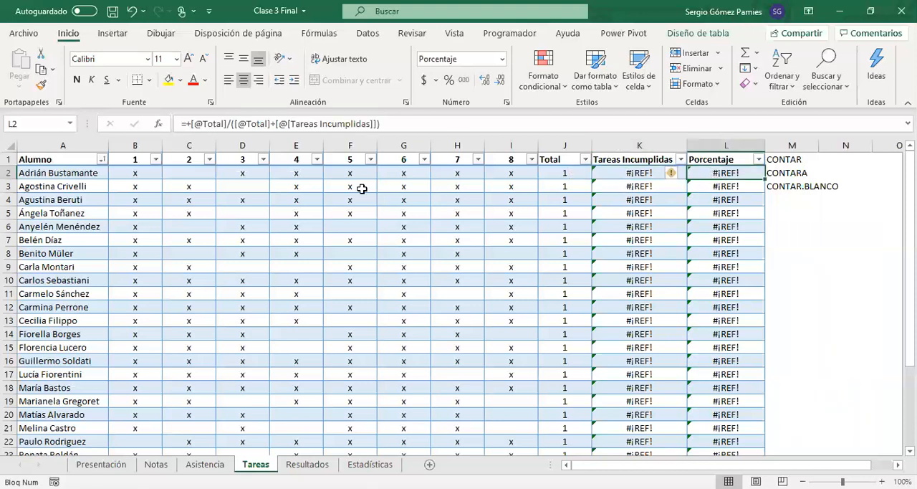
{"action": "left_click", "coordinate": [131, 10]}
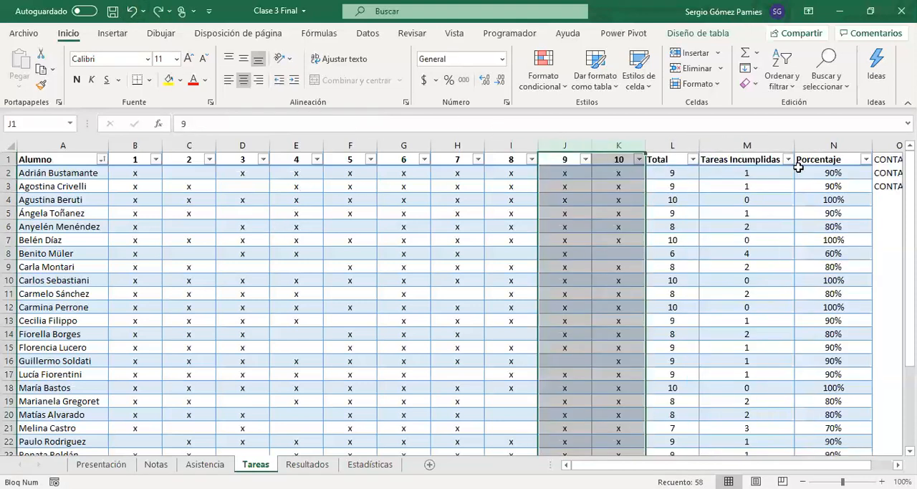
Step: Replace the Porcentaje formula in N2 with CONTARA over the row's tasks 1 to 10, followed by a division operator
{"action": "left_click", "coordinate": [798, 170]}
{"action": "left_click_drag", "start_coordinate": [403, 121], "coordinate": [190, 120]}
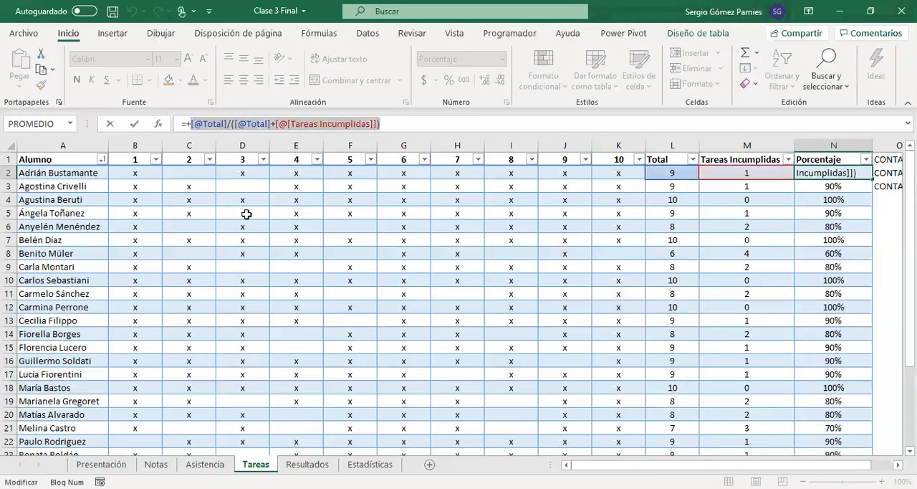
{"action": "type", "text": "contar"}
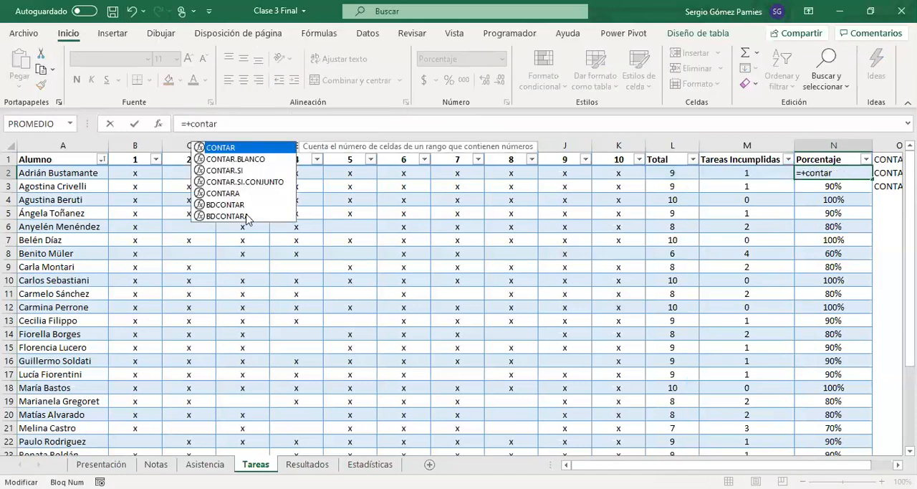
{"action": "double_click", "coordinate": [224, 193]}
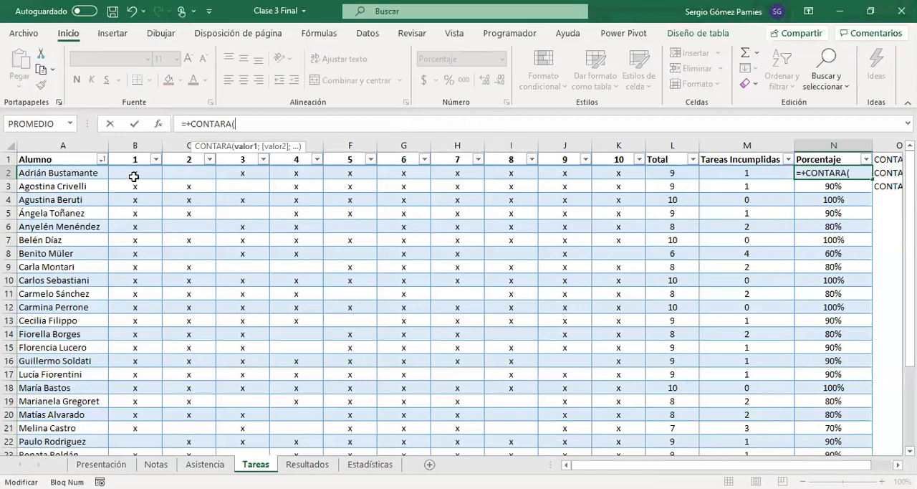
{"action": "left_click", "coordinate": [136, 175]}
{"action": "left_click_drag", "start_coordinate": [163, 174], "coordinate": [618, 173]}
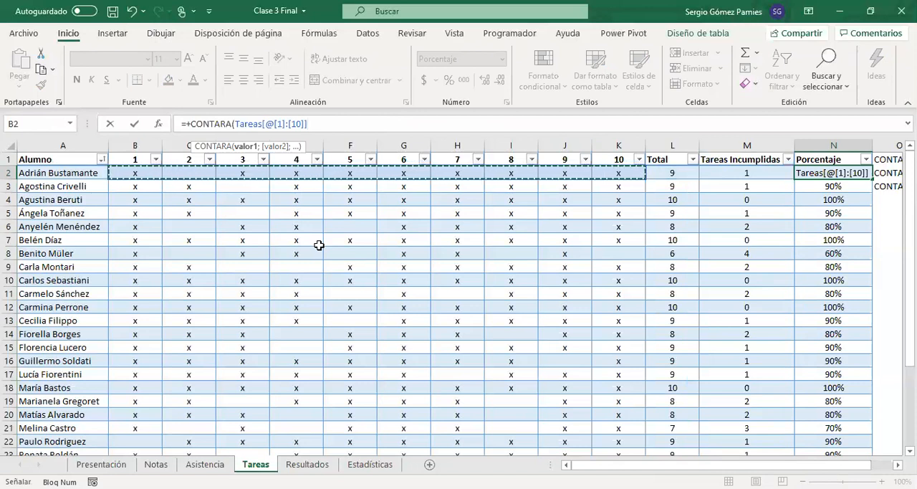
{"action": "type", "text": ")"}
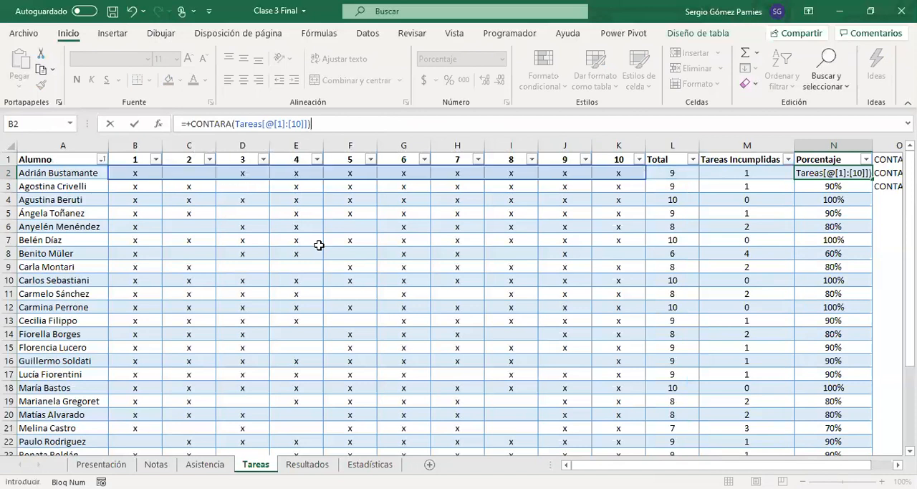
{"action": "type", "text": "/"}
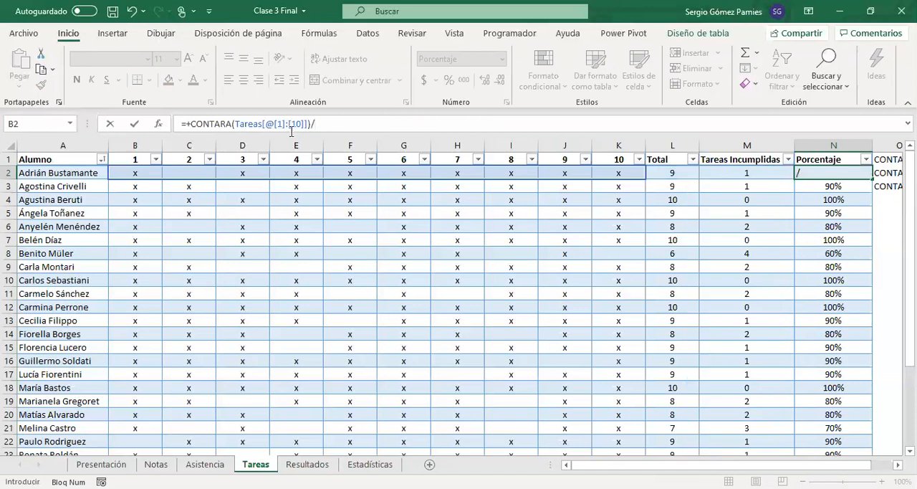
{"action": "type", "text": "CONTARA("}
Step: Complete the N2 formula with the divisor CONTARA(Tareas[@[1]:[10]]+CONTAR.BLANCO(Tareas[@[1]:[10]]))
{"action": "left_click", "coordinate": [138, 172]}
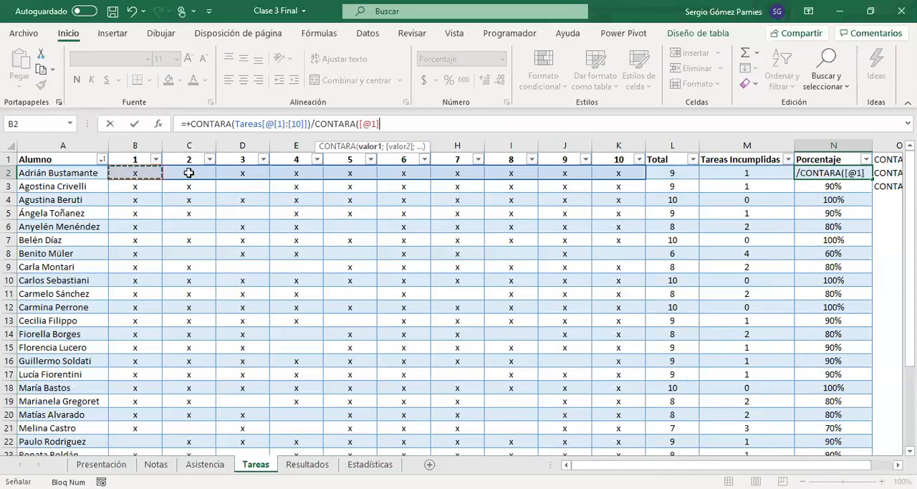
{"action": "left_click_drag", "start_coordinate": [189, 172], "coordinate": [618, 173]}
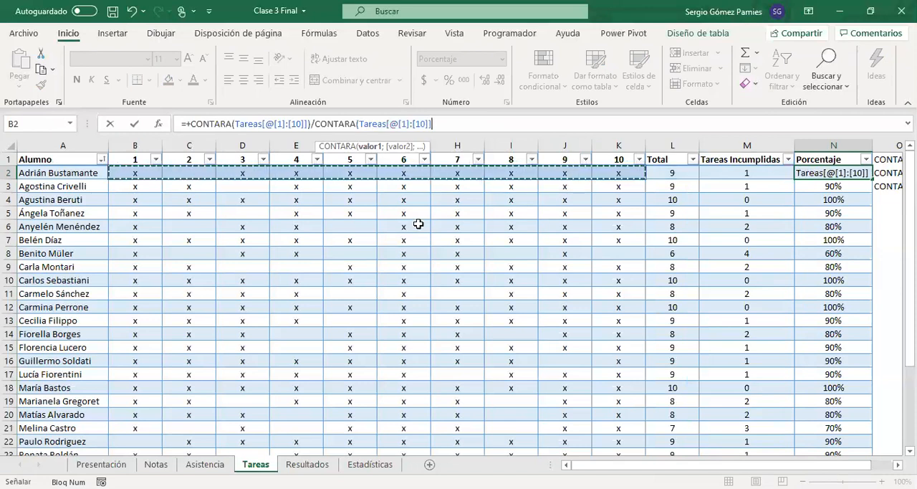
{"action": "type", "text": "+"}
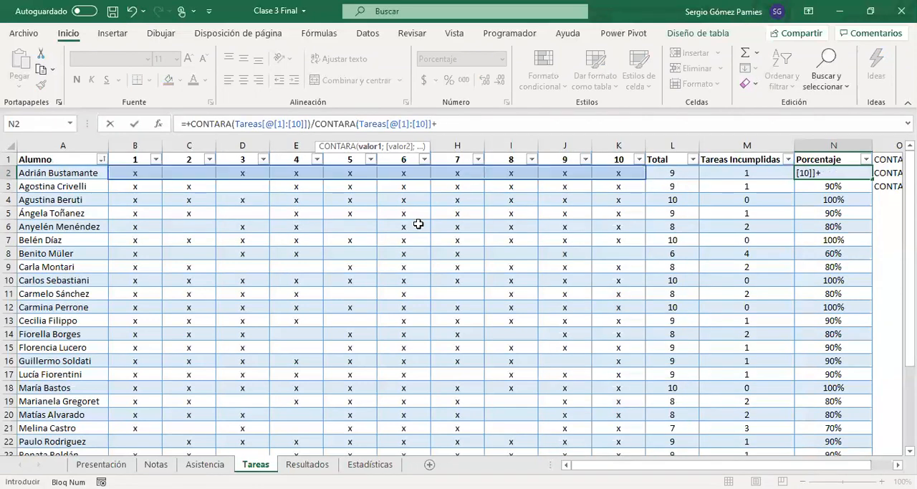
{"action": "type", "text": "contar."}
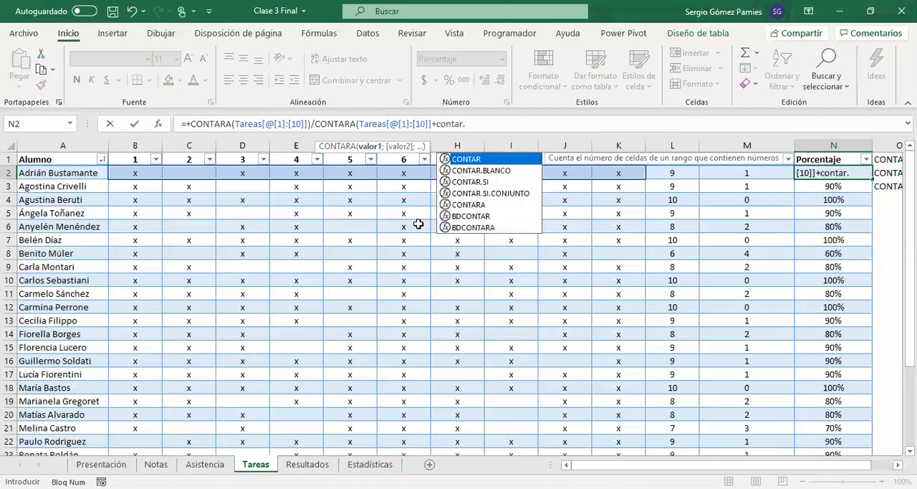
{"action": "key", "text": "Down"}
{"action": "key", "text": "Tab"}
{"action": "left_click", "coordinate": [156, 172]}
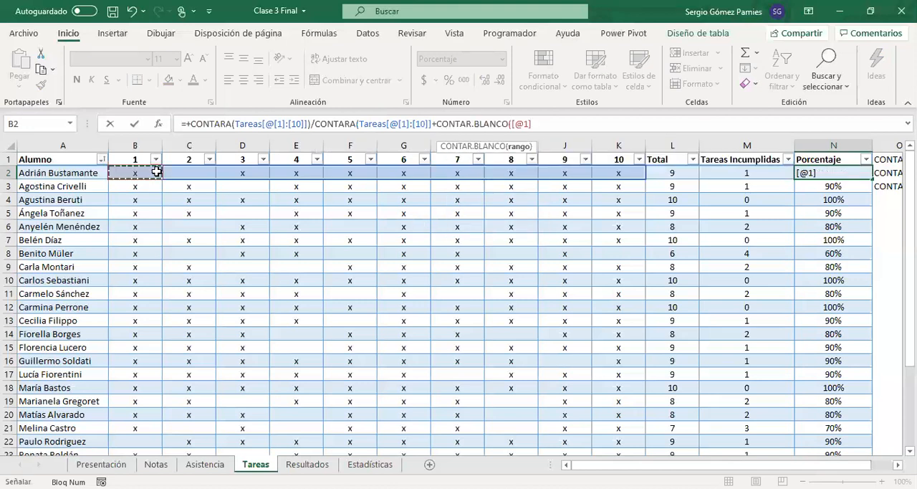
{"action": "left_click_drag", "start_coordinate": [156, 172], "coordinate": [609, 173]}
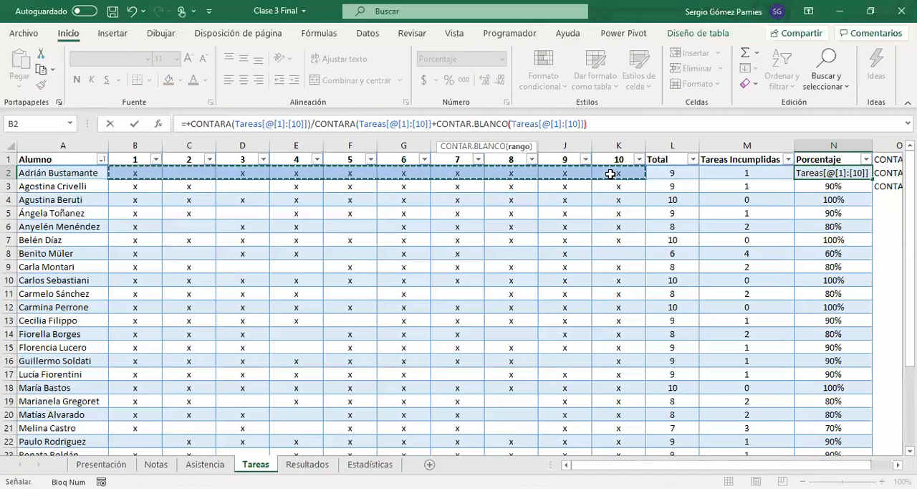
{"action": "type", "text": ")"}
{"action": "key", "text": "Return"}
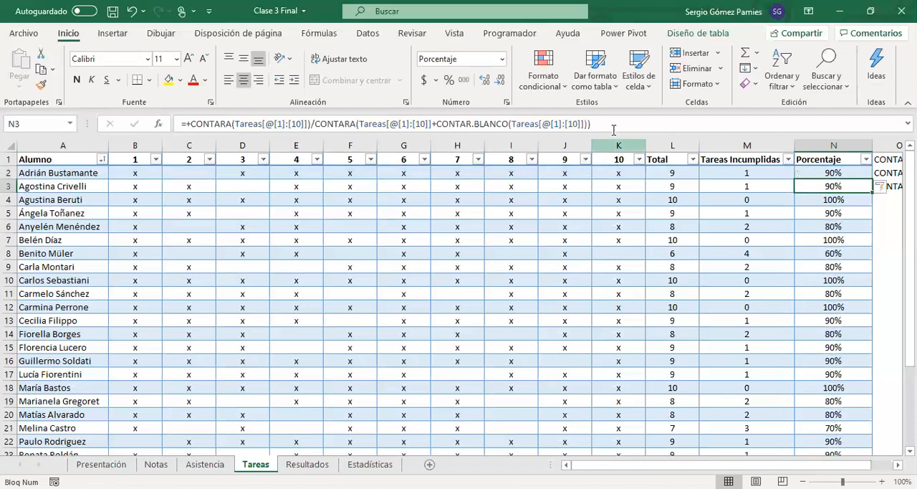
Step: Delete the columns for tasks 9 and 10 and check the Porcentaje formula in L2
{"action": "left_click", "coordinate": [616, 140]}
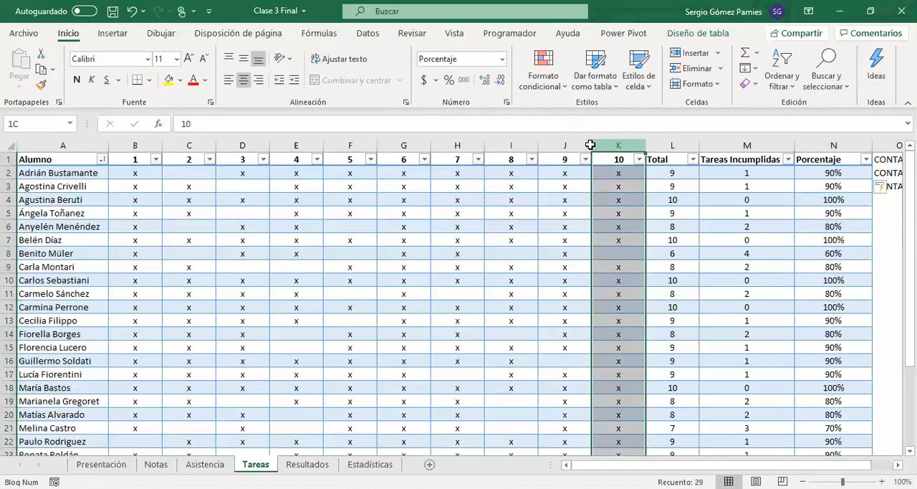
{"action": "key", "text": "ctrl+minus"}
{"action": "left_click", "coordinate": [726, 175]}
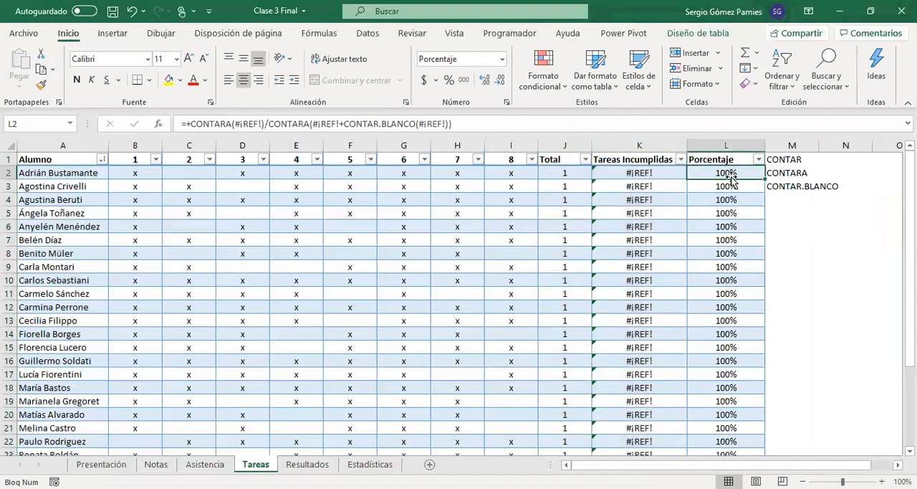
{"action": "scroll", "coordinate": [735, 208], "scroll_direction": "down", "scroll_amount": 4}
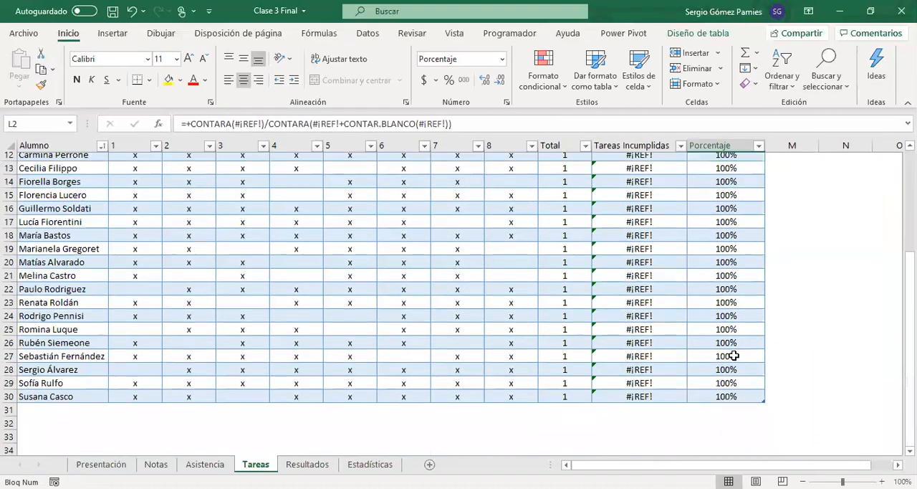
{"action": "scroll", "coordinate": [733, 308], "scroll_direction": "up", "scroll_amount": 4}
{"action": "left_click", "coordinate": [499, 125]}
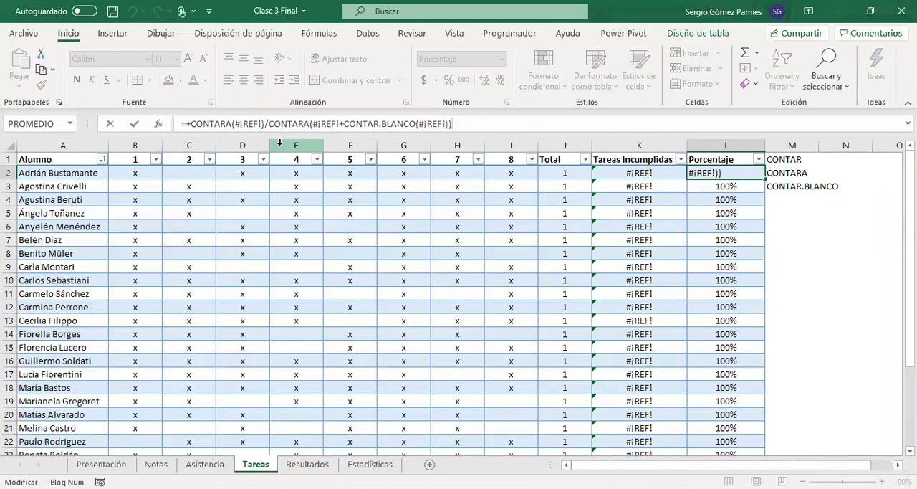
{"action": "key", "text": "Return"}
Step: Examine the range argument of the CONTAR.BLANCO formula in K2
{"action": "left_click", "coordinate": [610, 172]}
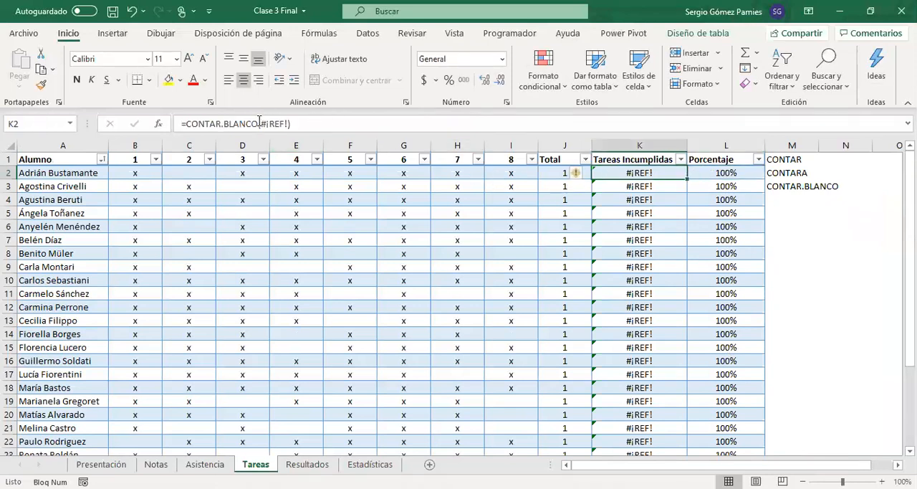
{"action": "left_click_drag", "start_coordinate": [262, 124], "coordinate": [288, 124]}
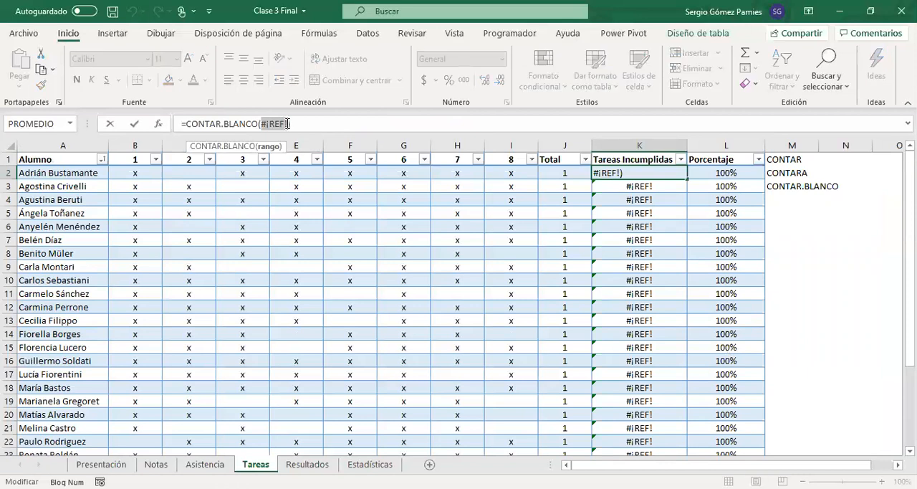
{"action": "key", "text": "Escape"}
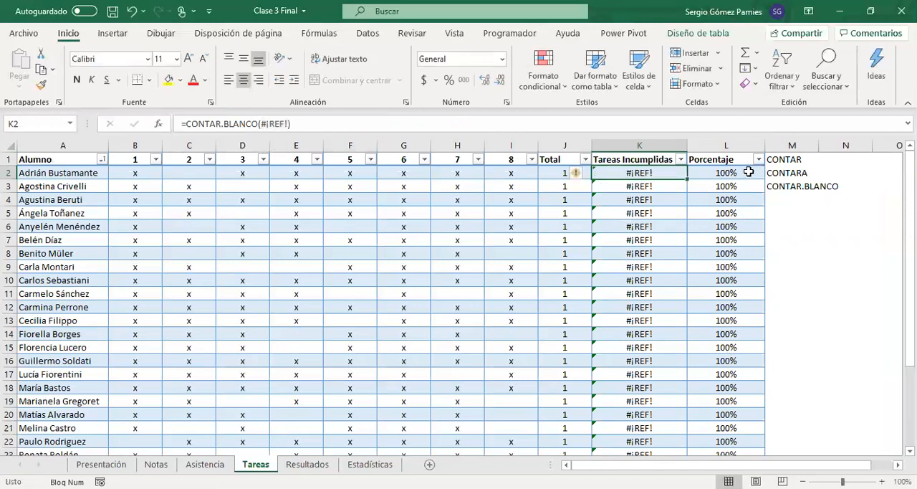
Step: Replace the broken reference in the first CONTARA of the L2 formula with the row's range of tasks 1 to 8
{"action": "left_click", "coordinate": [750, 173]}
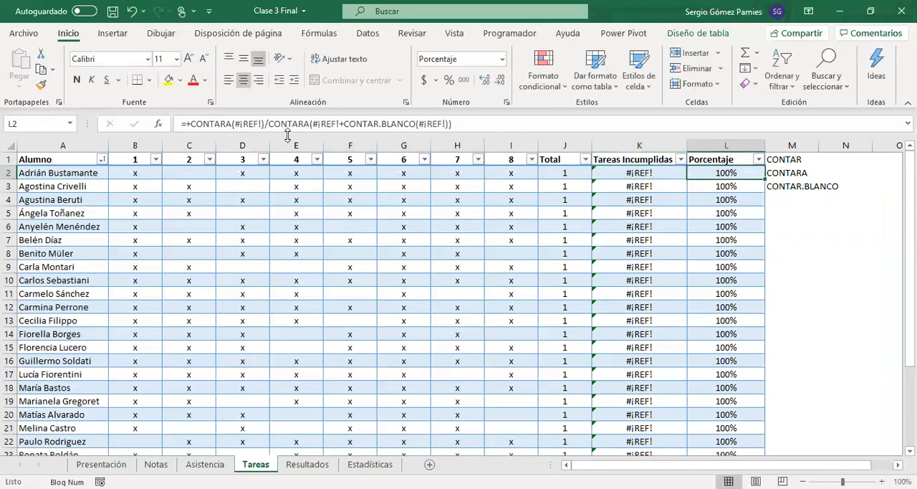
{"action": "double_click", "coordinate": [250, 124]}
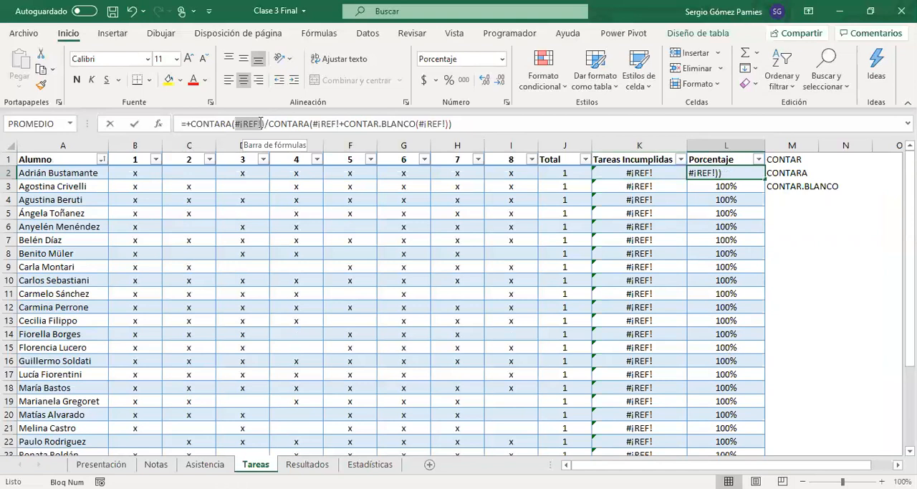
{"action": "left_click", "coordinate": [145, 174]}
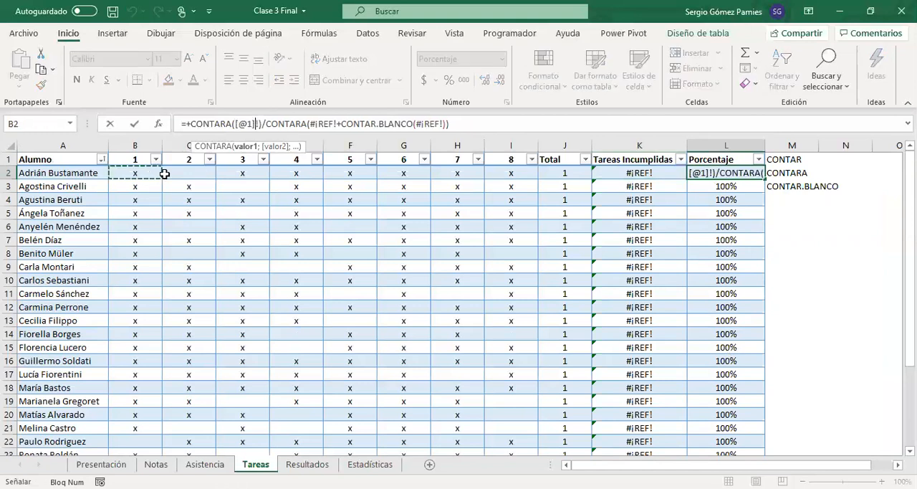
{"action": "left_click_drag", "start_coordinate": [164, 174], "coordinate": [499, 174]}
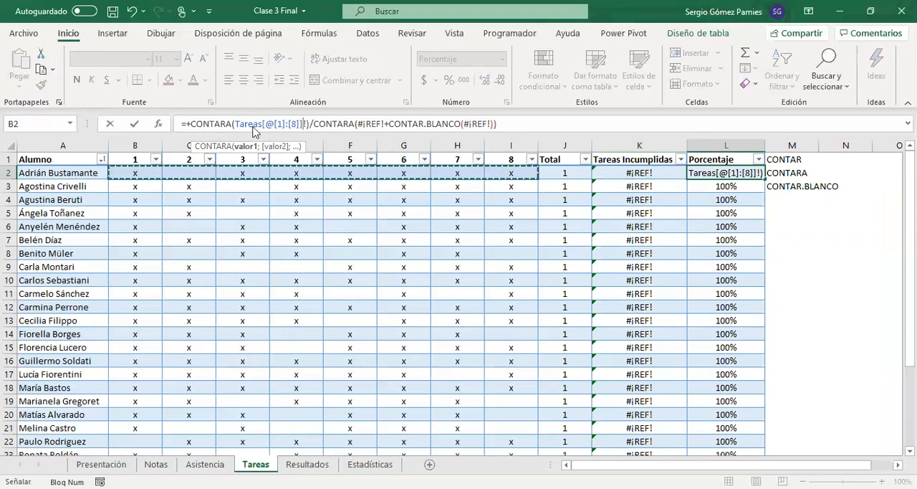
{"action": "key", "text": "Return"}
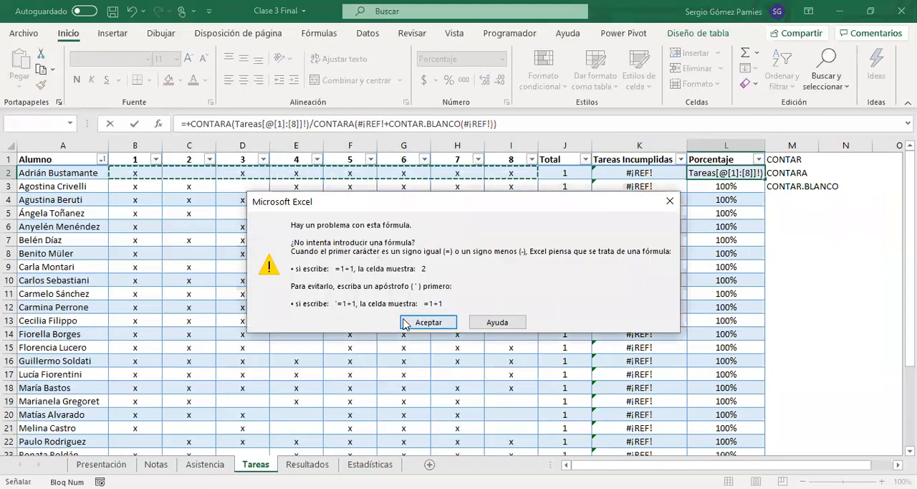
{"action": "left_click", "coordinate": [406, 322]}
{"action": "key", "text": "BackSpace"}
{"action": "key", "text": "ctrl+Return"}
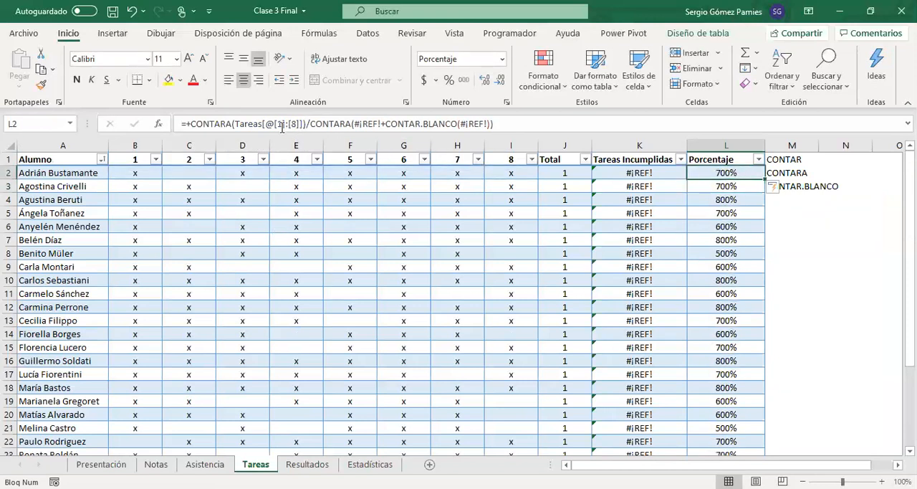
Step: Paste Tareas[@[1]:[8]] over the broken references in the L2 divisor's CONTARA and CONTAR.BLANCO, closing the CONTARA parenthesis
{"action": "left_click_drag", "start_coordinate": [236, 124], "coordinate": [382, 124]}
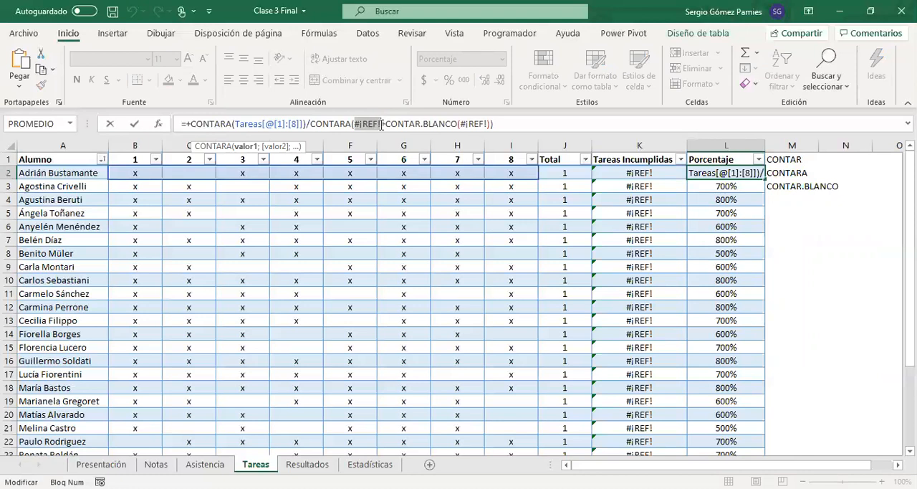
{"action": "type", "text": "Tareas[@[1]:[8]]"}
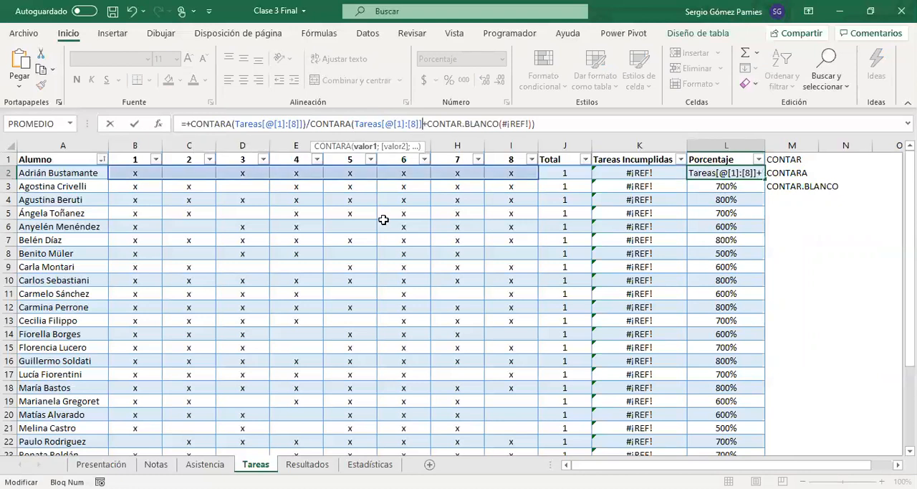
{"action": "left_click_drag", "start_coordinate": [506, 124], "coordinate": [535, 125]}
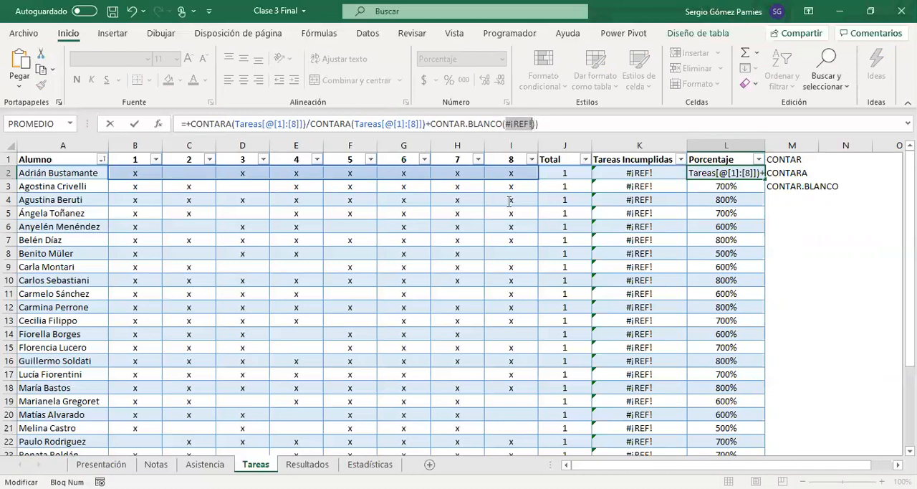
{"action": "type", "text": "Tareas[@[1]:[8]]"}
{"action": "key", "text": "Return"}
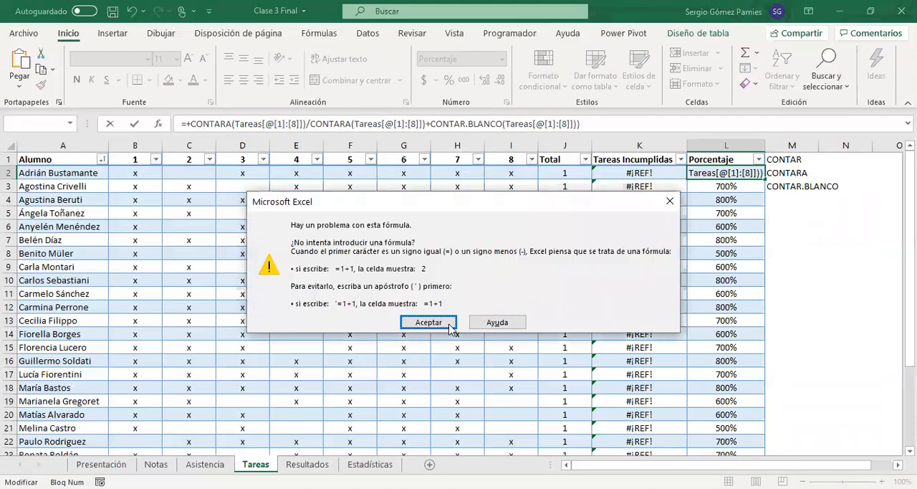
{"action": "left_click", "coordinate": [442, 325]}
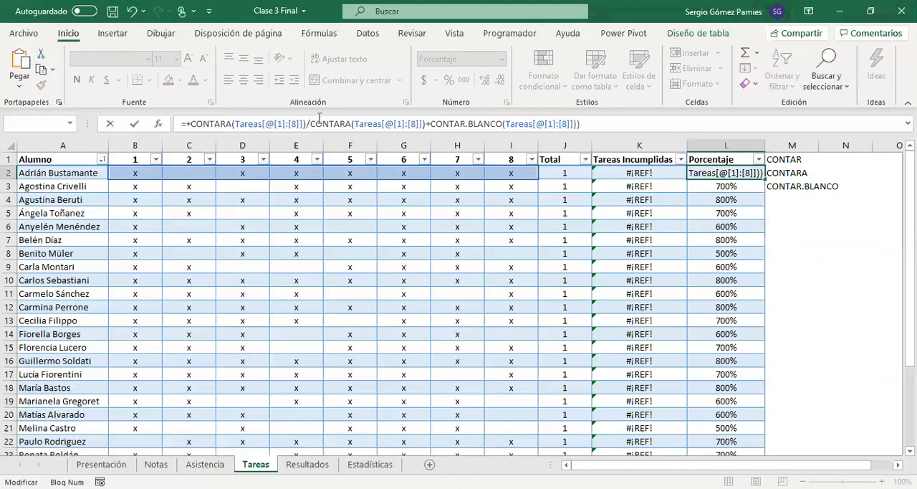
Step: Enclose the sum of CONTARA and CONTAR.BLANCO in the L2 formula's divisor in parentheses and apply the formula
{"action": "left_click_drag", "start_coordinate": [311, 124], "coordinate": [352, 125]}
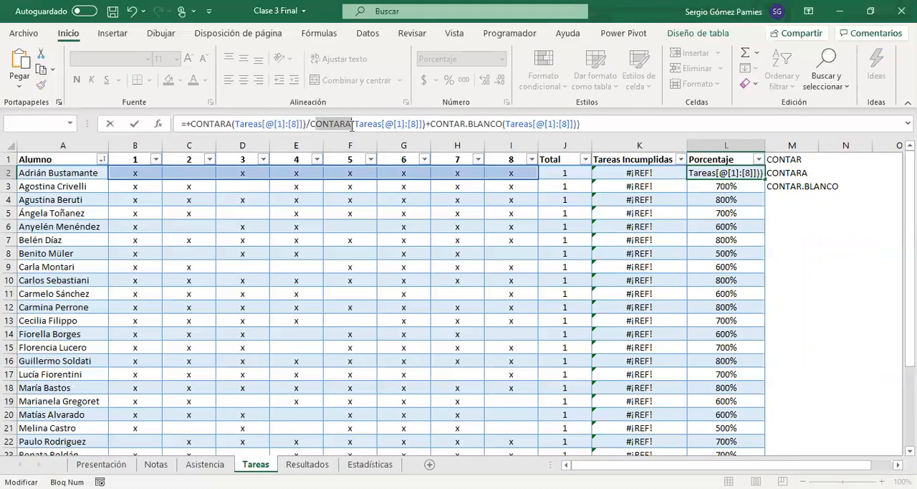
{"action": "left_click", "coordinate": [426, 124]}
{"action": "type", "text": "+"}
{"action": "left_click", "coordinate": [313, 123]}
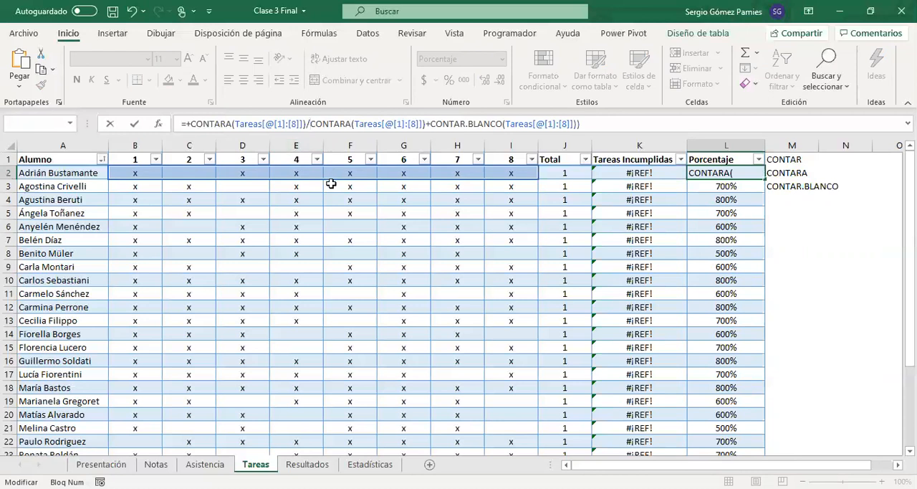
{"action": "type", "text": "("}
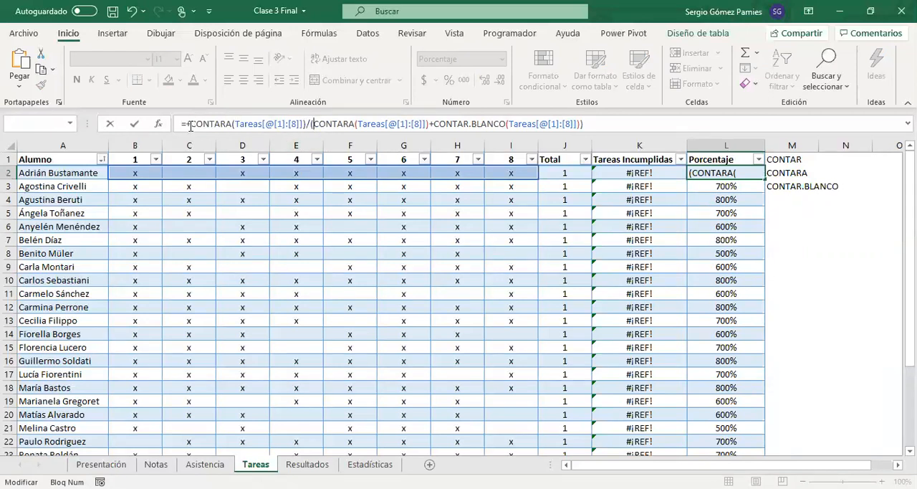
{"action": "left_click_drag", "start_coordinate": [190, 126], "coordinate": [302, 128]}
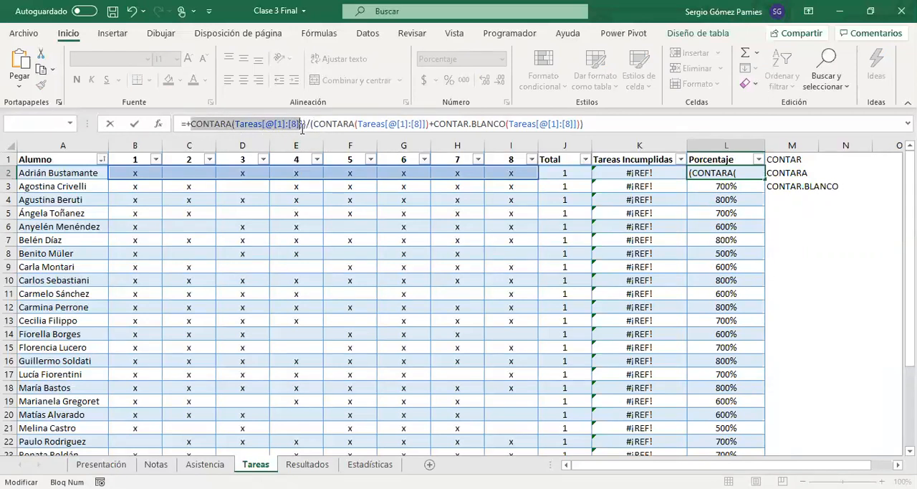
{"action": "left_click_drag", "start_coordinate": [359, 126], "coordinate": [422, 127]}
{"action": "left_click_drag", "start_coordinate": [585, 125], "coordinate": [523, 126]}
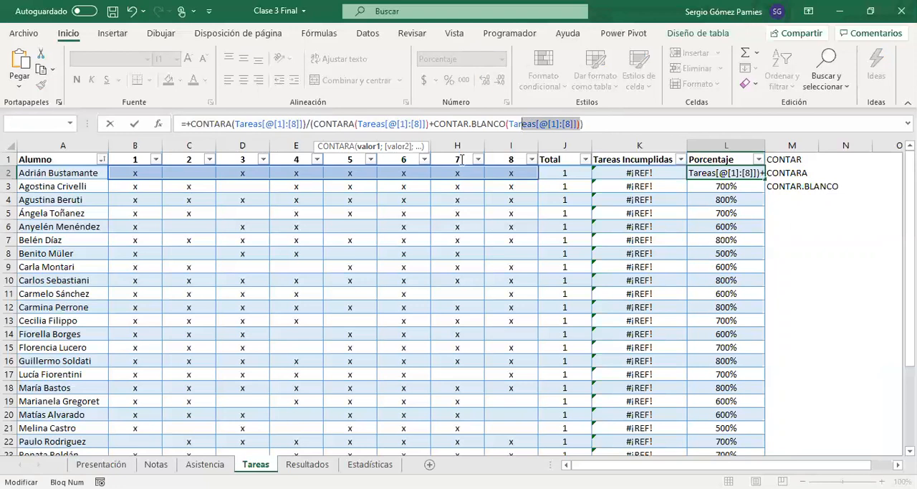
{"action": "key", "text": "ctrl+Return"}
Step: Check the Porcentaje results down column L against the task marks in row 2
{"action": "left_click_drag", "start_coordinate": [725, 173], "coordinate": [723, 307]}
{"action": "left_click_drag", "start_coordinate": [519, 174], "coordinate": [136, 176]}
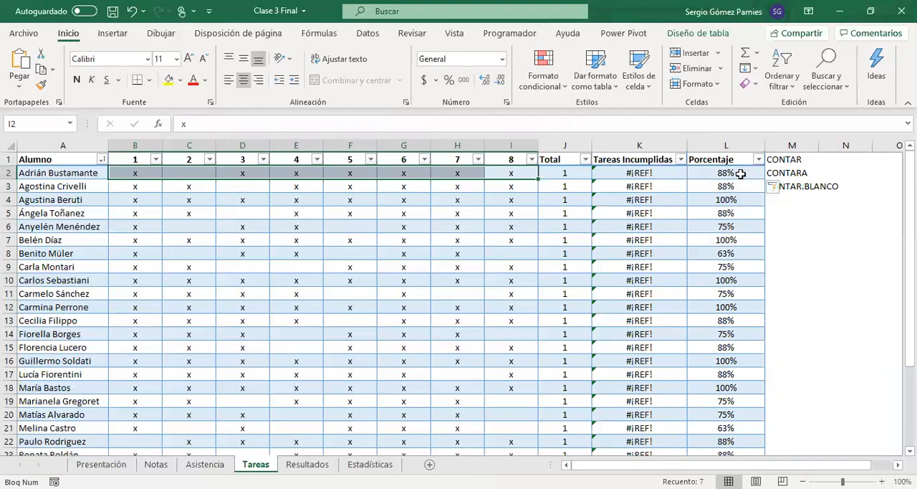
{"action": "left_click", "coordinate": [740, 174]}
{"action": "scroll", "coordinate": [728, 189], "scroll_direction": "down", "scroll_amount": 4}
{"action": "scroll", "coordinate": [733, 321], "scroll_direction": "up", "scroll_amount": 2}
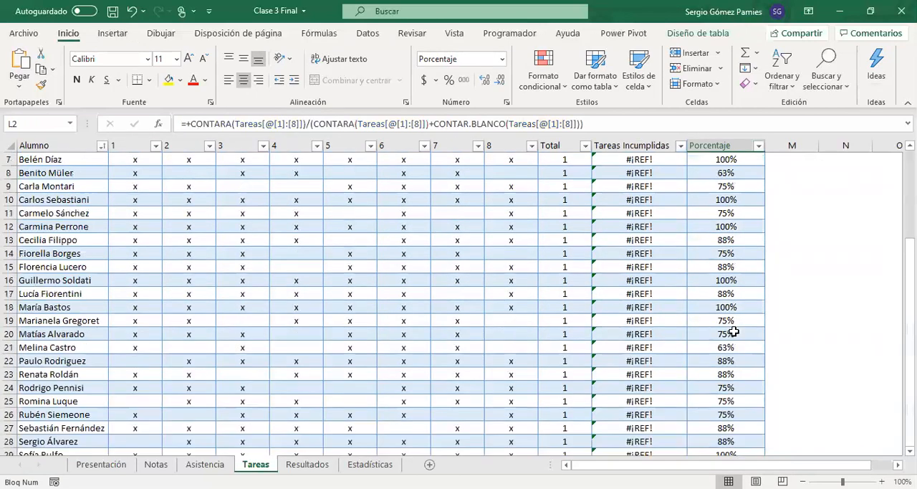
{"action": "scroll", "coordinate": [735, 332], "scroll_direction": "up", "scroll_amount": 2}
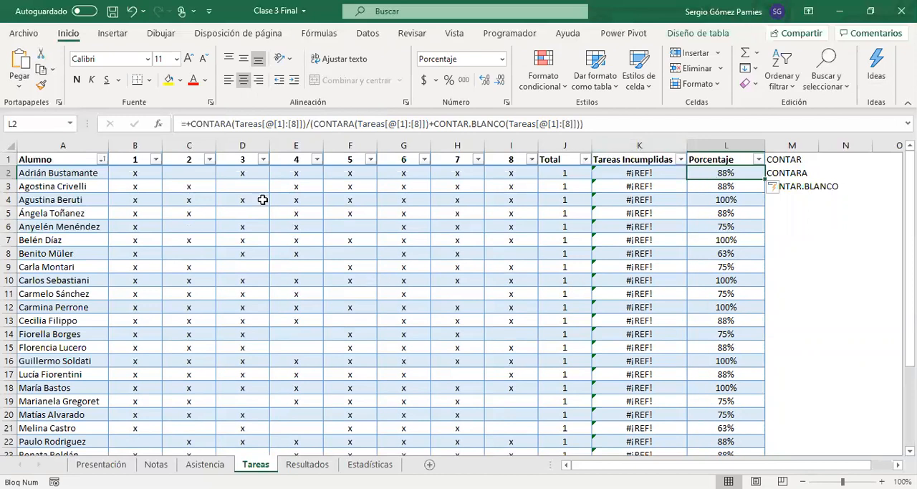
Step: Undo the Porcentaje formula edits and the deletion of the columns for tasks 9 and 10
{"action": "left_click", "coordinate": [129, 12]}
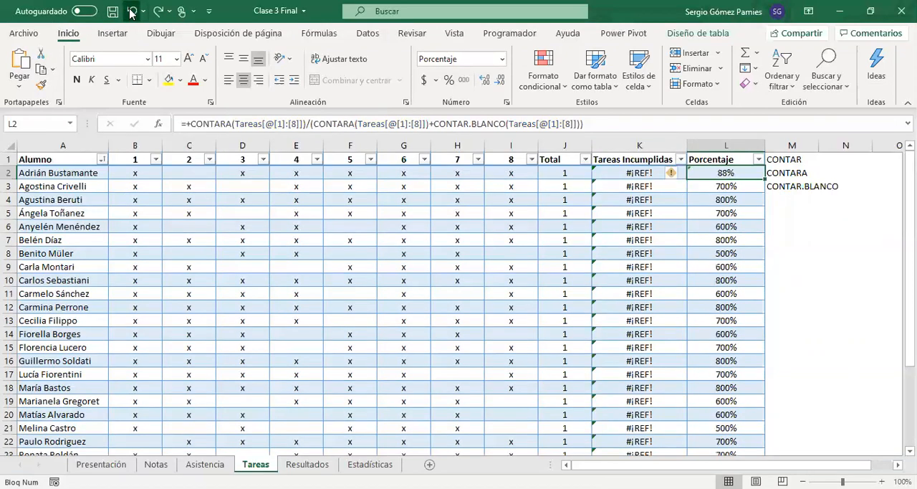
{"action": "left_click", "coordinate": [130, 12]}
{"action": "left_click", "coordinate": [131, 13]}
{"action": "left_click", "coordinate": [130, 12]}
{"action": "left_click", "coordinate": [129, 13]}
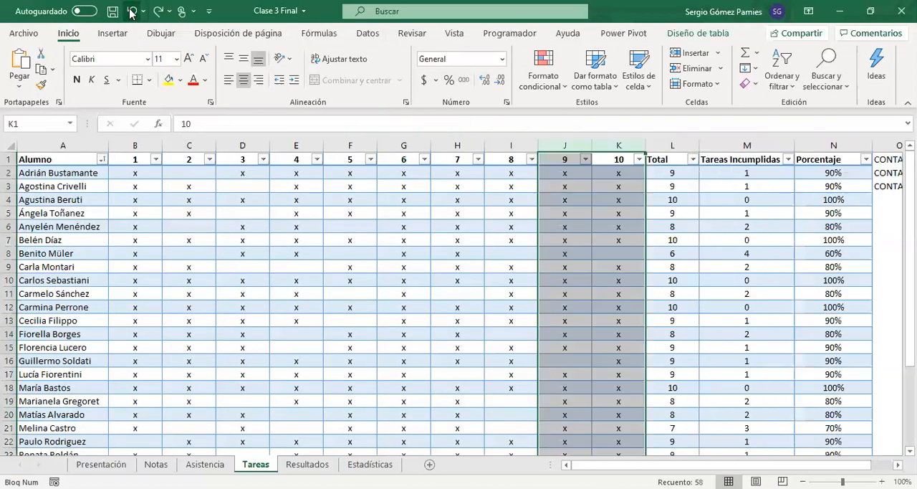
Step: Examine the Porcentaje formula in N2 and the CONTARA formula in the Total column
{"action": "left_click", "coordinate": [523, 195]}
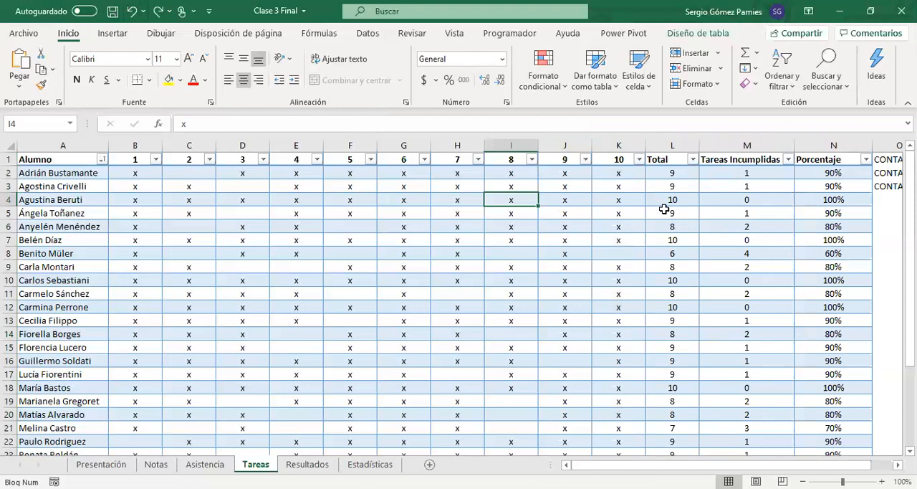
{"action": "left_click", "coordinate": [828, 175]}
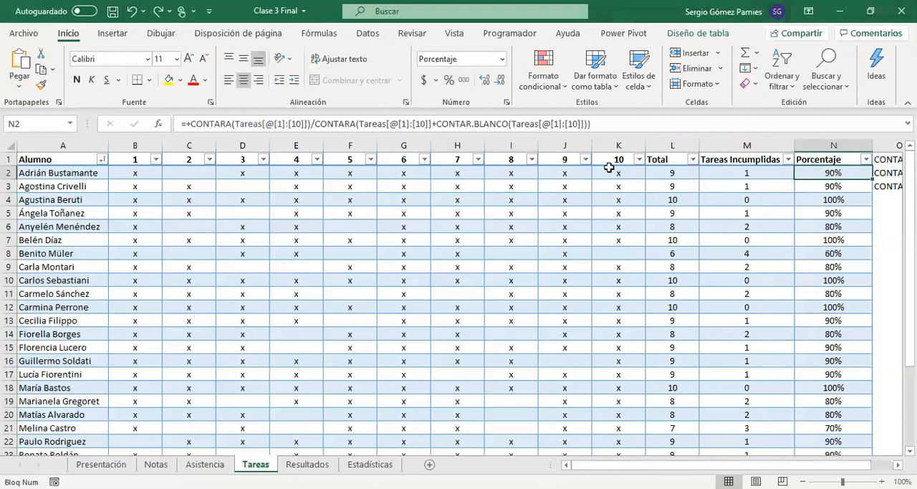
{"action": "left_click", "coordinate": [676, 173]}
{"action": "left_click_drag", "start_coordinate": [674, 173], "coordinate": [667, 398]}
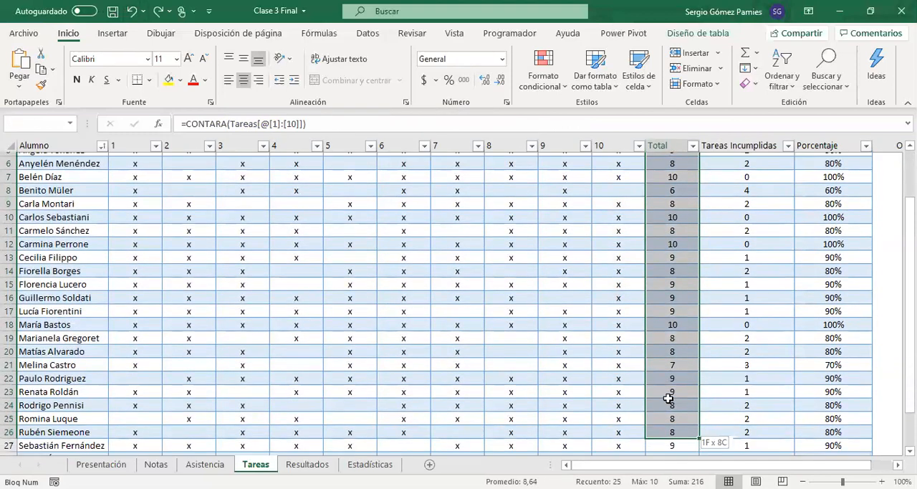
{"action": "scroll", "coordinate": [668, 398], "scroll_direction": "up", "scroll_amount": 4}
Step: Hide the Tareas Incumplidas and Porcentaje columns, M and N
{"action": "left_click", "coordinate": [777, 146]}
{"action": "left_click_drag", "start_coordinate": [792, 159], "coordinate": [807, 145]}
{"action": "right_click", "coordinate": [807, 146]}
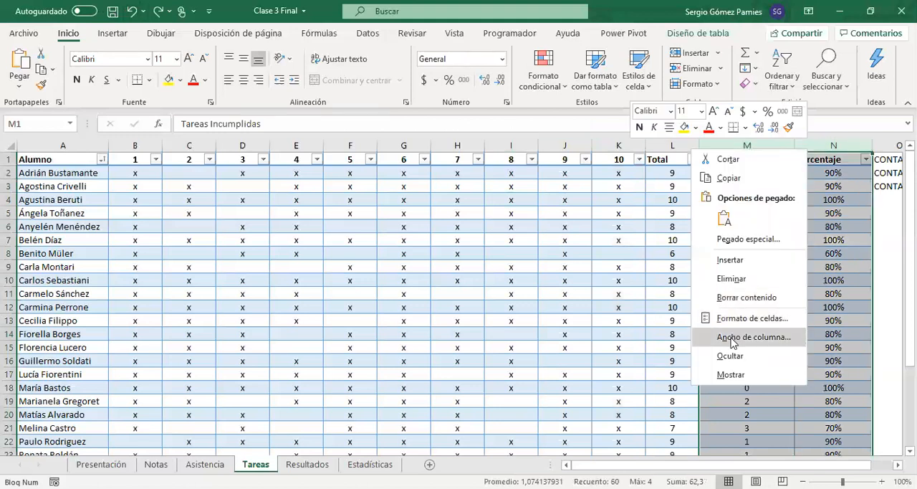
{"action": "left_click", "coordinate": [731, 356]}
Step: Review the function names CONTAR, CONTARA and CONTAR.BLANCO in P1:P3 and open the Resultados sheet
{"action": "left_click_drag", "start_coordinate": [745, 161], "coordinate": [780, 190]}
{"action": "left_click_drag", "start_coordinate": [758, 231], "coordinate": [764, 237]}
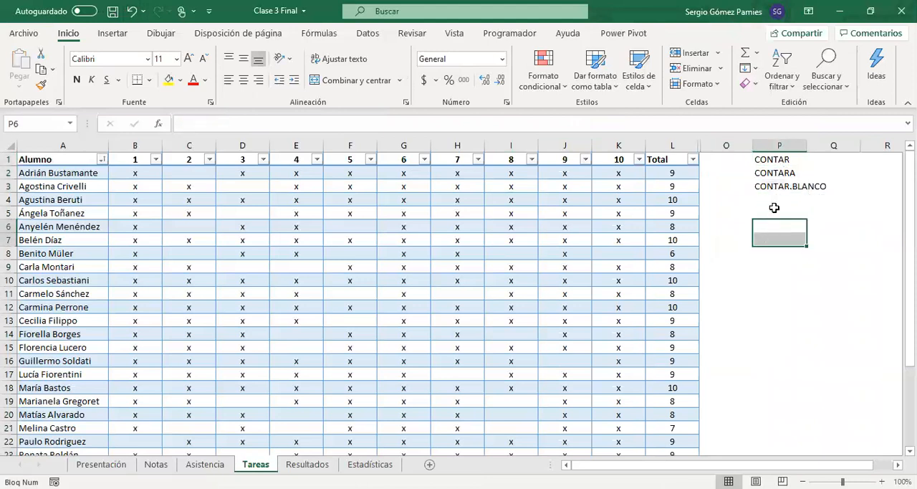
{"action": "left_click", "coordinate": [779, 159]}
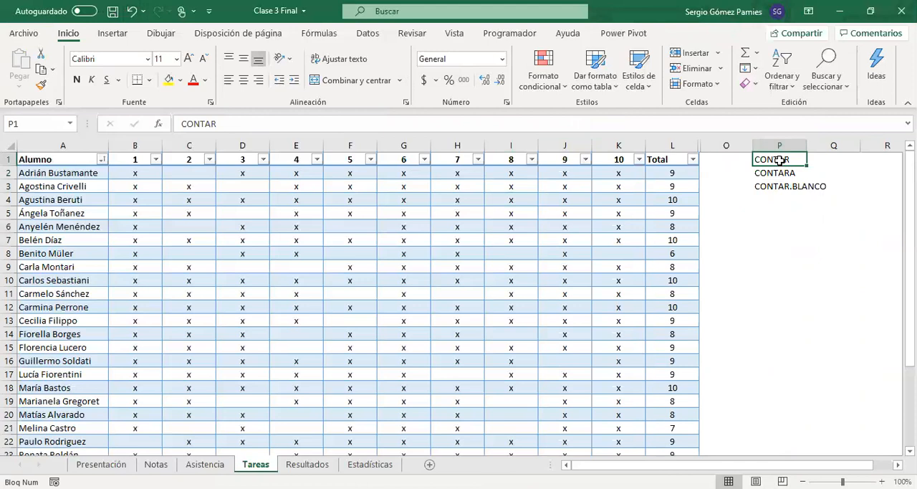
{"action": "left_click", "coordinate": [768, 177]}
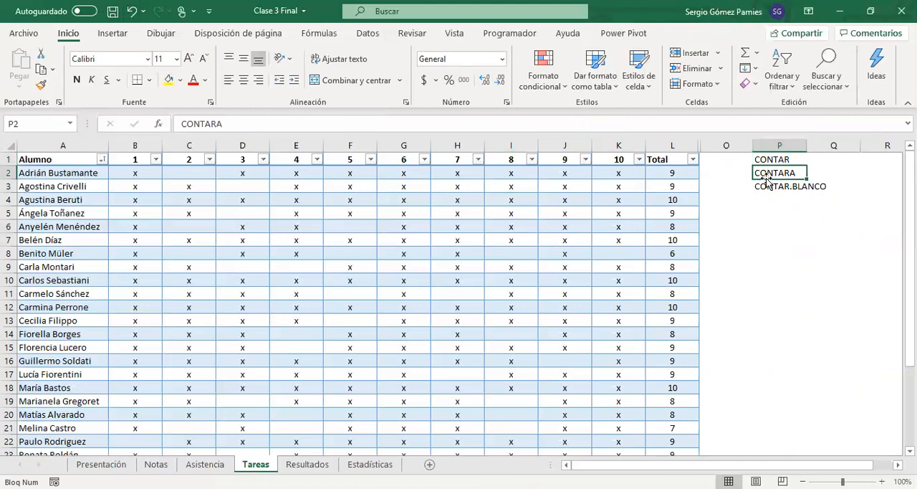
{"action": "left_click", "coordinate": [765, 187]}
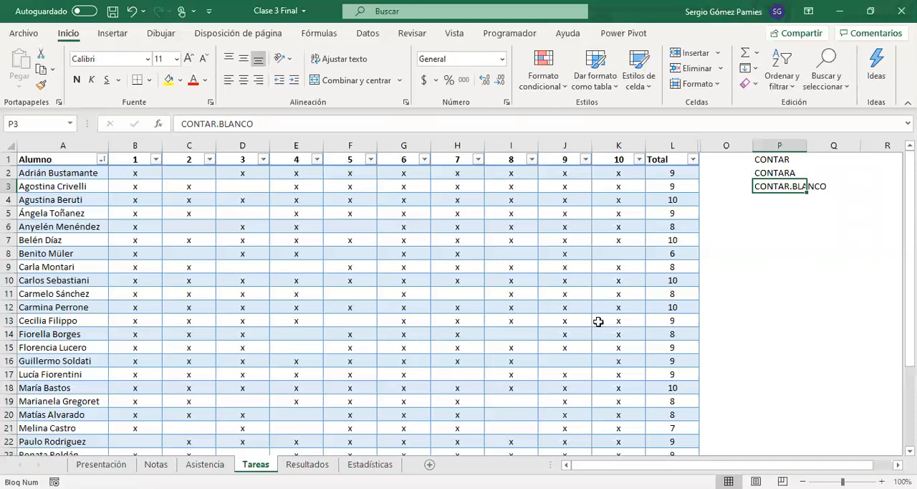
{"action": "left_click", "coordinate": [308, 465]}
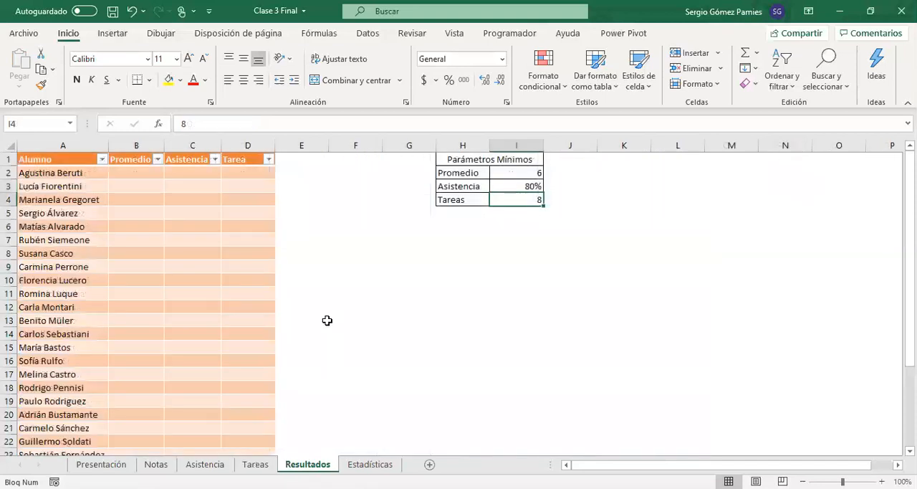
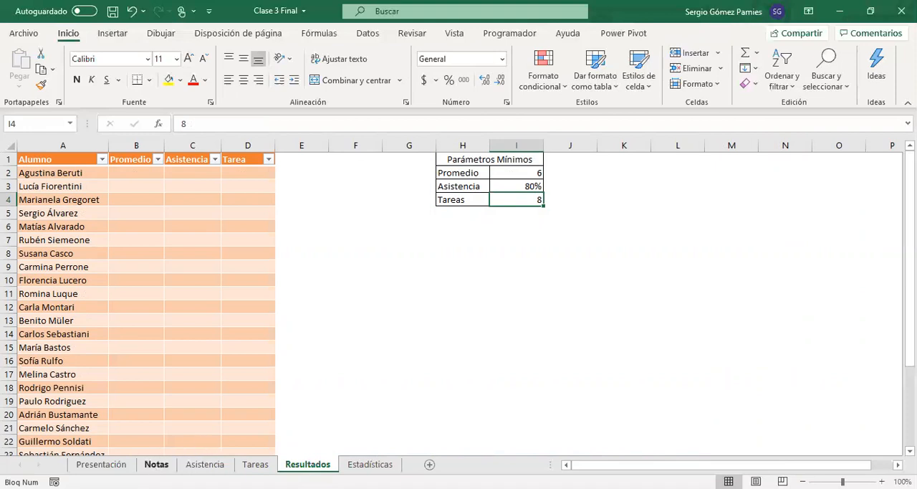
Step: Compare the order of the student names in column A across the Resultados, Tareas, Asistencia and Notas sheets
{"action": "left_click", "coordinate": [127, 172]}
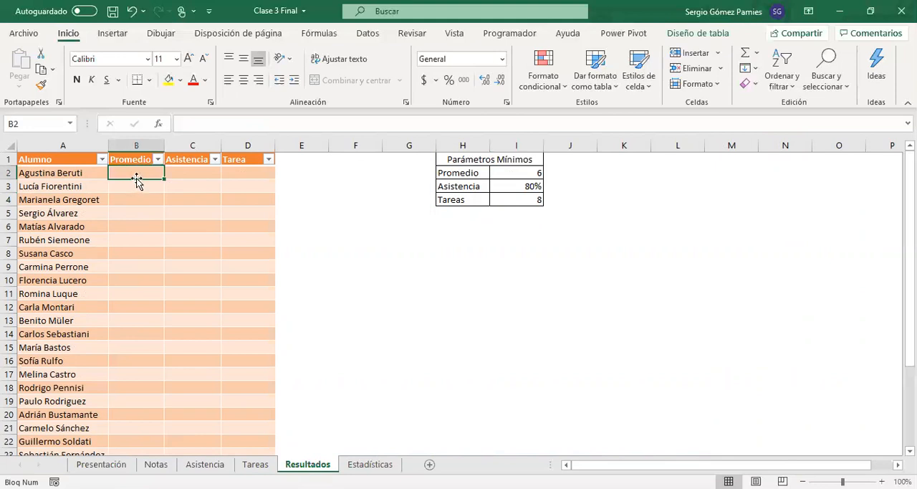
{"action": "left_click_drag", "start_coordinate": [50, 174], "coordinate": [43, 399]}
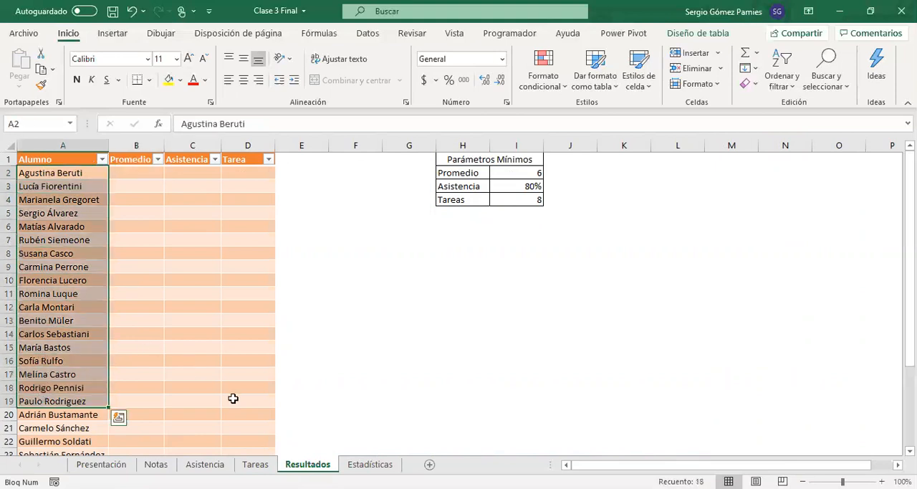
{"action": "left_click", "coordinate": [255, 465]}
{"action": "left_click_drag", "start_coordinate": [43, 174], "coordinate": [45, 336]}
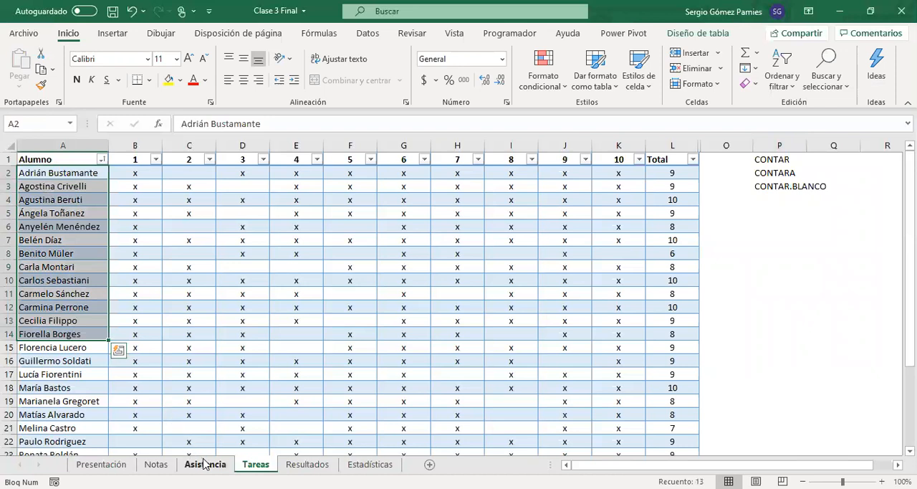
{"action": "left_click", "coordinate": [204, 465]}
{"action": "left_click_drag", "start_coordinate": [52, 173], "coordinate": [92, 389]}
{"action": "left_click", "coordinate": [155, 464]}
{"action": "left_click_drag", "start_coordinate": [54, 186], "coordinate": [16, 360]}
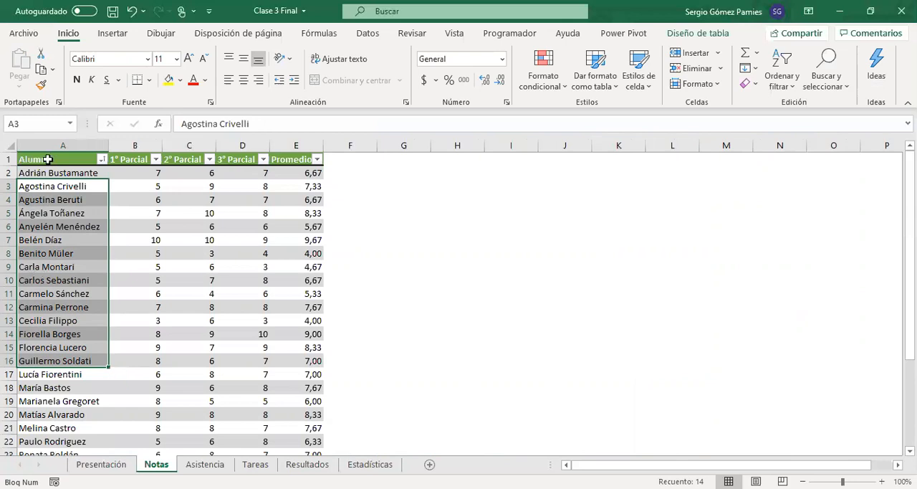
Step: Sort the Alumno column from A to Z in the Notas and Tareas tables, checking the order in Asistencia in between
{"action": "left_click", "coordinate": [102, 159]}
{"action": "left_click", "coordinate": [51, 175]}
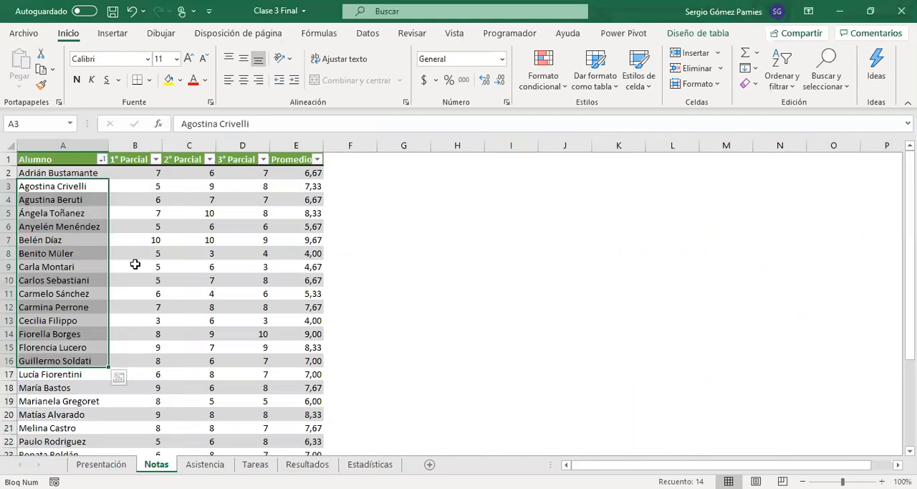
{"action": "left_click", "coordinate": [205, 464]}
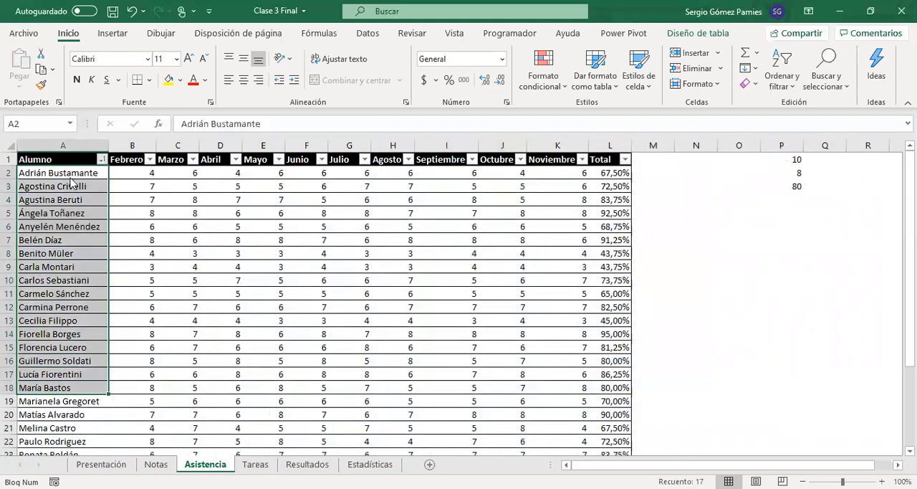
{"action": "left_click", "coordinate": [257, 465]}
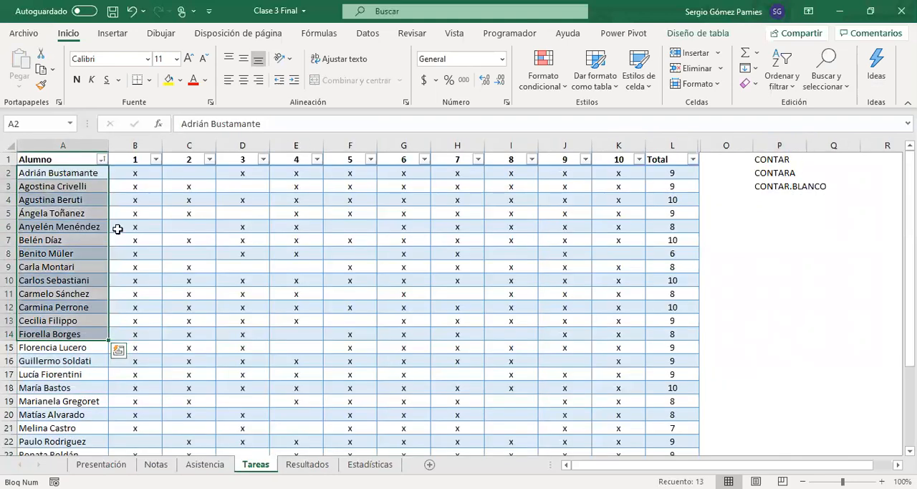
{"action": "left_click", "coordinate": [98, 159]}
{"action": "left_click", "coordinate": [52, 174]}
Step: Sort the Resultados table by Alumno from A to Z and review the ordered names
{"action": "left_click", "coordinate": [307, 465]}
{"action": "left_click_drag", "start_coordinate": [41, 227], "coordinate": [78, 320]}
{"action": "left_click", "coordinate": [101, 160]}
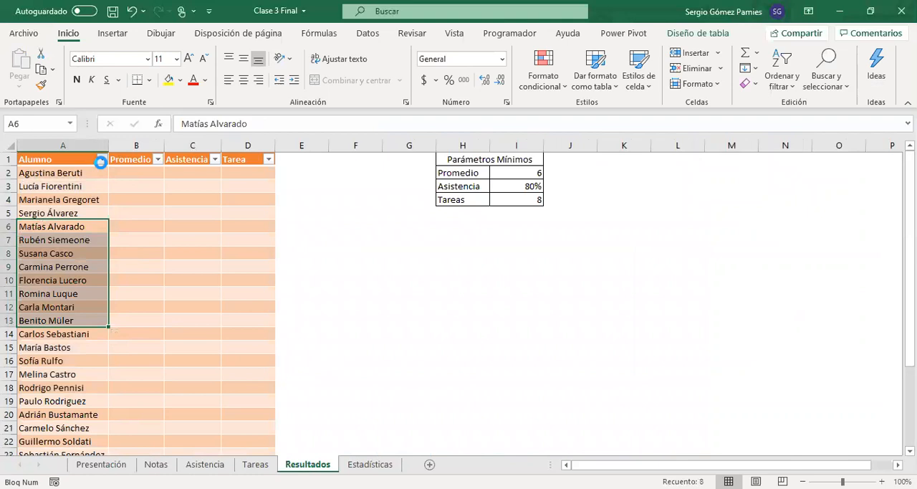
{"action": "left_click", "coordinate": [82, 176]}
{"action": "left_click_drag", "start_coordinate": [43, 173], "coordinate": [58, 438]}
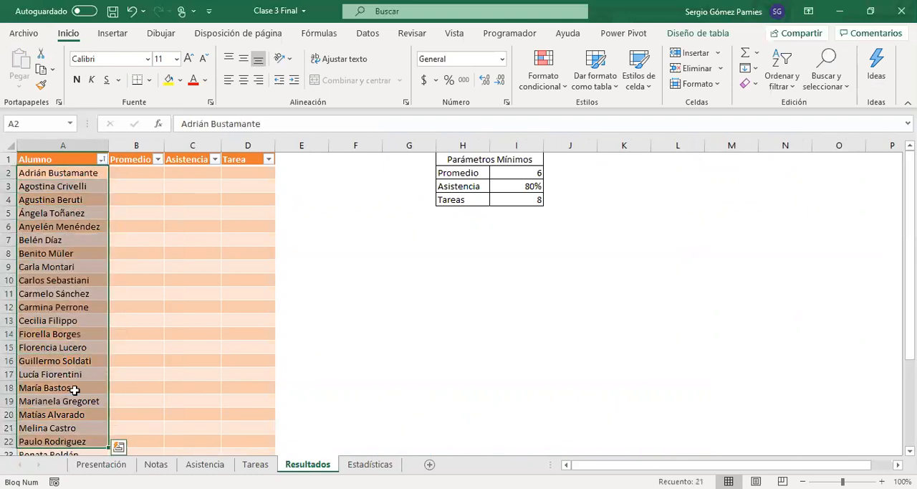
{"action": "scroll", "coordinate": [69, 322], "scroll_direction": "down", "scroll_amount": 4}
{"action": "scroll", "coordinate": [63, 344], "scroll_direction": "up", "scroll_amount": 5}
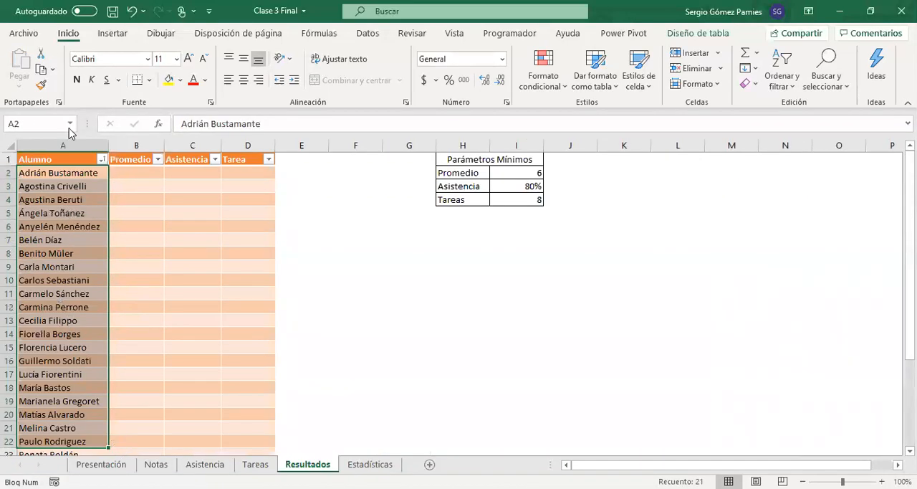
{"action": "left_click_drag", "start_coordinate": [66, 173], "coordinate": [66, 307]}
Step: Rename the table on the Resultados sheet as Resultados
{"action": "left_click", "coordinate": [140, 243]}
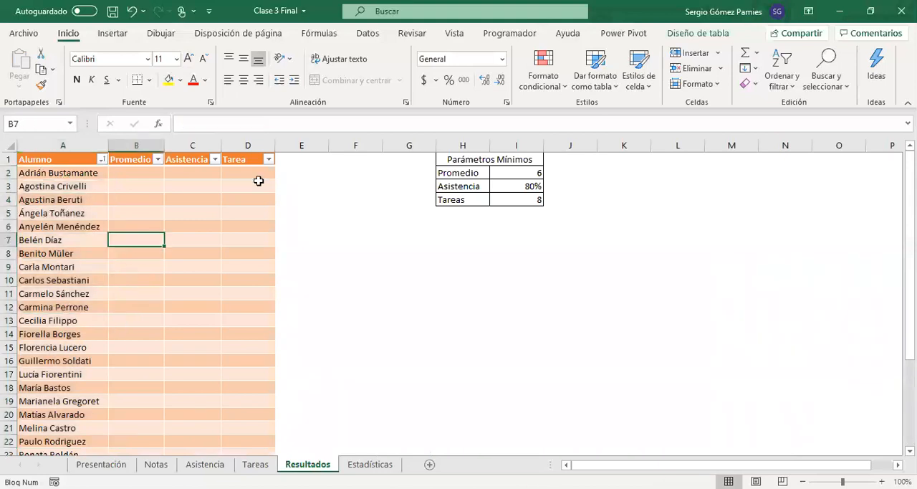
{"action": "left_click", "coordinate": [697, 33]}
{"action": "left_click", "coordinate": [32, 69]}
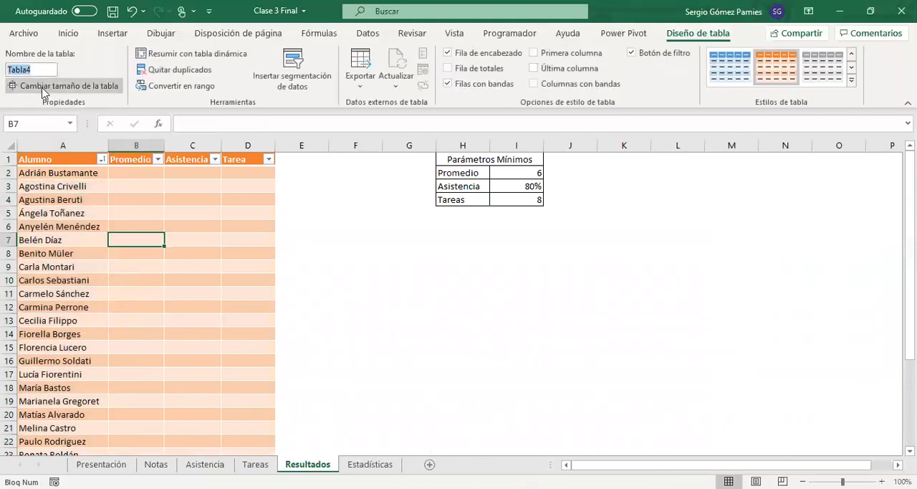
{"action": "type", "text": "Resultados"}
{"action": "key", "text": "Return"}
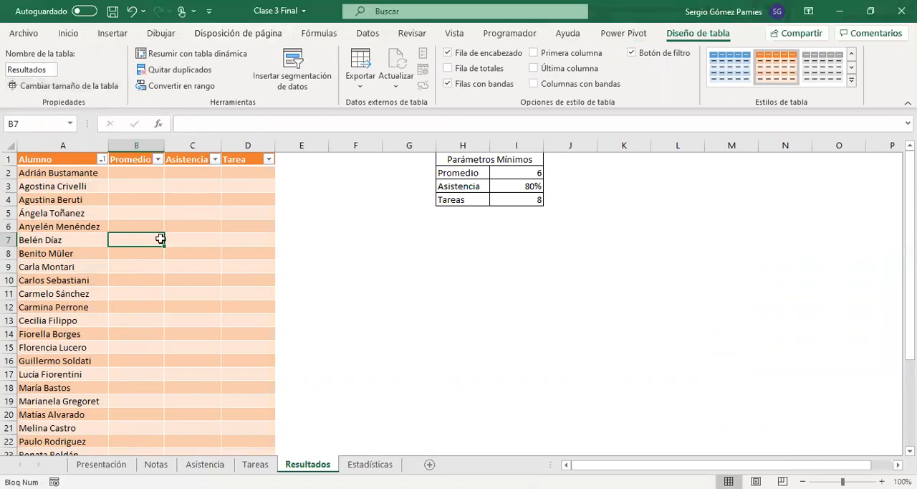
{"action": "left_click_drag", "start_coordinate": [152, 179], "coordinate": [156, 343]}
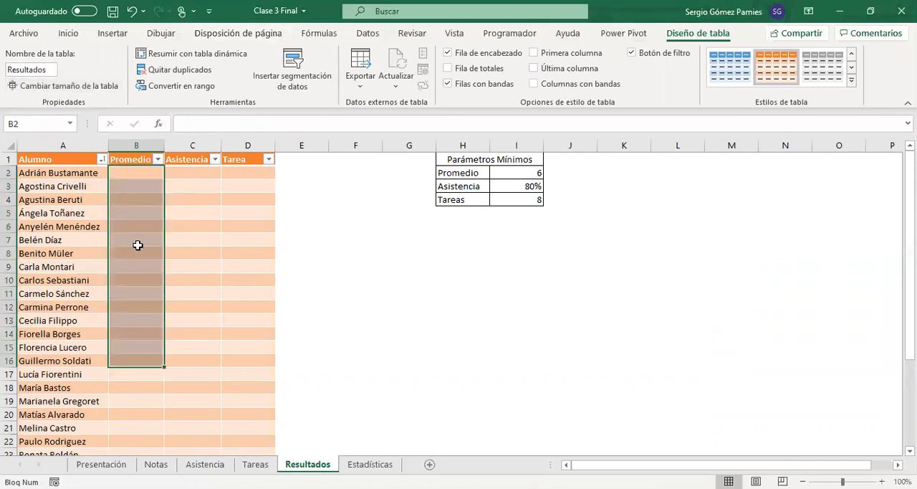
{"action": "left_click", "coordinate": [135, 175]}
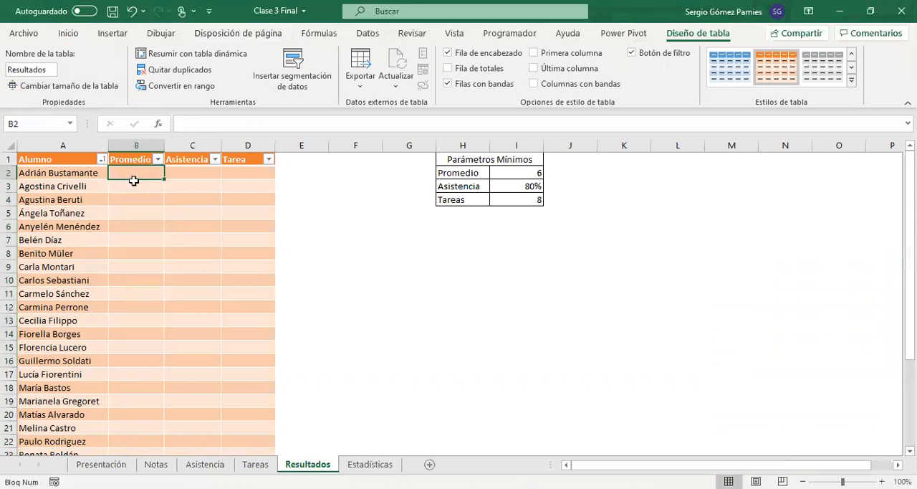
{"action": "type", "text": "="}
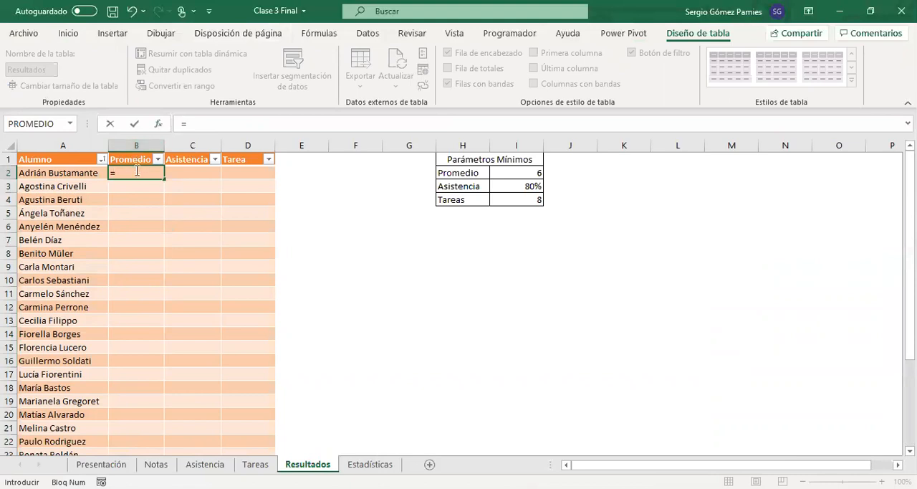
{"action": "left_click", "coordinate": [156, 464]}
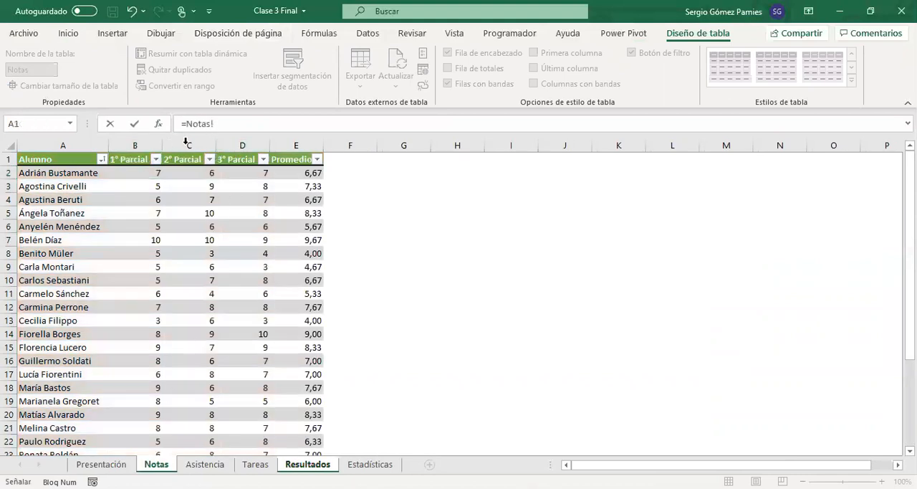
{"action": "left_click", "coordinate": [285, 173]}
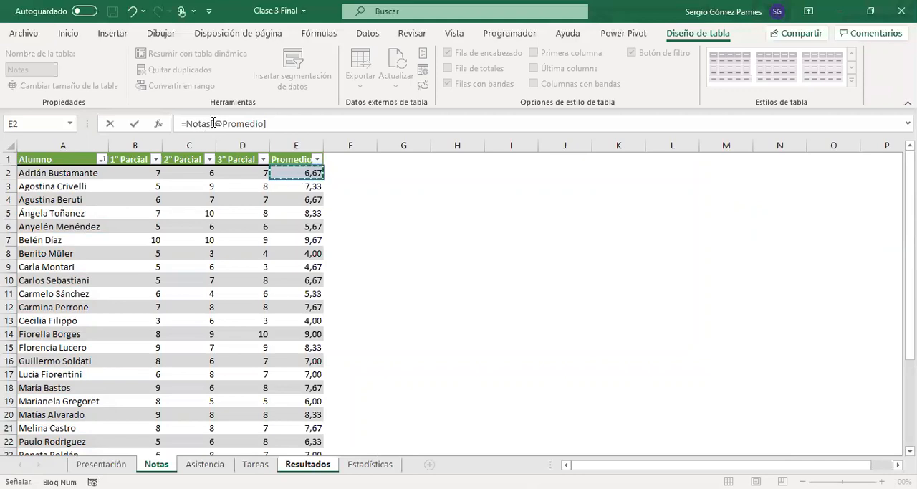
{"action": "key", "text": "Return"}
{"action": "left_click_drag", "start_coordinate": [144, 174], "coordinate": [136, 387]}
{"action": "scroll", "coordinate": [144, 337], "scroll_direction": "down", "scroll_amount": 5}
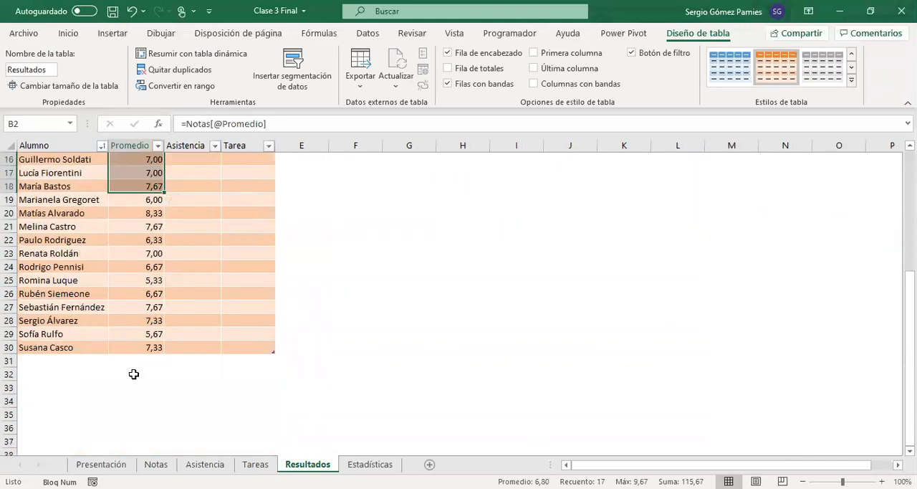
{"action": "scroll", "coordinate": [135, 373], "scroll_direction": "up", "scroll_amount": 5}
{"action": "left_click", "coordinate": [182, 174]}
{"action": "type", "text": "="}
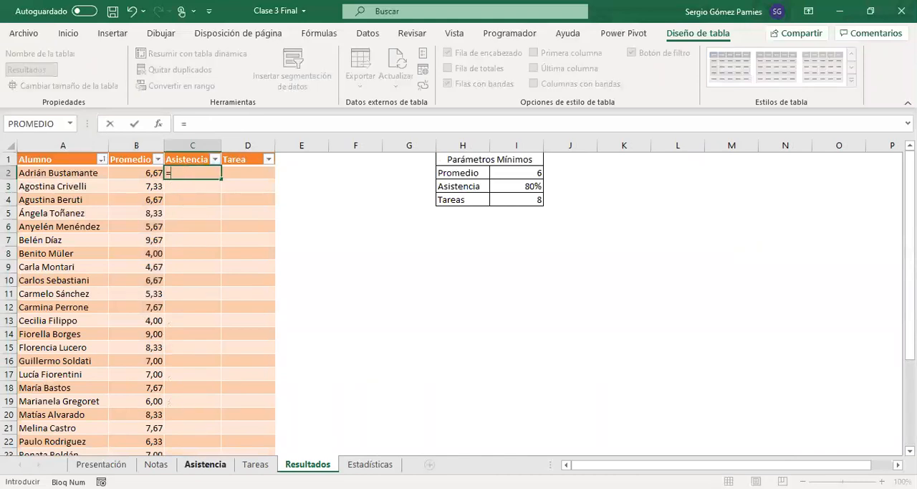
{"action": "left_click", "coordinate": [205, 464]}
{"action": "left_click", "coordinate": [608, 173]}
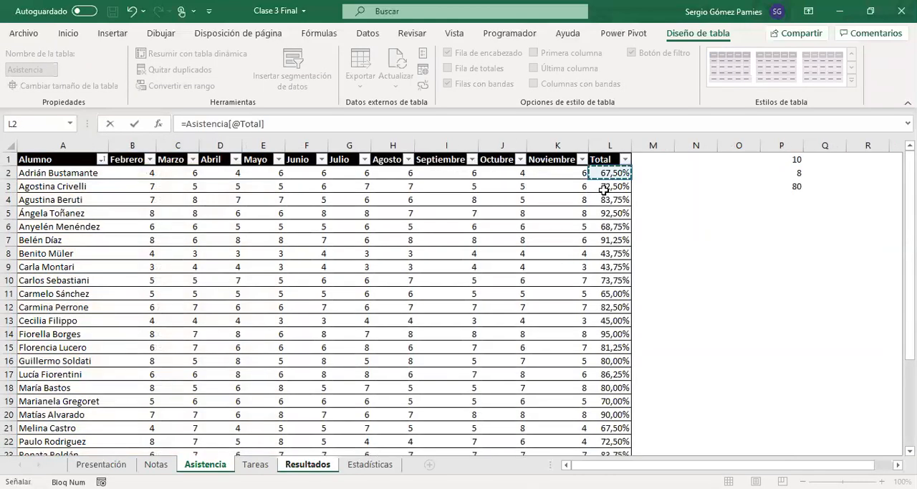
{"action": "key", "text": "Return"}
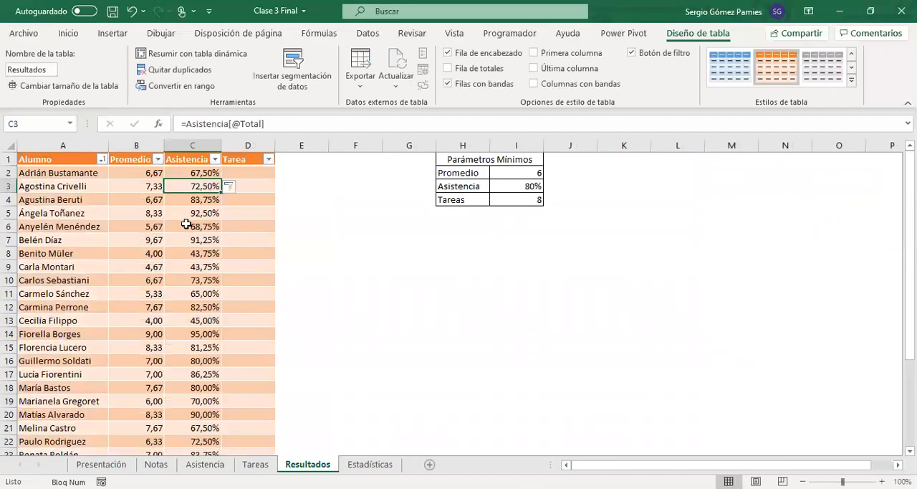
{"action": "scroll", "coordinate": [191, 222], "scroll_direction": "down", "scroll_amount": 5}
{"action": "left_click", "coordinate": [193, 320]}
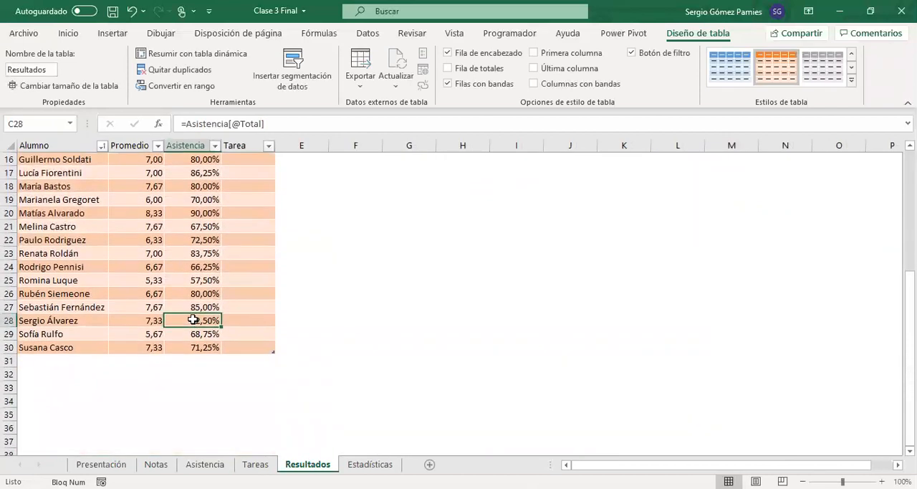
{"action": "scroll", "coordinate": [188, 362], "scroll_direction": "up", "scroll_amount": 5}
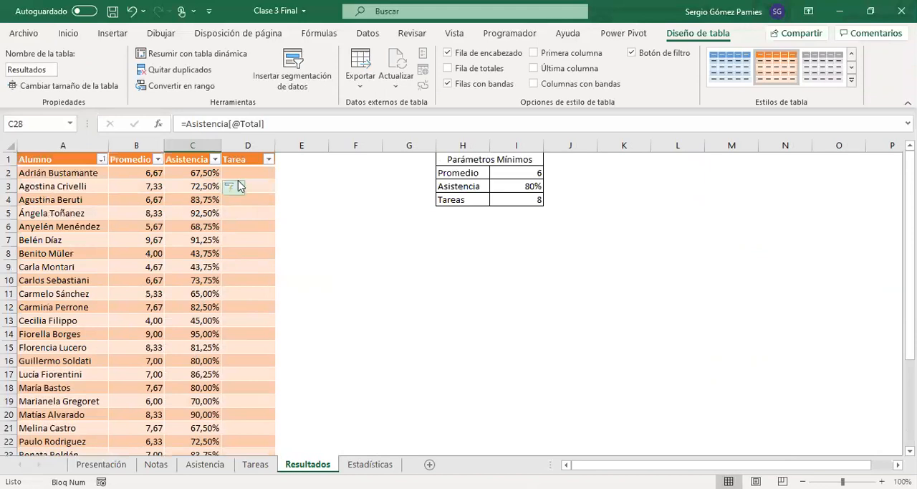
{"action": "left_click", "coordinate": [243, 172]}
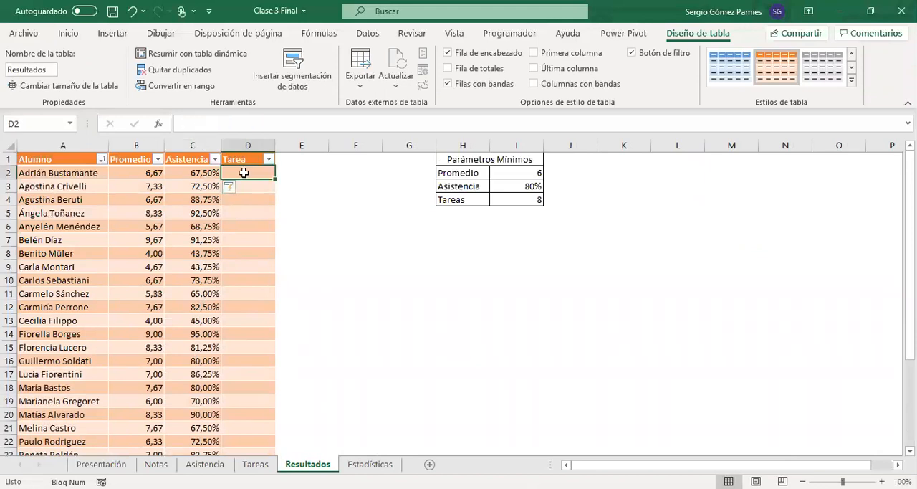
{"action": "type", "text": "="}
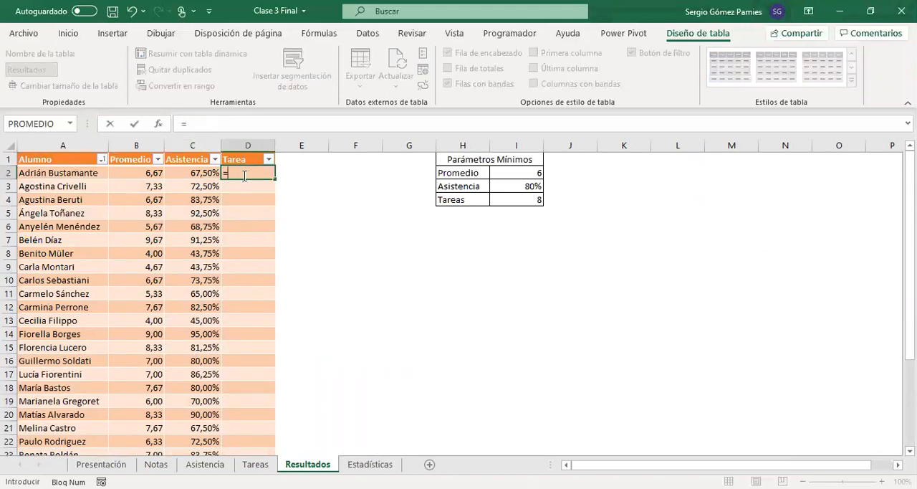
{"action": "left_click", "coordinate": [255, 464]}
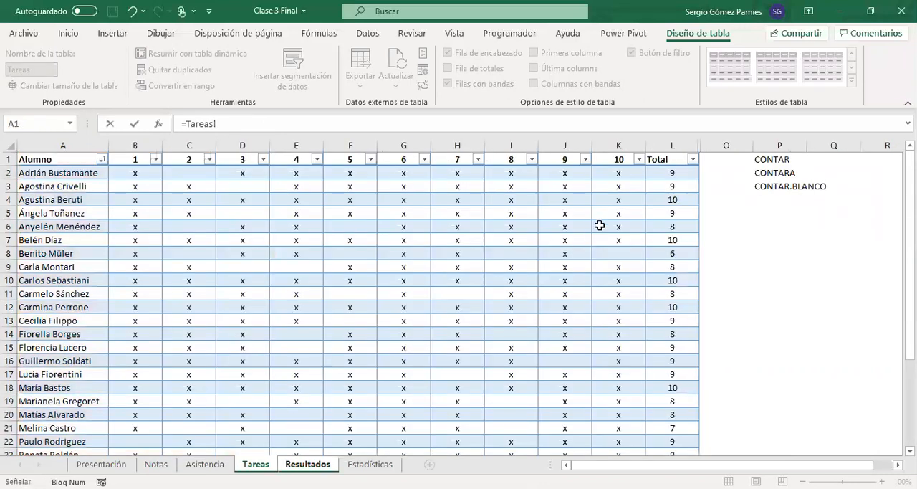
{"action": "left_click", "coordinate": [663, 173]}
{"action": "key", "text": "Return"}
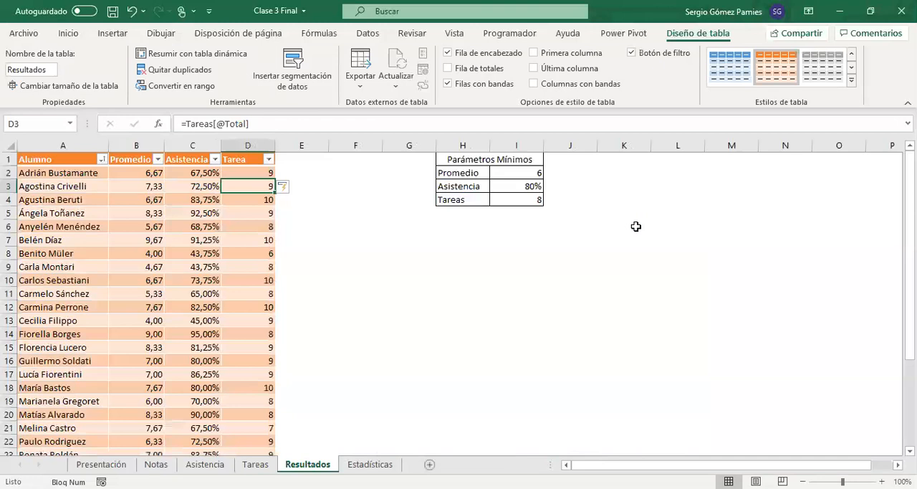
{"action": "left_click", "coordinate": [237, 283]}
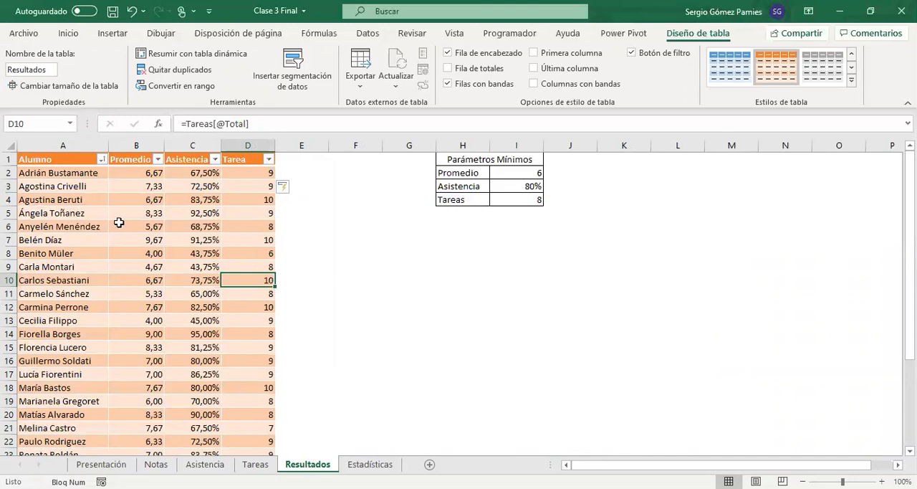
Step: Try sorting the Resultados table by Promedio from highest to lowest and compare the names with their averages
{"action": "left_click_drag", "start_coordinate": [136, 176], "coordinate": [248, 348]}
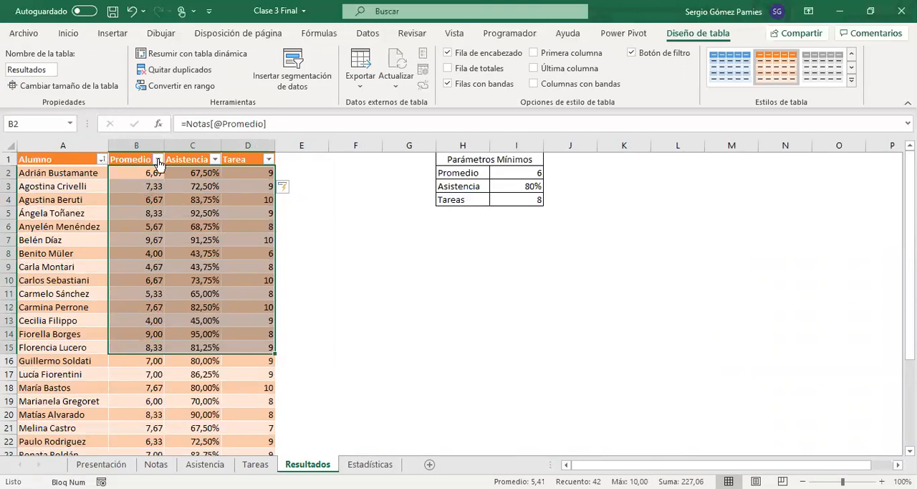
{"action": "left_click", "coordinate": [158, 159]}
{"action": "left_click", "coordinate": [143, 195]}
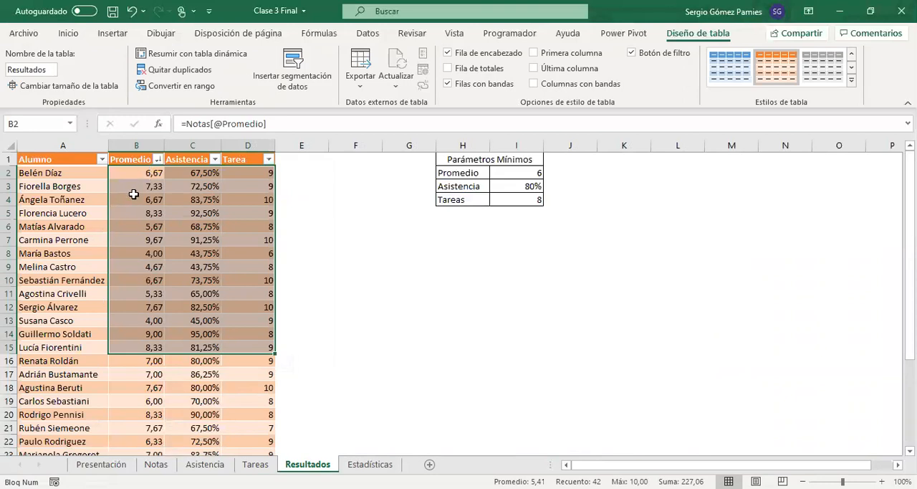
{"action": "left_click_drag", "start_coordinate": [54, 171], "coordinate": [51, 349]}
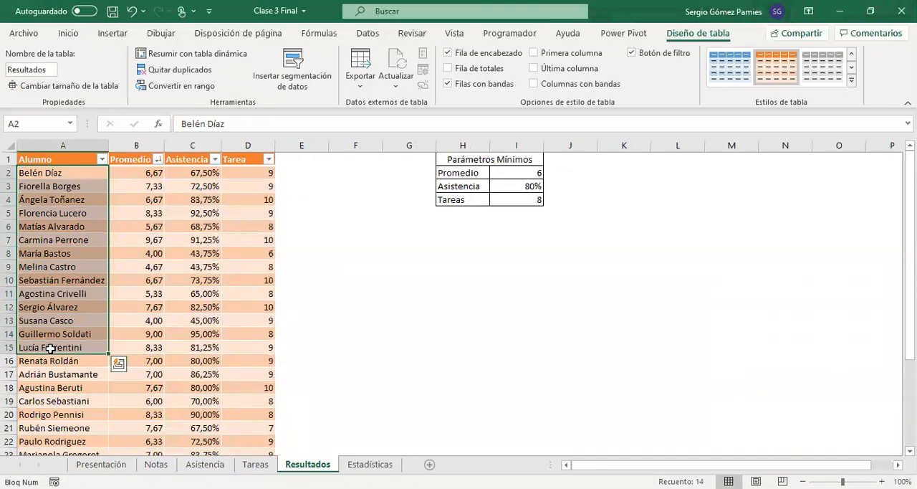
{"action": "left_click_drag", "start_coordinate": [153, 175], "coordinate": [150, 321]}
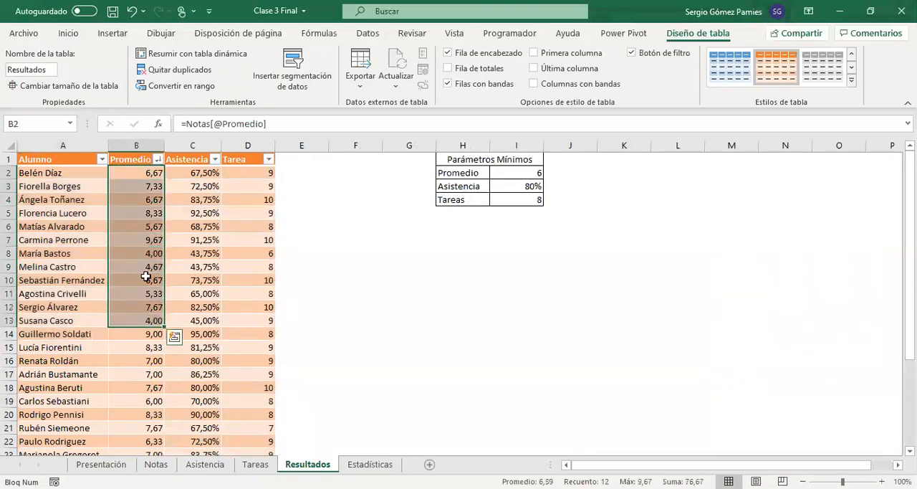
{"action": "scroll", "coordinate": [151, 287], "scroll_direction": "down", "scroll_amount": 4}
{"action": "scroll", "coordinate": [155, 318], "scroll_direction": "up", "scroll_amount": 4}
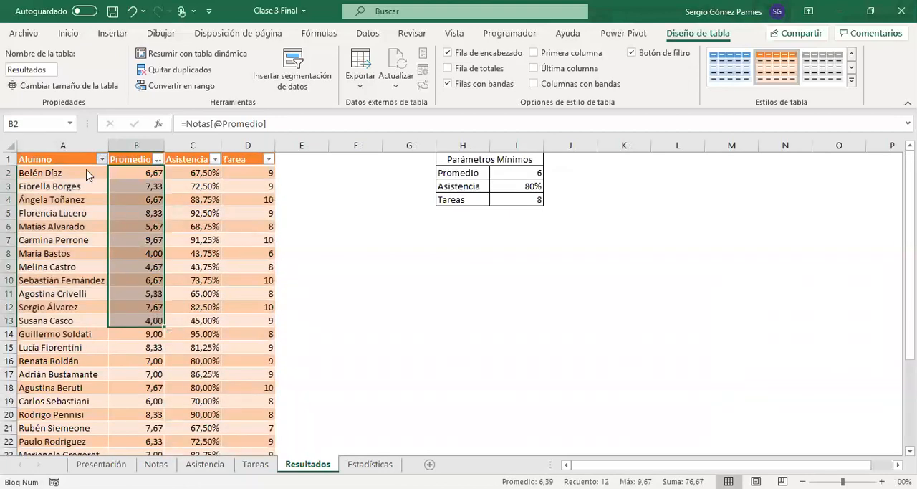
Step: Replace the formulas in the Promedio, Asistencia and Tarea columns with their values by copying and pasting them in place as Valores
{"action": "left_click_drag", "start_coordinate": [125, 173], "coordinate": [247, 435]}
{"action": "key", "text": "ctrl+c"}
{"action": "scroll", "coordinate": [215, 373], "scroll_direction": "up", "scroll_amount": 3}
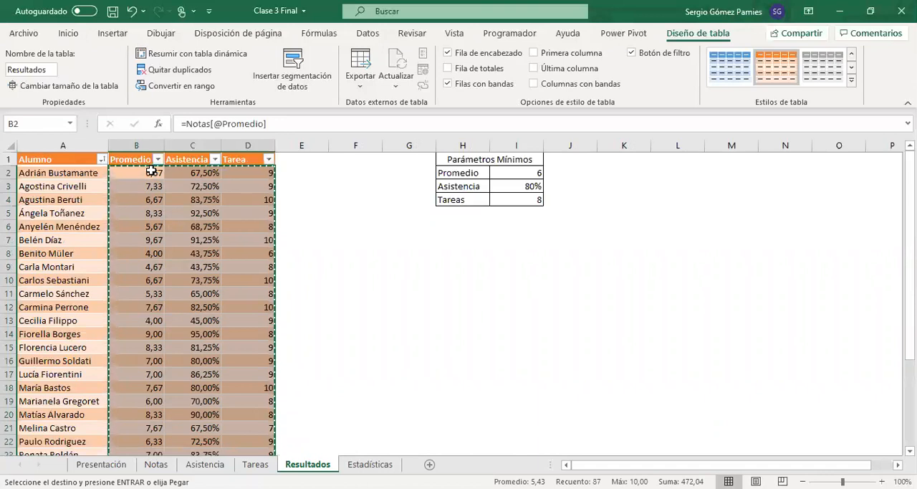
{"action": "right_click", "coordinate": [207, 144]}
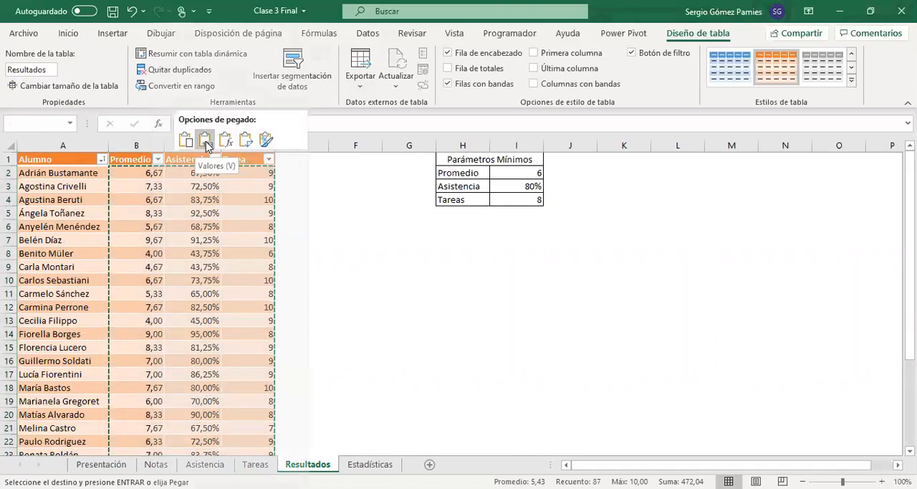
{"action": "left_click", "coordinate": [205, 141]}
Step: Check the pasted values in Resultados and compare the row 11 student's average with the Promedio column on the Notas sheet
{"action": "left_click_drag", "start_coordinate": [75, 172], "coordinate": [250, 173]}
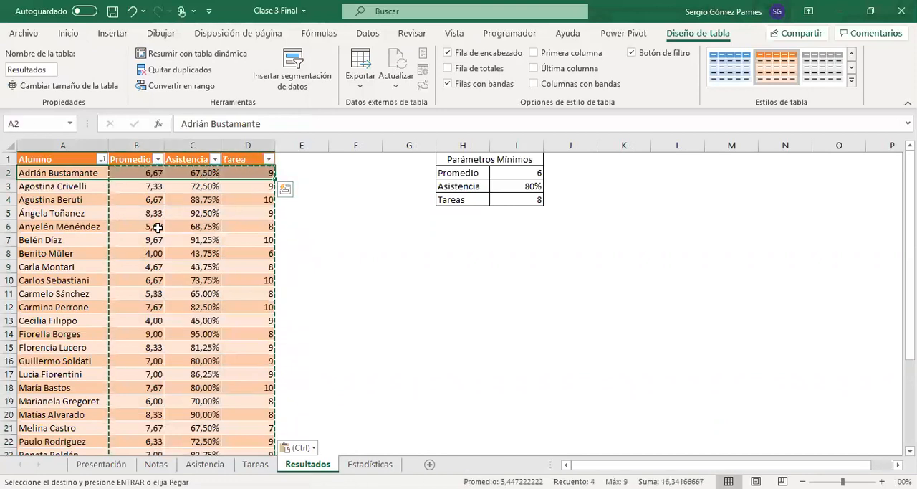
{"action": "left_click", "coordinate": [126, 172]}
{"action": "scroll", "coordinate": [129, 296], "scroll_direction": "down", "scroll_amount": 1}
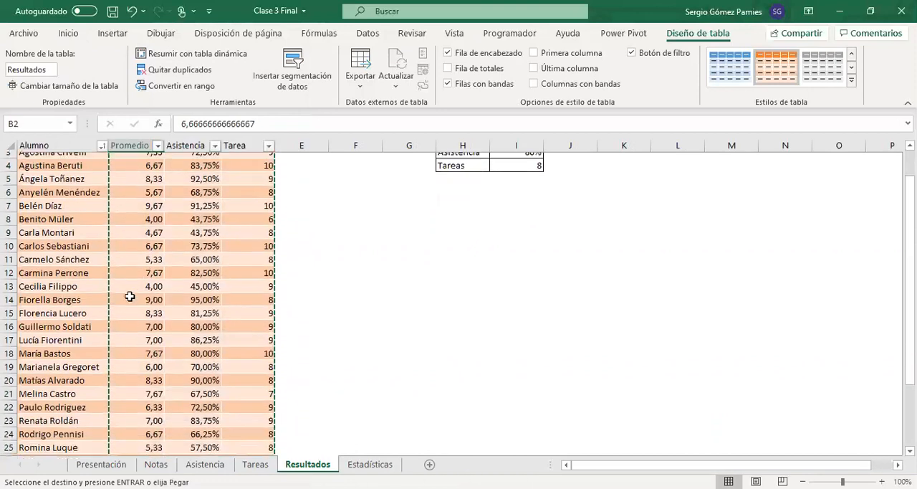
{"action": "left_click", "coordinate": [68, 247]}
{"action": "left_click_drag", "start_coordinate": [68, 250], "coordinate": [250, 252]}
{"action": "left_click", "coordinate": [143, 253]}
{"action": "left_click", "coordinate": [156, 463]}
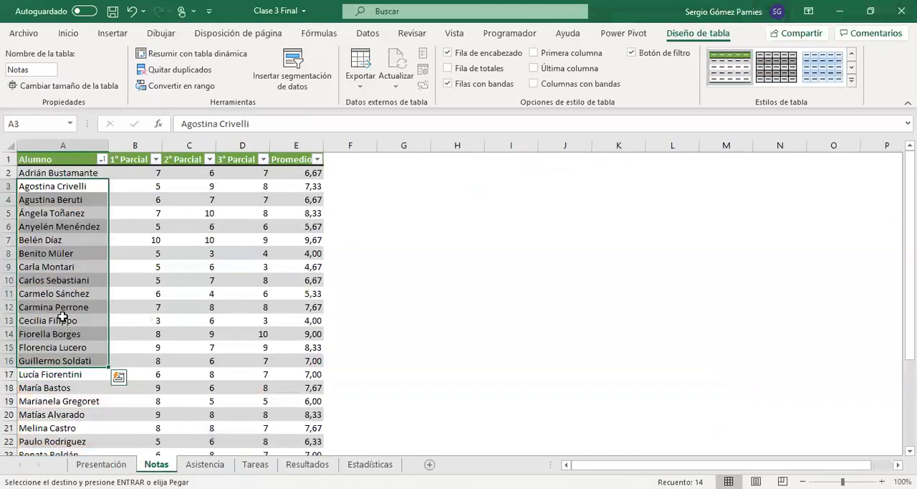
{"action": "left_click_drag", "start_coordinate": [57, 294], "coordinate": [139, 292]}
{"action": "left_click", "coordinate": [139, 292]}
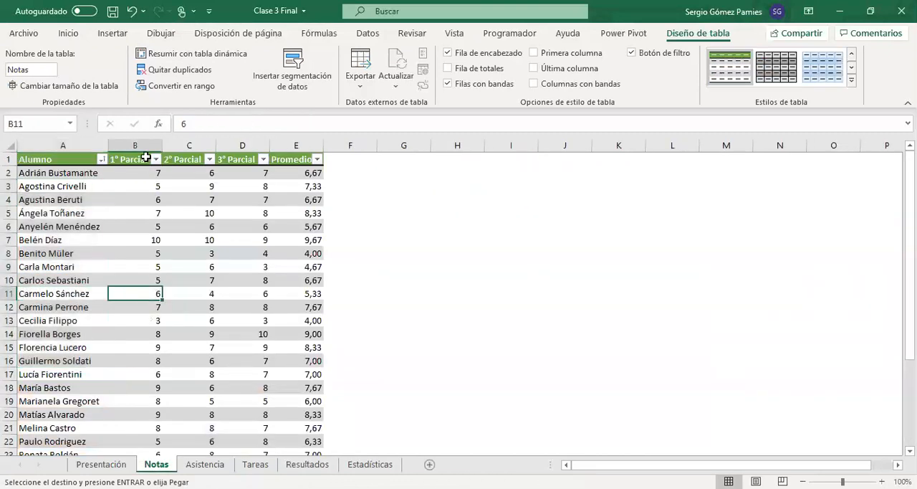
{"action": "left_click", "coordinate": [313, 294]}
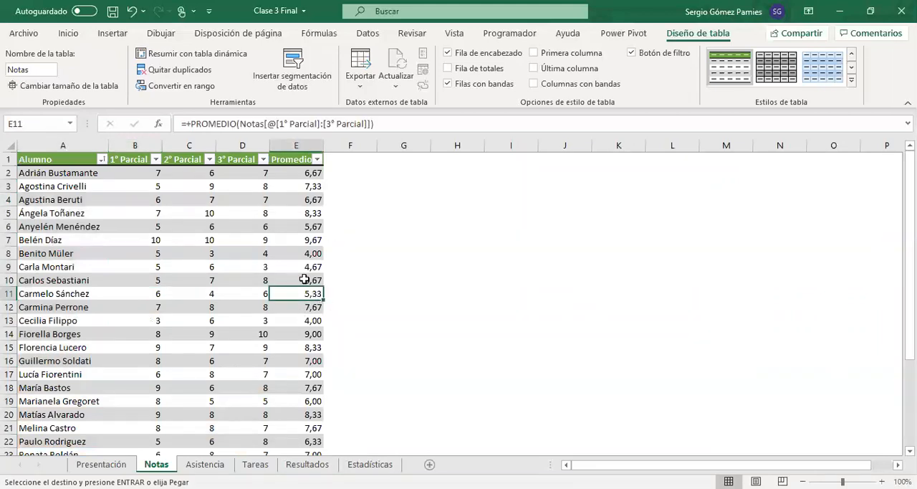
Step: Compare the row 11 student's Total on the Asistencia sheet with the pasted attendance value in Resultados
{"action": "left_click", "coordinate": [222, 464]}
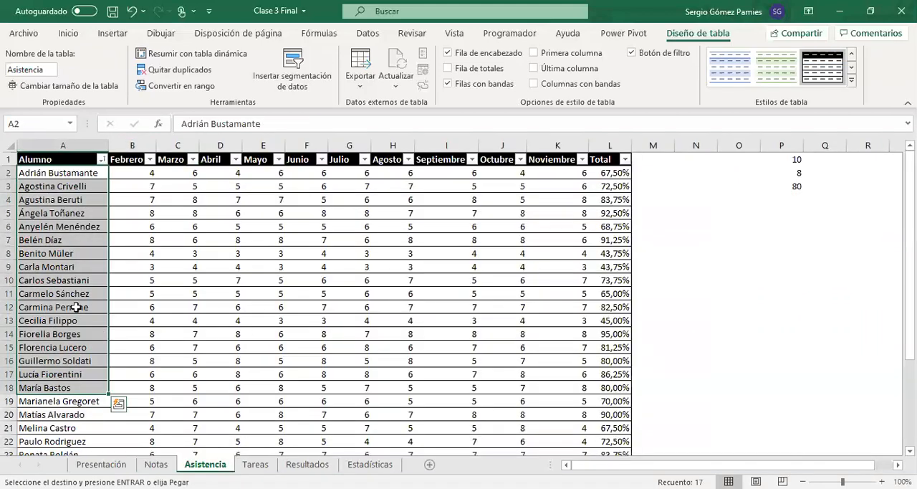
{"action": "left_click_drag", "start_coordinate": [63, 292], "coordinate": [606, 294]}
{"action": "left_click", "coordinate": [606, 294]}
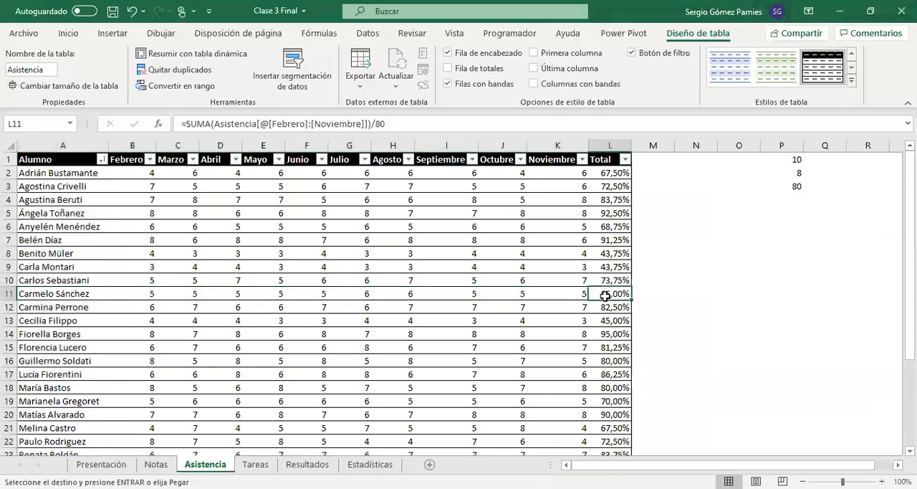
{"action": "left_click", "coordinate": [307, 464]}
{"action": "left_click", "coordinate": [192, 252]}
{"action": "key", "text": "ctrl+v"}
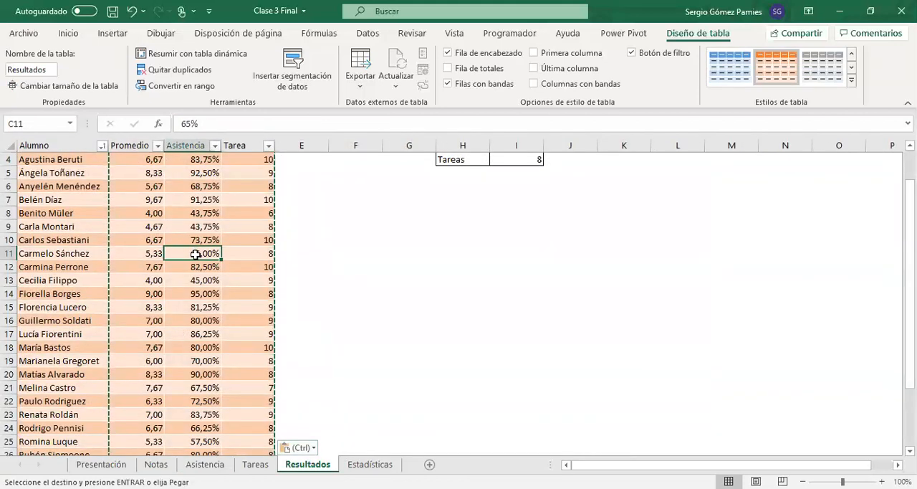
{"action": "scroll", "coordinate": [188, 241], "scroll_direction": "up", "scroll_amount": 1}
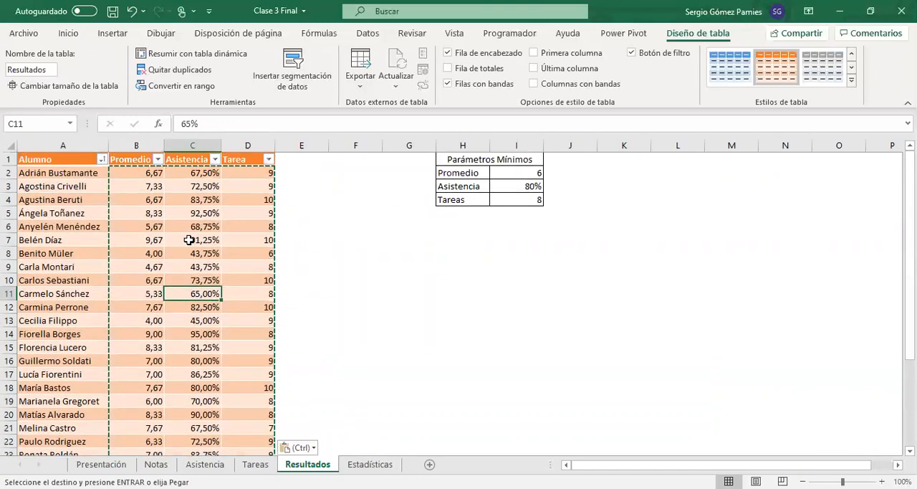
{"action": "left_click", "coordinate": [170, 202]}
{"action": "left_click_drag", "start_coordinate": [153, 175], "coordinate": [265, 171]}
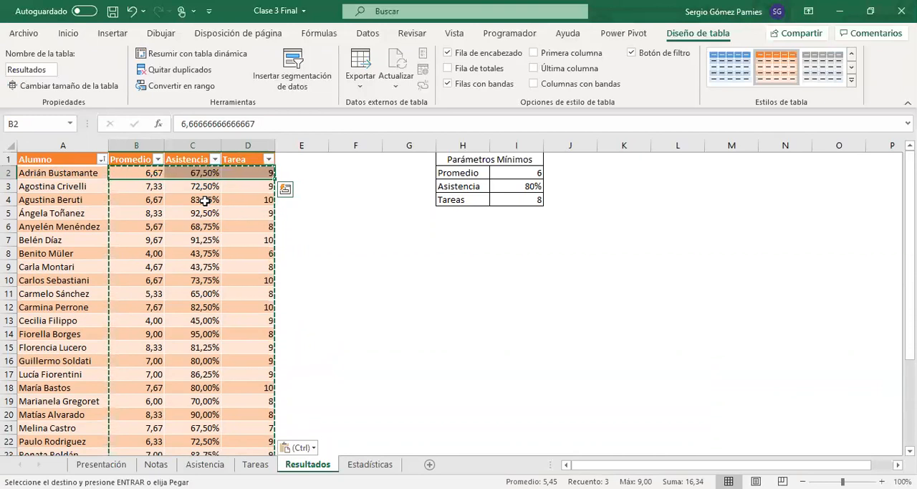
Step: Sort the Resultados table by Promedio from highest to lowest and fill the averages of 6 or more with standard orange
{"action": "left_click", "coordinate": [157, 160]}
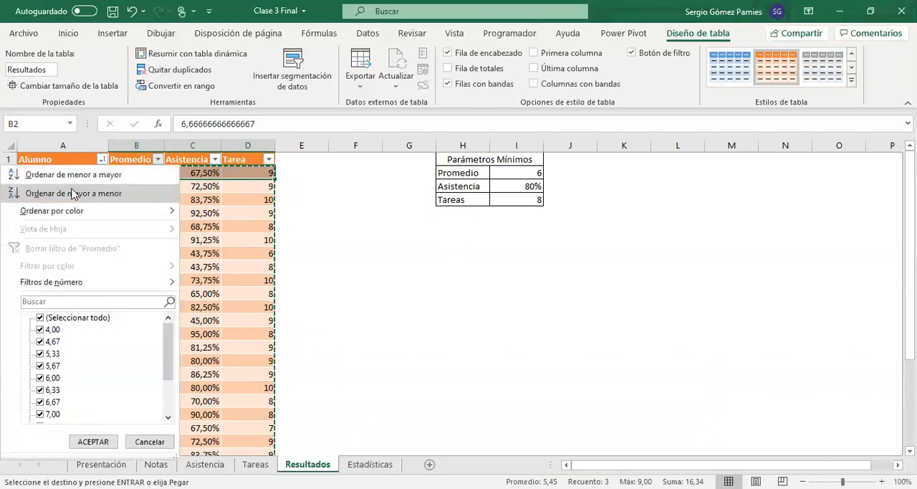
{"action": "left_click", "coordinate": [137, 189]}
{"action": "left_click_drag", "start_coordinate": [139, 173], "coordinate": [136, 453]}
{"action": "left_click", "coordinate": [68, 33]}
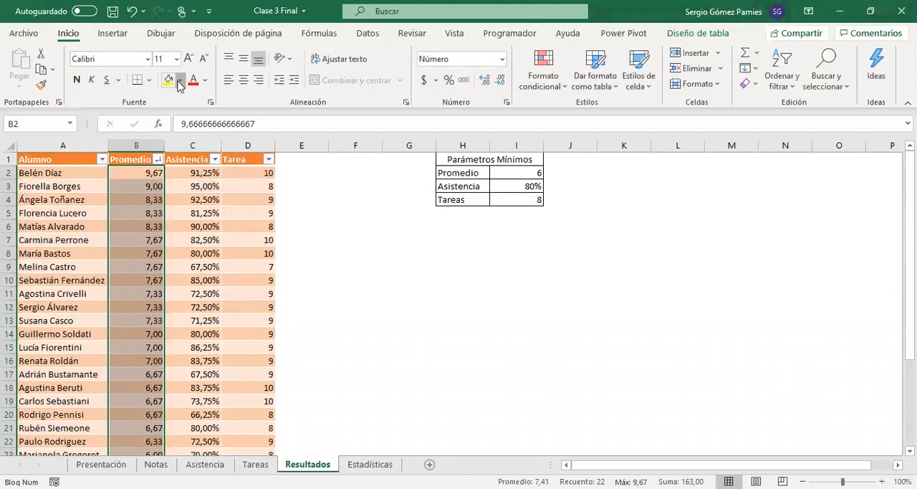
{"action": "left_click", "coordinate": [179, 81]}
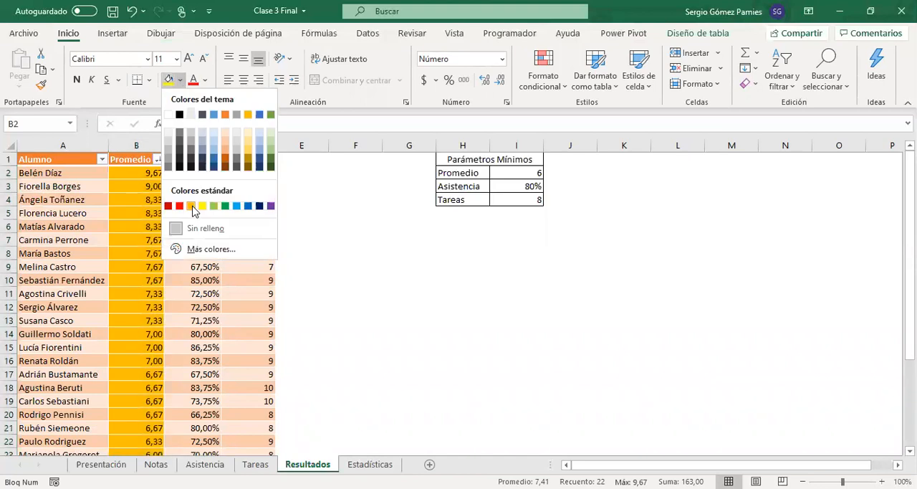
{"action": "left_click", "coordinate": [192, 207]}
{"action": "left_click", "coordinate": [192, 266]}
{"action": "scroll", "coordinate": [127, 303], "scroll_direction": "down", "scroll_amount": 3}
{"action": "scroll", "coordinate": [114, 351], "scroll_direction": "up", "scroll_amount": 3}
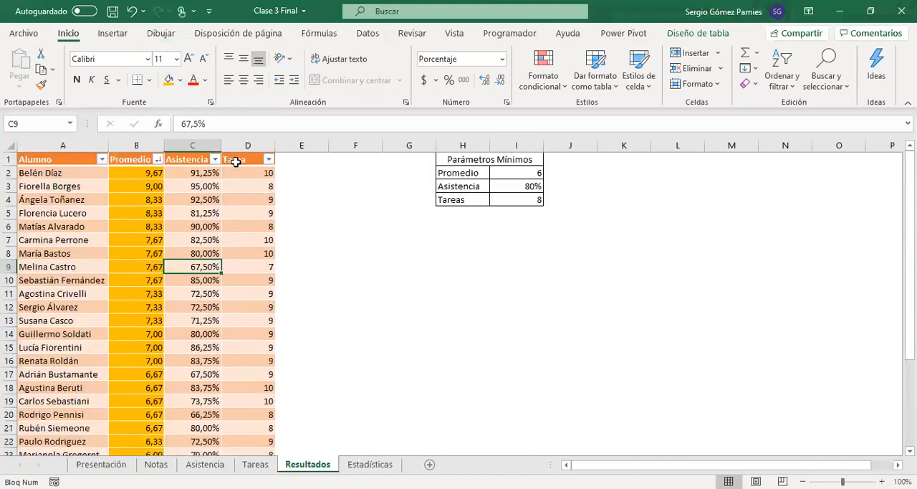
Step: Sort the table by Asistencia from highest to lowest and fill the attendance values of 80% or more with orange
{"action": "left_click", "coordinate": [215, 159]}
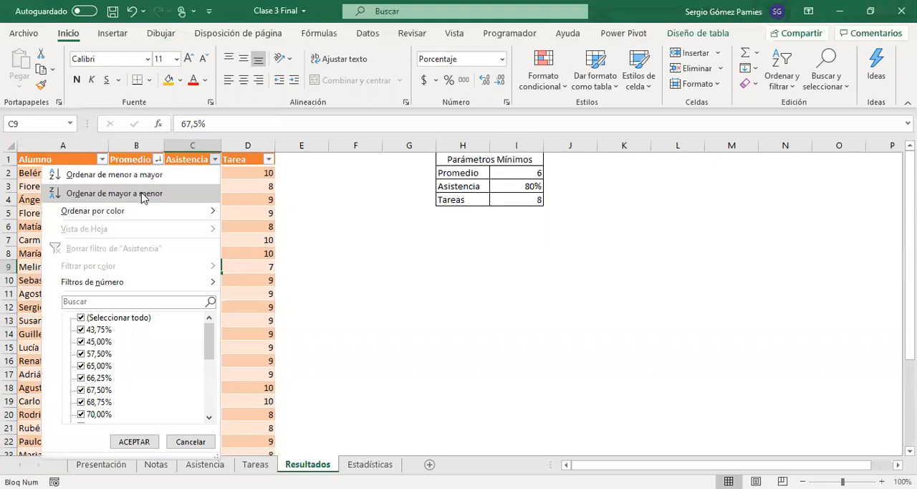
{"action": "left_click", "coordinate": [142, 193]}
{"action": "left_click_drag", "start_coordinate": [201, 172], "coordinate": [195, 336]}
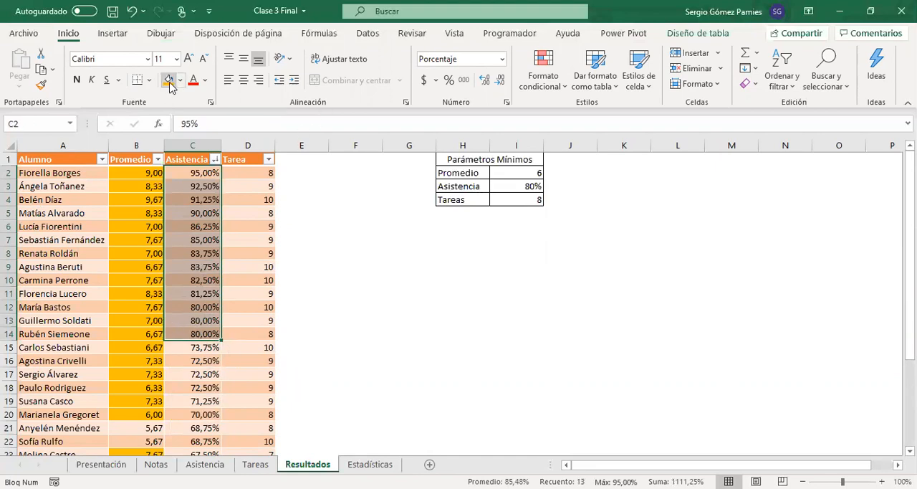
Step: Sort the table by Tarea from highest to lowest and fill the task values of 8 or more with orange
{"action": "left_click", "coordinate": [268, 160]}
{"action": "left_click", "coordinate": [184, 194]}
{"action": "left_click_drag", "start_coordinate": [251, 174], "coordinate": [249, 320]}
{"action": "left_click_drag", "start_coordinate": [249, 353], "coordinate": [253, 453]}
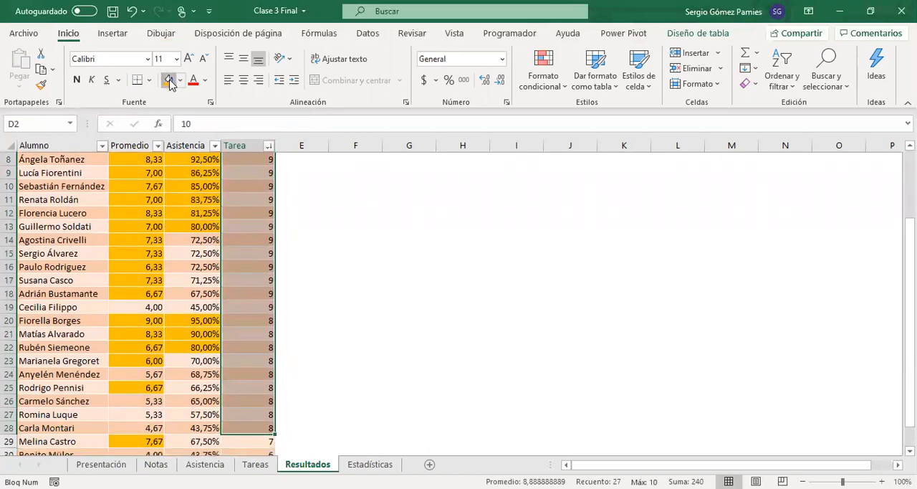
{"action": "scroll", "coordinate": [389, 283], "scroll_direction": "up", "scroll_amount": 2}
{"action": "left_click", "coordinate": [321, 241]}
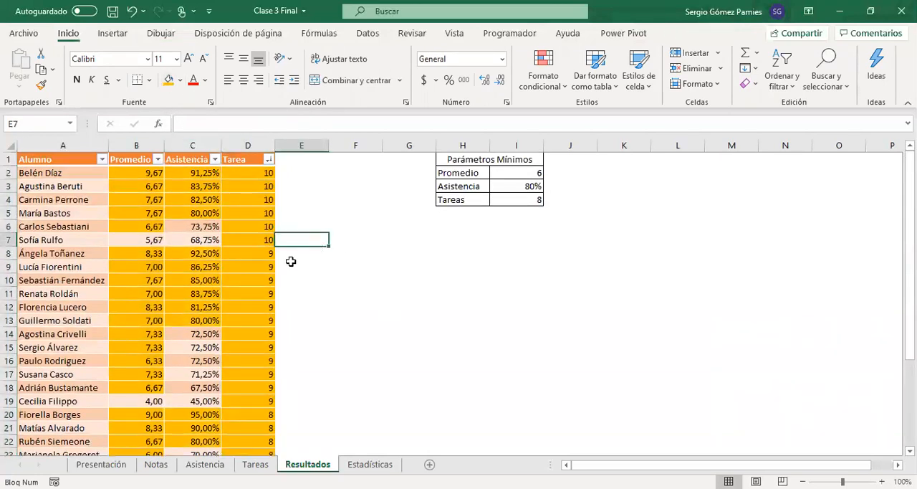
Step: Sort the Resultados table by Asistencia from highest to lowest again and look through the coloured rows
{"action": "left_click", "coordinate": [215, 159]}
{"action": "left_click", "coordinate": [168, 201]}
{"action": "scroll", "coordinate": [267, 219], "scroll_direction": "down", "scroll_amount": 3}
{"action": "scroll", "coordinate": [272, 256], "scroll_direction": "up", "scroll_amount": 3}
{"action": "scroll", "coordinate": [205, 324], "scroll_direction": "down", "scroll_amount": 1}
{"action": "scroll", "coordinate": [211, 308], "scroll_direction": "down", "scroll_amount": 1}
{"action": "scroll", "coordinate": [211, 307], "scroll_direction": "up", "scroll_amount": 2}
Step: Review which students have all three values highlighted and which columns fall short of the minimum parameters in the remaining rows
{"action": "left_click_drag", "start_coordinate": [139, 172], "coordinate": [267, 333]}
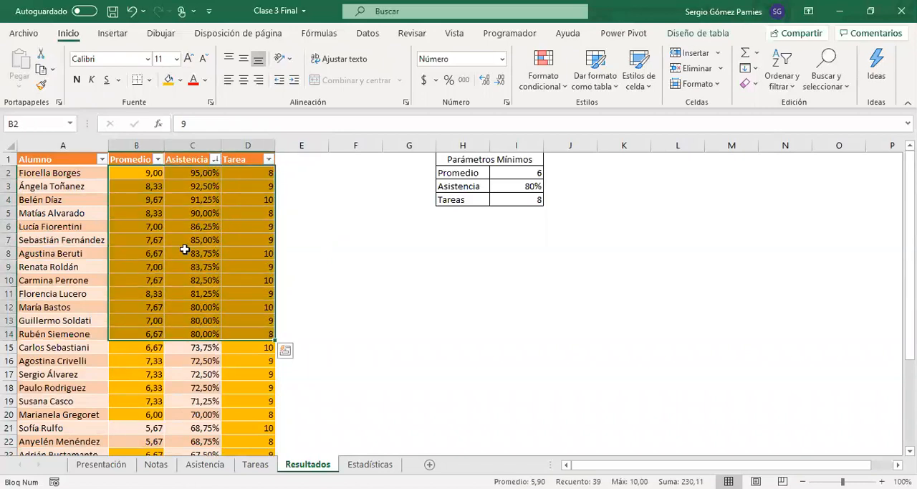
{"action": "left_click_drag", "start_coordinate": [78, 174], "coordinate": [83, 337]}
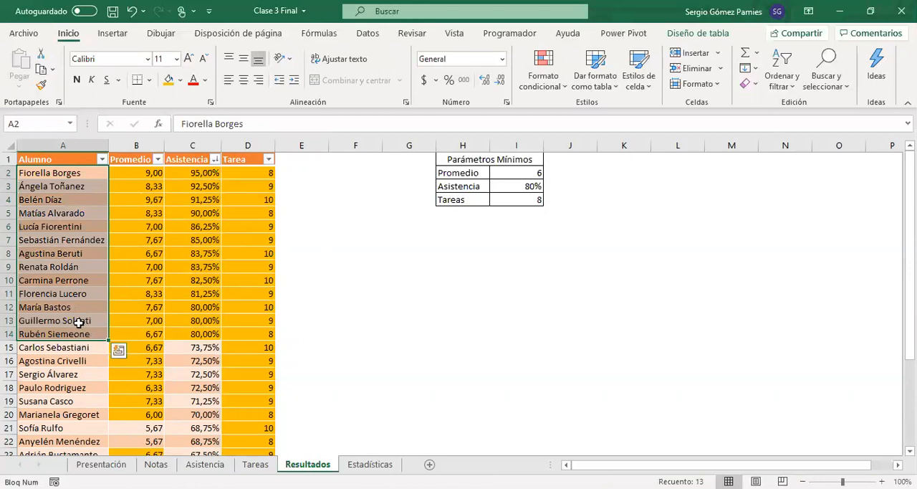
{"action": "left_click_drag", "start_coordinate": [175, 347], "coordinate": [183, 420]}
{"action": "left_click_drag", "start_coordinate": [148, 311], "coordinate": [143, 362]}
{"action": "left_click_drag", "start_coordinate": [262, 312], "coordinate": [262, 388]}
{"action": "left_click_drag", "start_coordinate": [190, 308], "coordinate": [195, 383]}
{"action": "scroll", "coordinate": [208, 345], "scroll_direction": "up", "scroll_amount": 1}
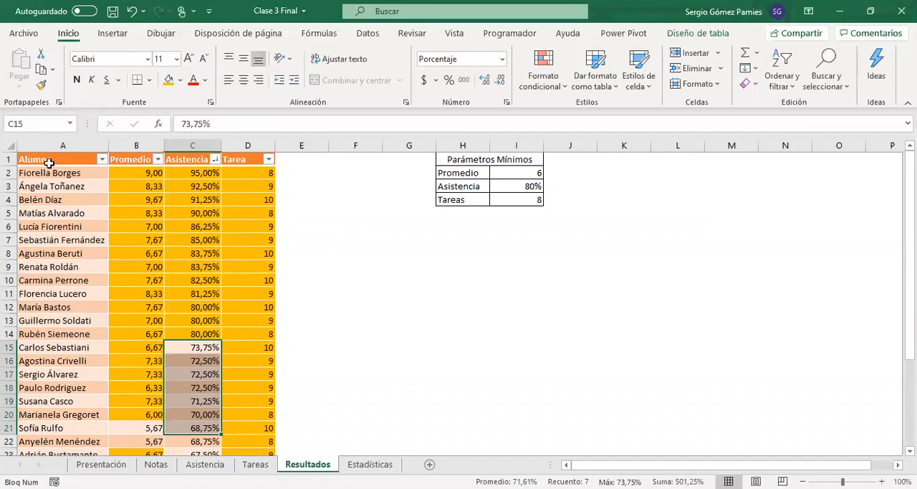
{"action": "left_click_drag", "start_coordinate": [53, 173], "coordinate": [56, 333]}
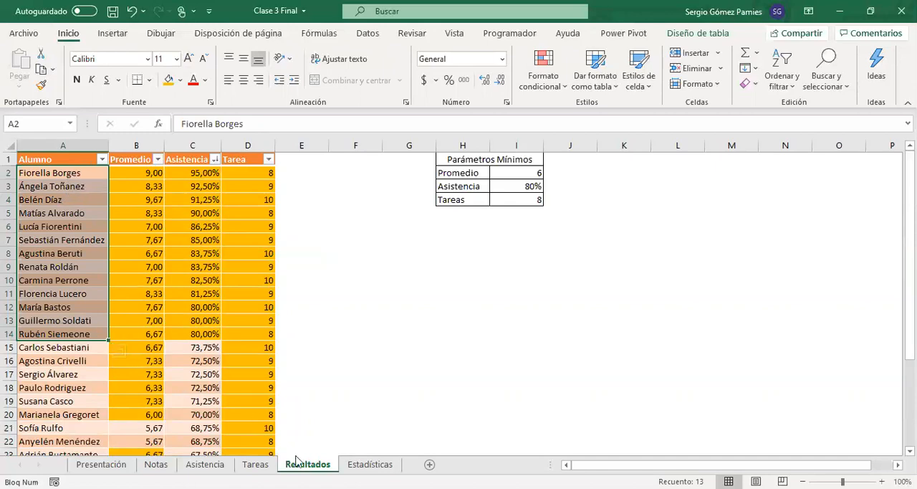
Step: Inspect the 2019 Alumnos formula on the Estadísticas sheet and unhide the sheet Estadísticas por año
{"action": "left_click", "coordinate": [370, 465]}
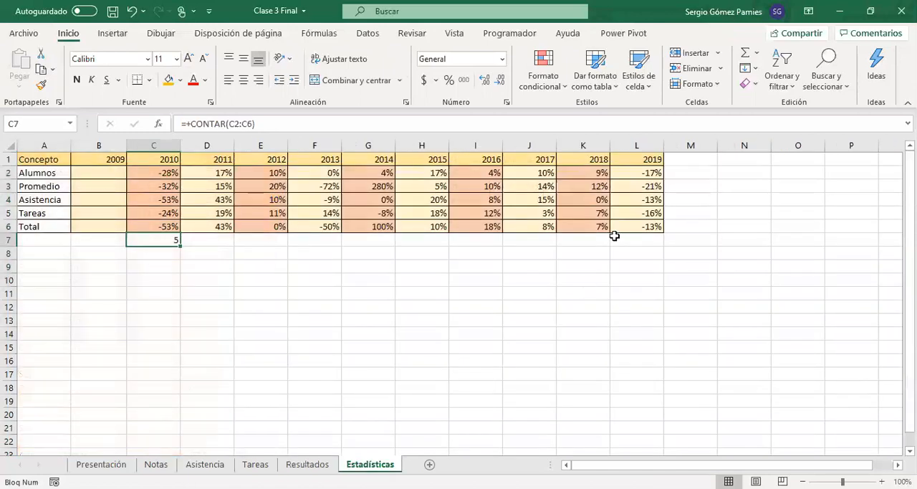
{"action": "left_click", "coordinate": [656, 174]}
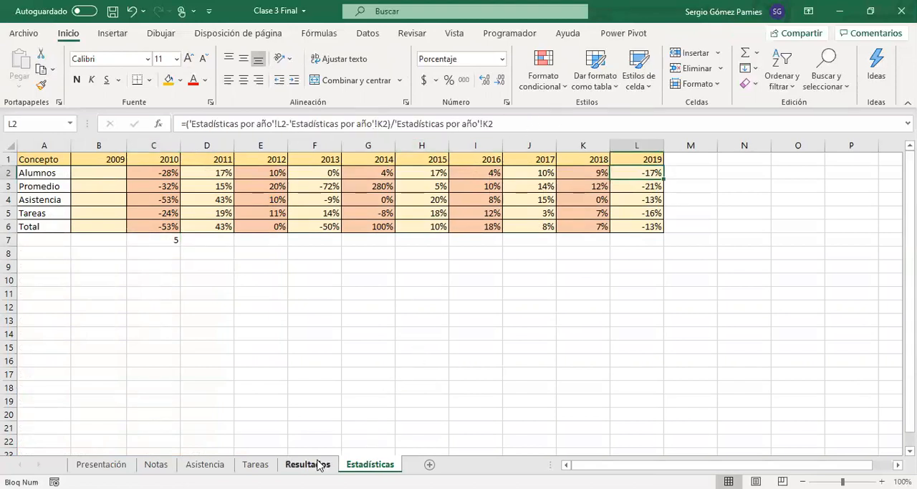
{"action": "right_click", "coordinate": [363, 464]}
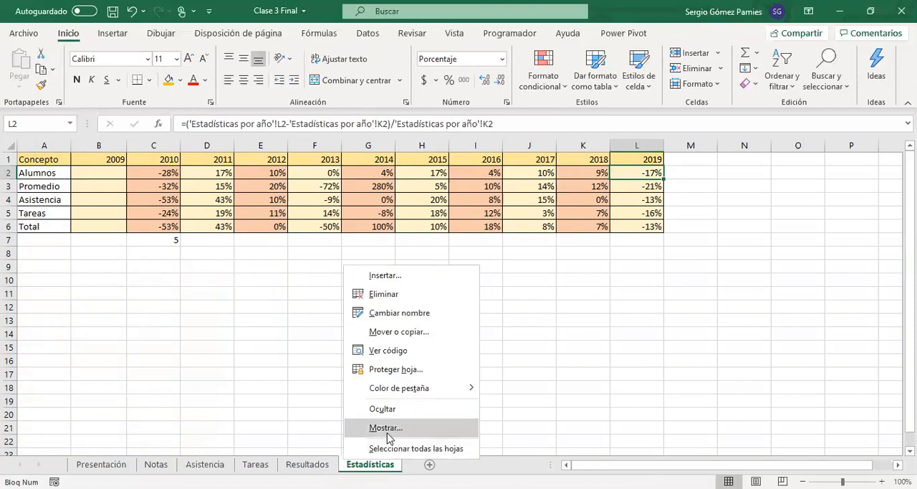
{"action": "left_click", "coordinate": [386, 432]}
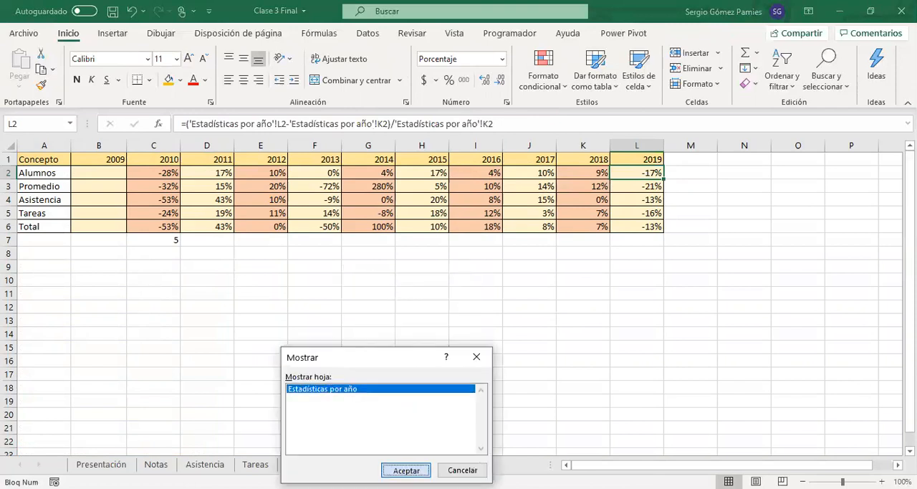
{"action": "left_click", "coordinate": [405, 469]}
{"action": "left_click", "coordinate": [114, 176]}
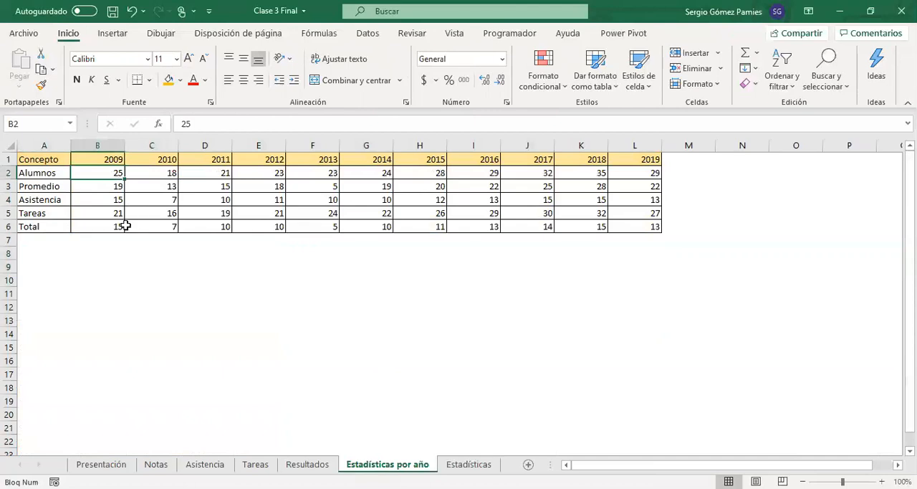
Step: Examine the 2019 column and the Asistencia and Promedio rows of Estadísticas por año alongside the Resultados table
{"action": "left_click_drag", "start_coordinate": [645, 158], "coordinate": [642, 228]}
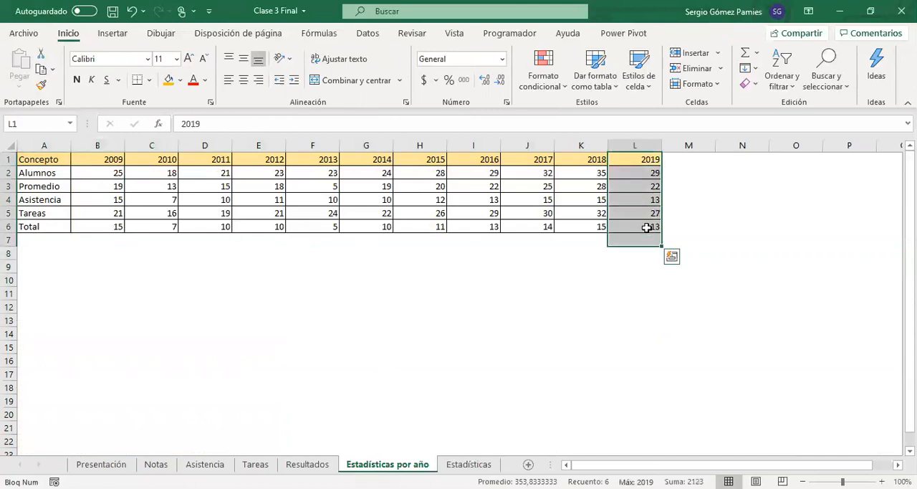
{"action": "left_click", "coordinate": [641, 228]}
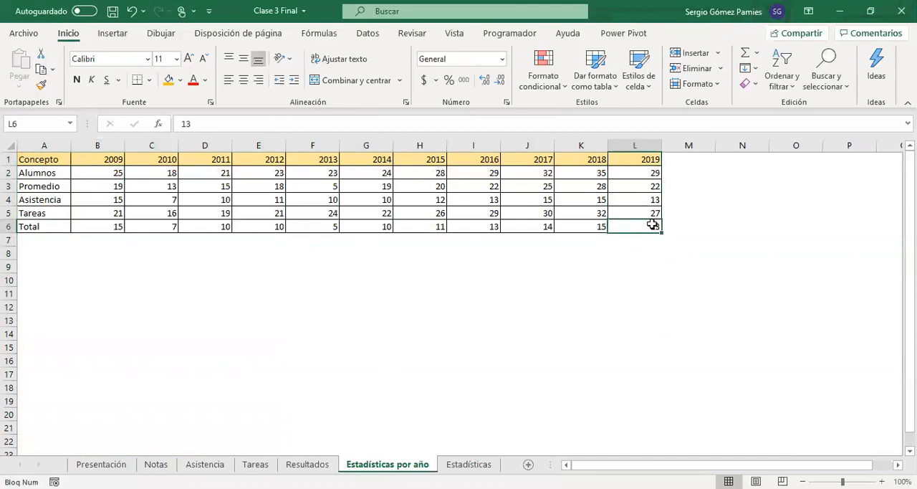
{"action": "left_click", "coordinate": [307, 464]}
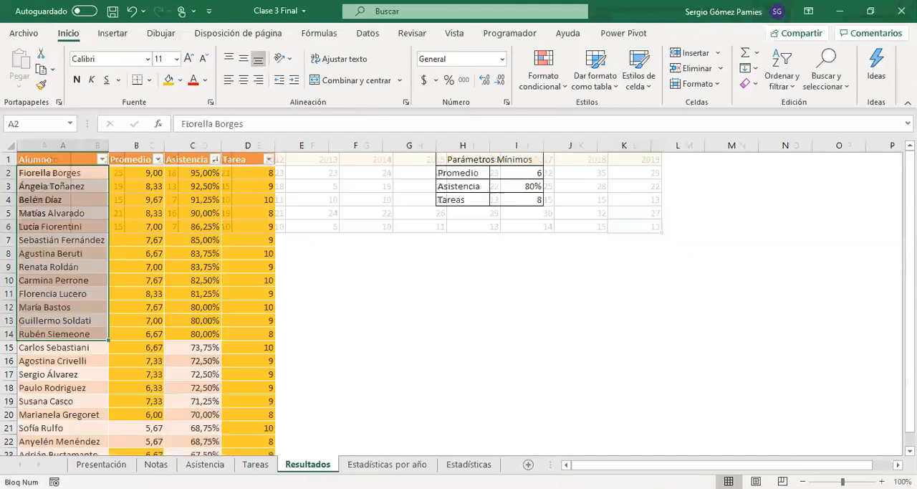
{"action": "left_click", "coordinate": [378, 464]}
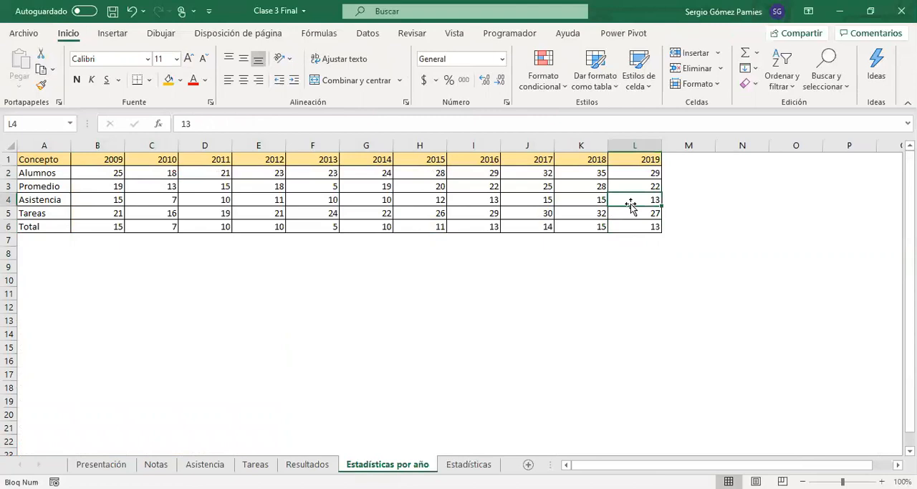
{"action": "left_click_drag", "start_coordinate": [630, 198], "coordinate": [51, 198]}
{"action": "left_click_drag", "start_coordinate": [652, 188], "coordinate": [59, 188]}
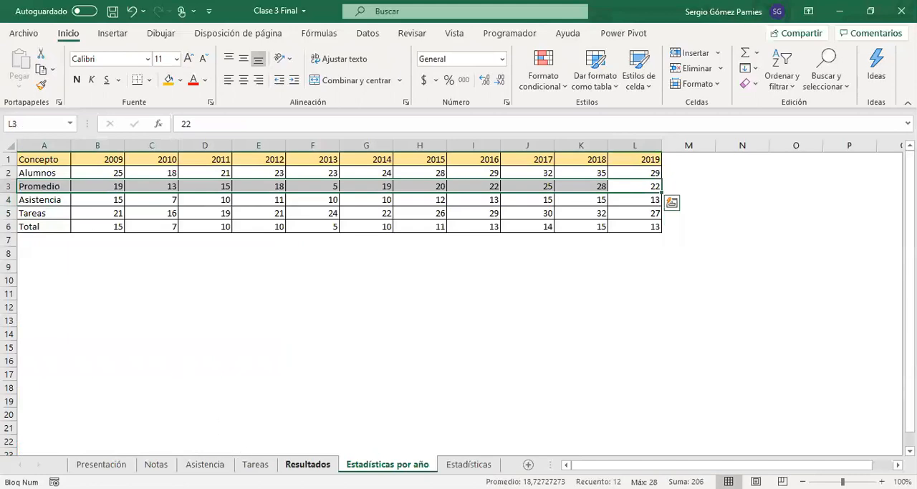
Step: Sort the Resultados table by Promedio from highest to lowest and select the highlighted averages in B2:B23
{"action": "left_click", "coordinate": [307, 464]}
{"action": "left_click", "coordinate": [159, 159]}
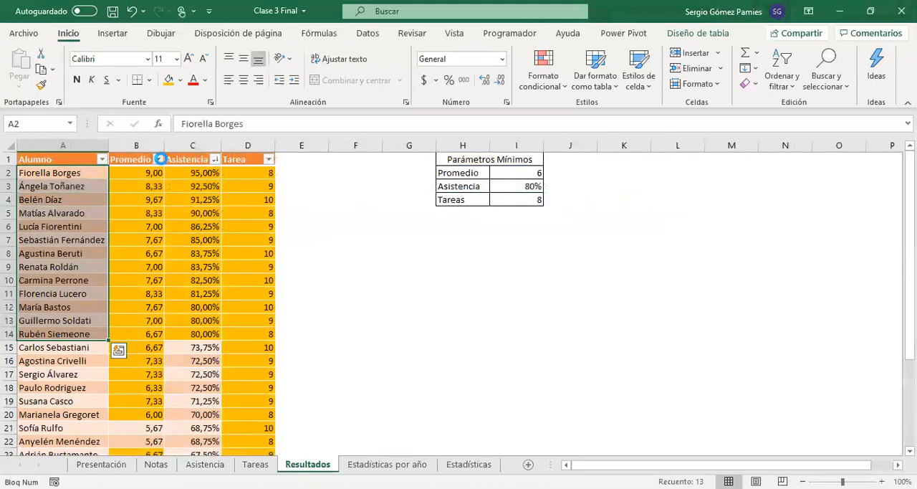
{"action": "left_click", "coordinate": [136, 200]}
{"action": "left_click_drag", "start_coordinate": [139, 174], "coordinate": [148, 388]}
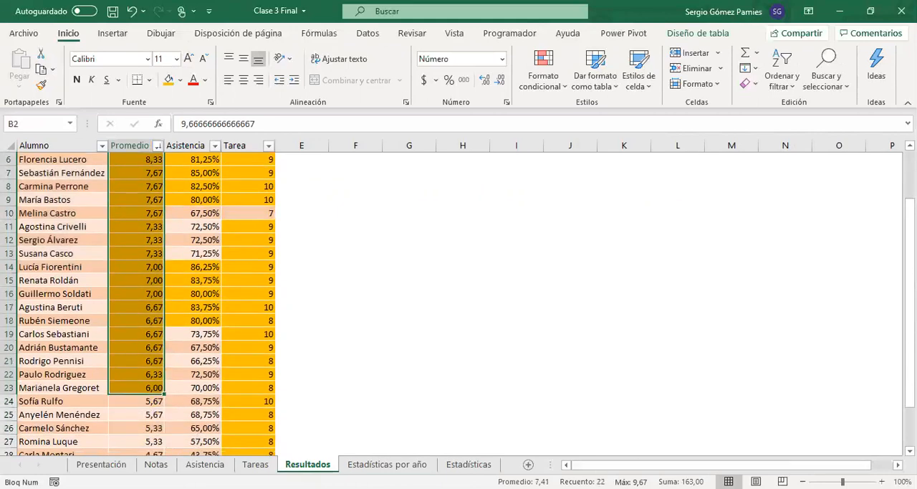
{"action": "scroll", "coordinate": [394, 408], "scroll_direction": "up", "scroll_amount": 2}
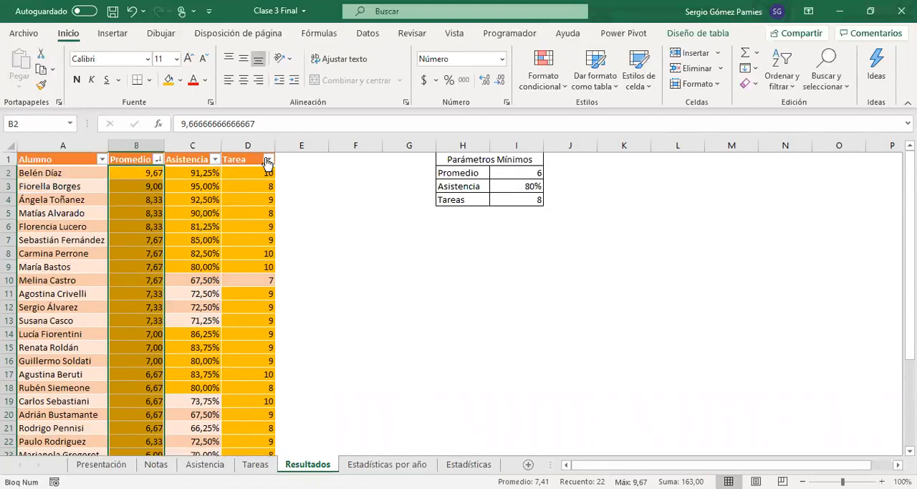
Step: Examine the 2019 Tareas figure on Estadísticas por año and look through the Resultados table for comparison
{"action": "left_click", "coordinate": [386, 464]}
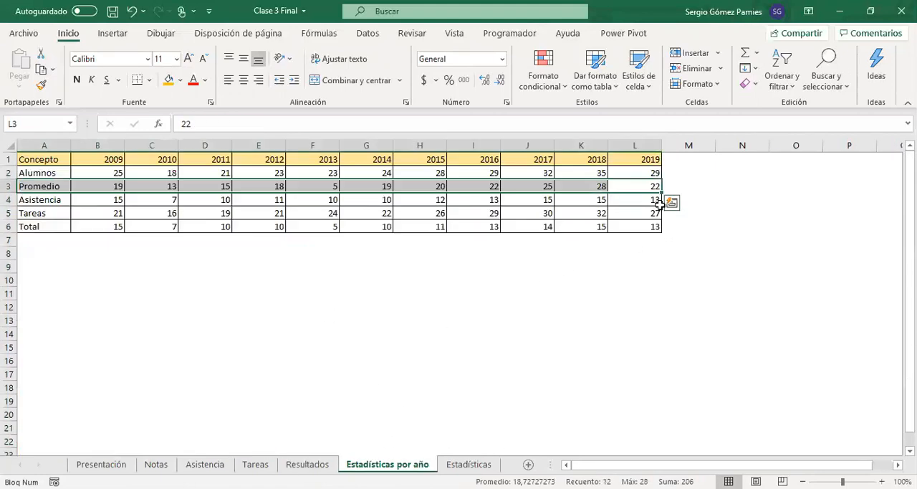
{"action": "left_click", "coordinate": [640, 215]}
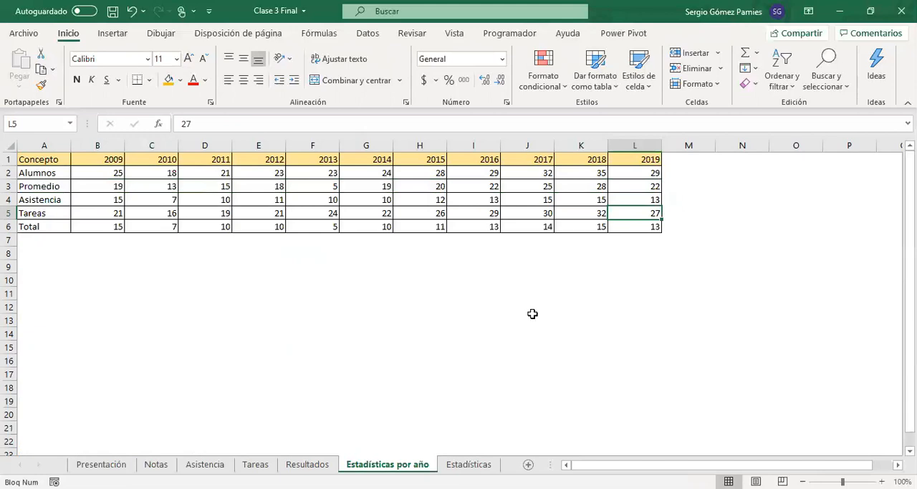
{"action": "left_click", "coordinate": [307, 464]}
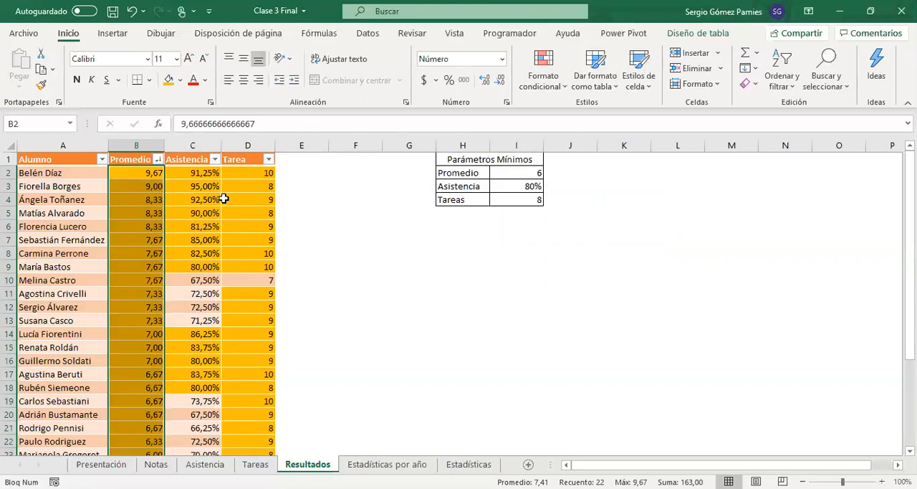
{"action": "left_click", "coordinate": [190, 200]}
{"action": "scroll", "coordinate": [250, 334], "scroll_direction": "down", "scroll_amount": 3}
{"action": "scroll", "coordinate": [250, 334], "scroll_direction": "up", "scroll_amount": 3}
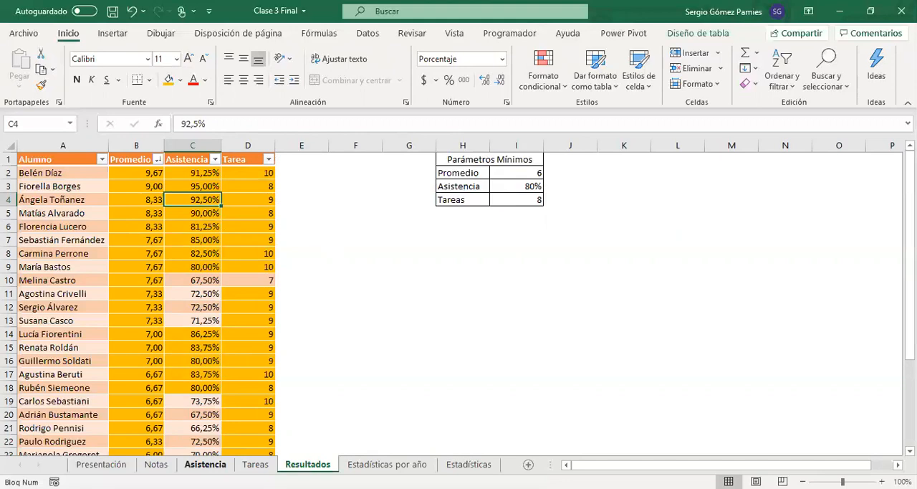
Step: Enter the labels Mejor Promedio and Menor Promedio in H1 and H2 of the Notas sheet and fit column H to them
{"action": "left_click", "coordinate": [156, 464]}
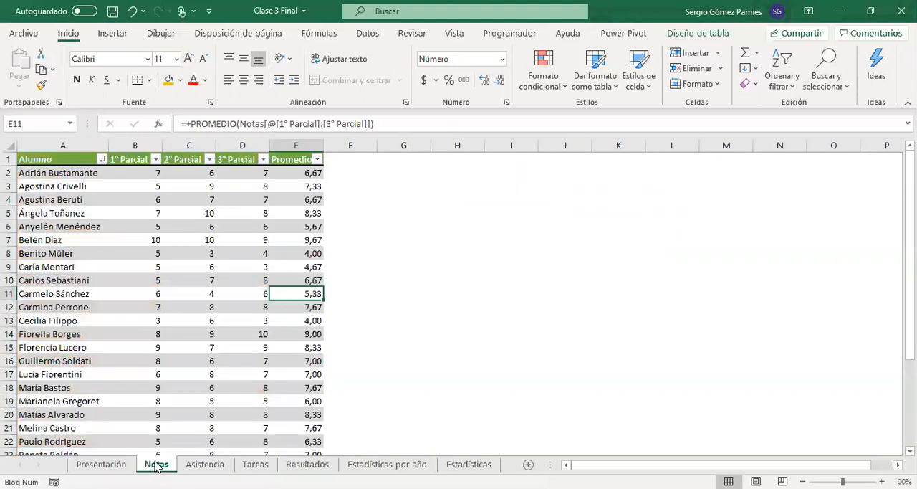
{"action": "left_click", "coordinate": [467, 161]}
{"action": "type", "text": "Mejor Promedio"}
{"action": "key", "text": "Return"}
{"action": "type", "text": "Menor Promedio"}
{"action": "key", "text": "Return"}
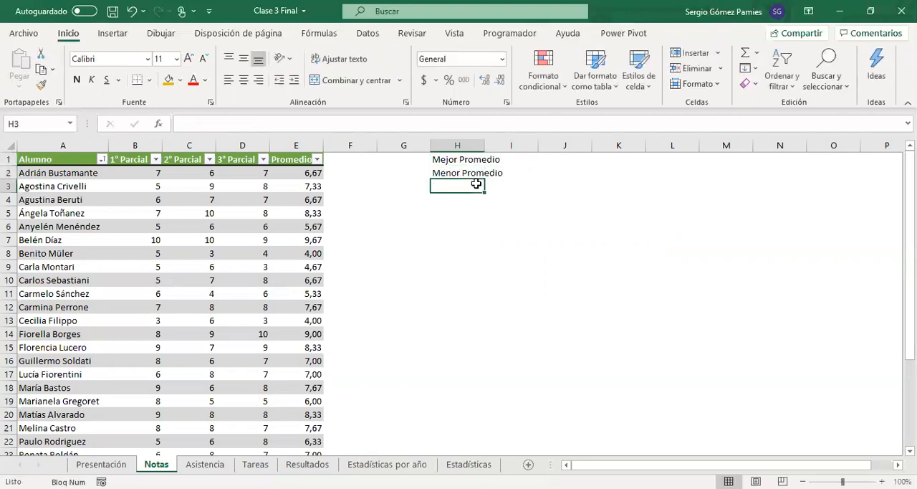
{"action": "double_click", "coordinate": [485, 144]}
Step: Calculate the best average in I1 with a MAX formula over the Promedio column of the Notas table
{"action": "left_click", "coordinate": [519, 160]}
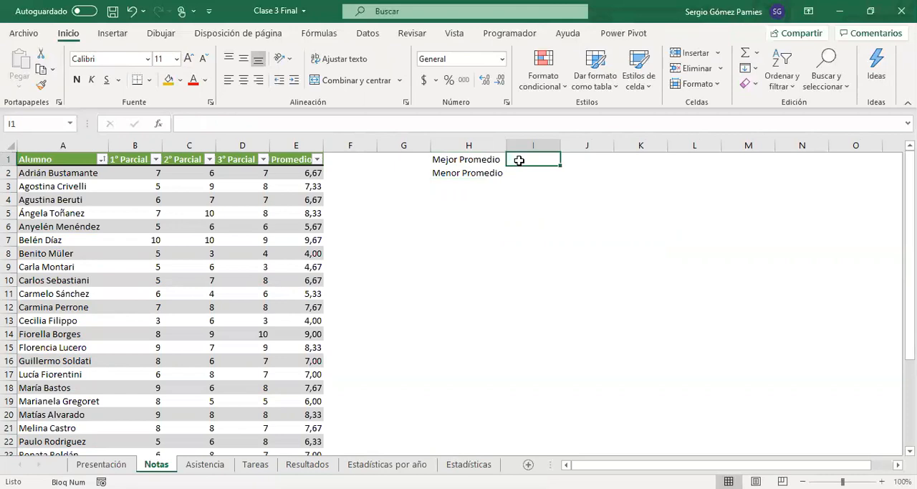
{"action": "type", "text": "="}
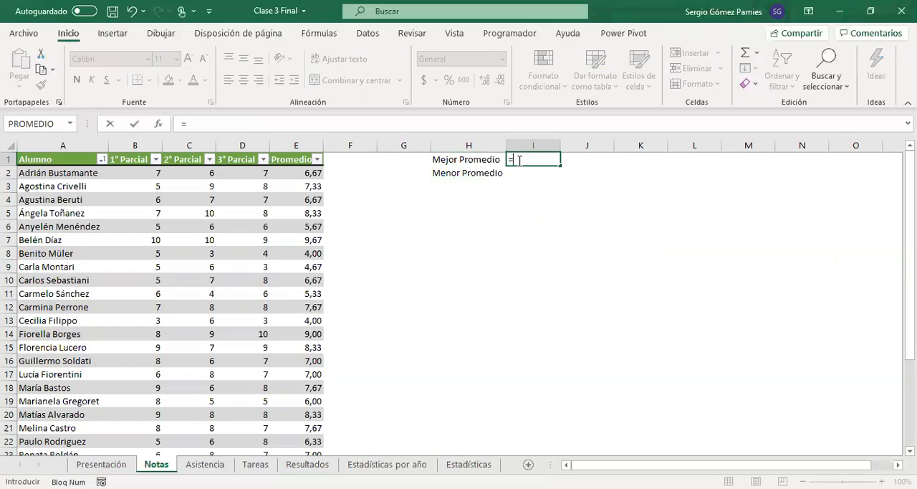
{"action": "type", "text": "max"}
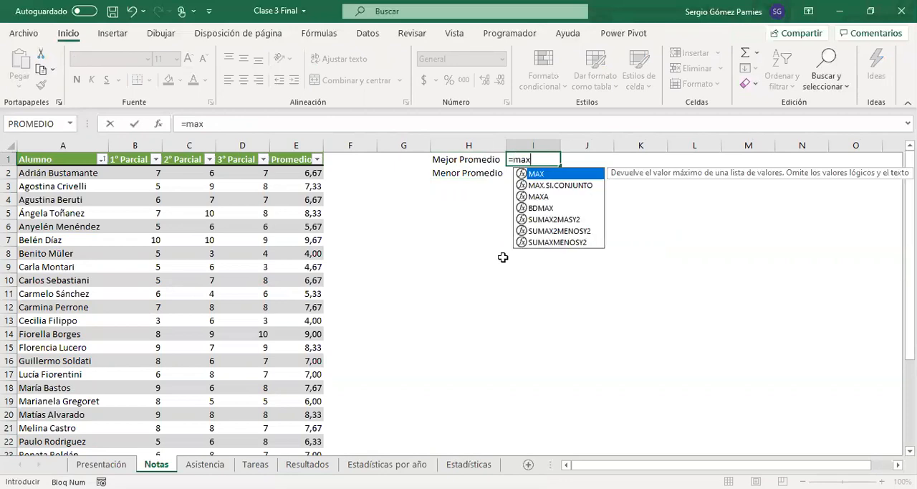
{"action": "key", "text": "Tab"}
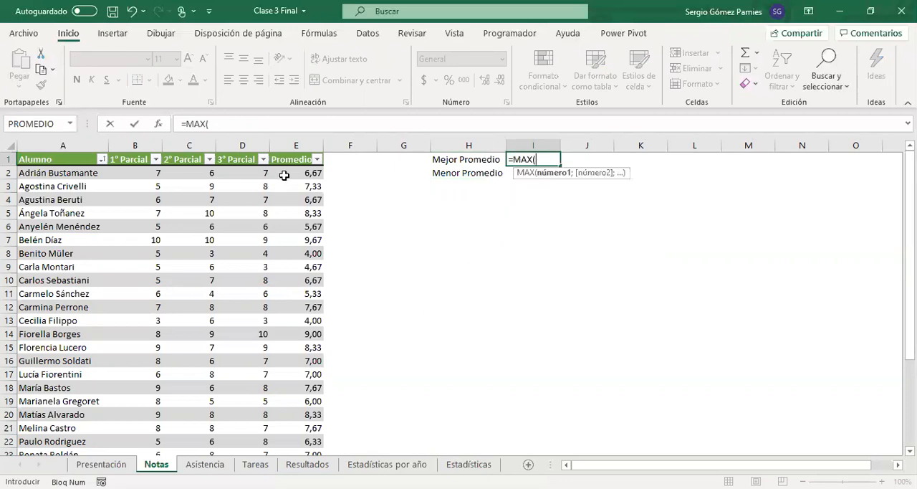
{"action": "left_click", "coordinate": [300, 177]}
{"action": "left_click_drag", "start_coordinate": [299, 176], "coordinate": [306, 429]}
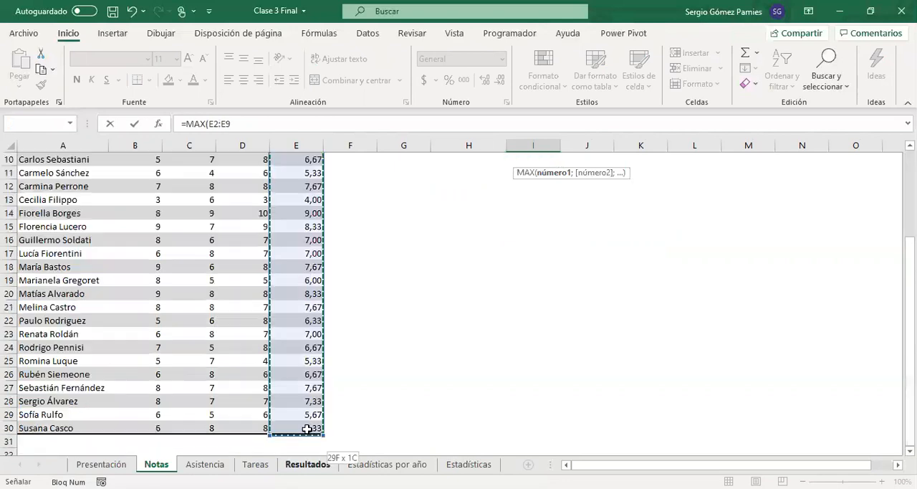
{"action": "type", "text": ")"}
{"action": "key", "text": "Return"}
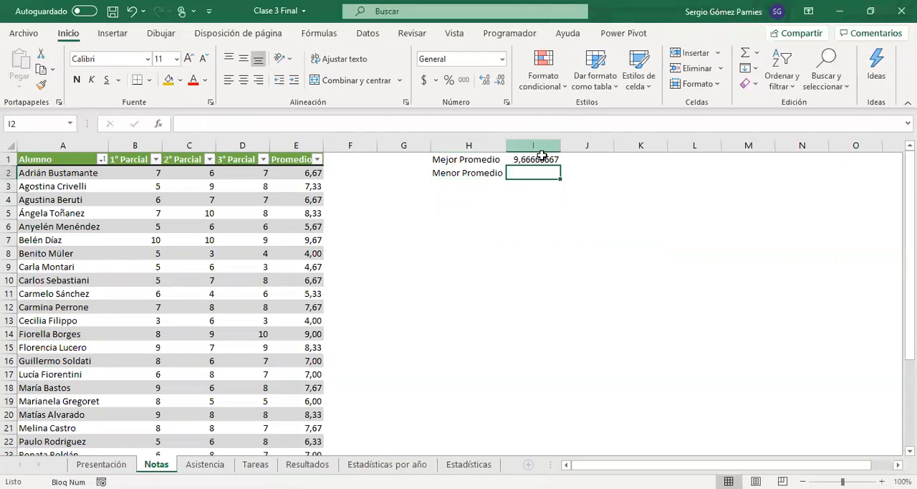
{"action": "left_click", "coordinate": [557, 158]}
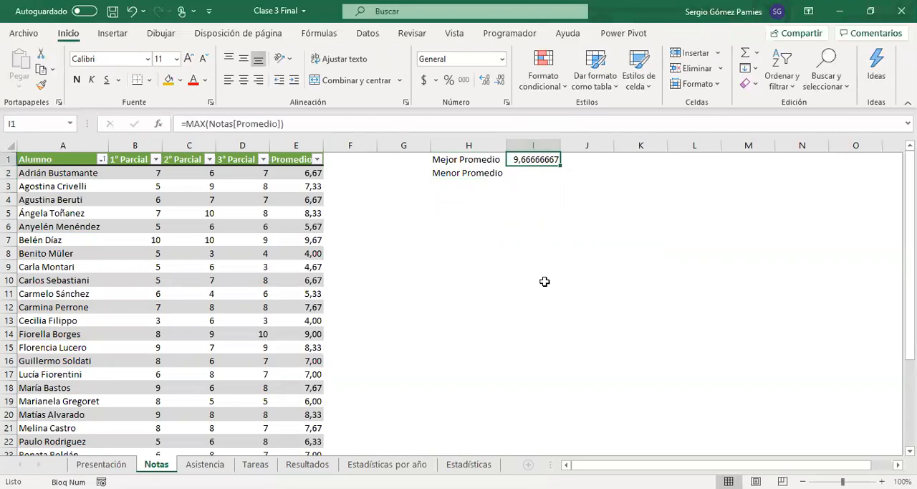
Step: Calculate the lowest average in I2 with a MIN formula over the Promedio column of the Notas table
{"action": "left_click", "coordinate": [526, 173]}
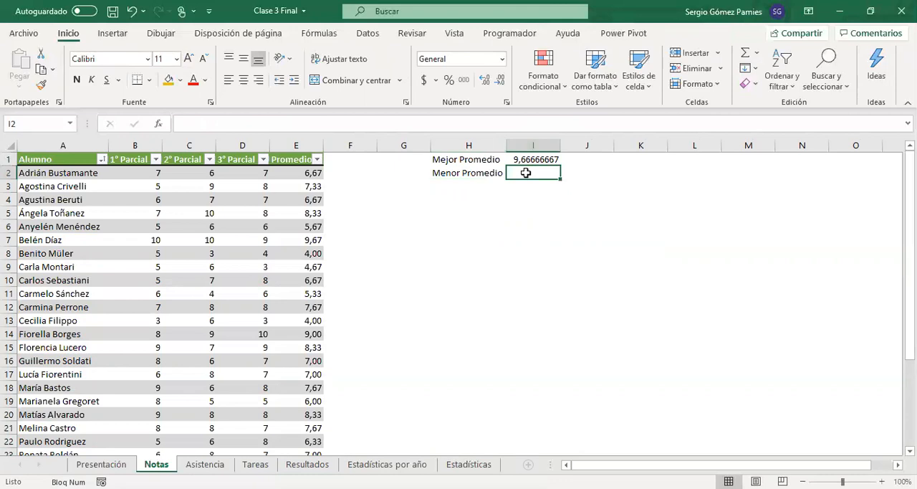
{"action": "type", "text": "="}
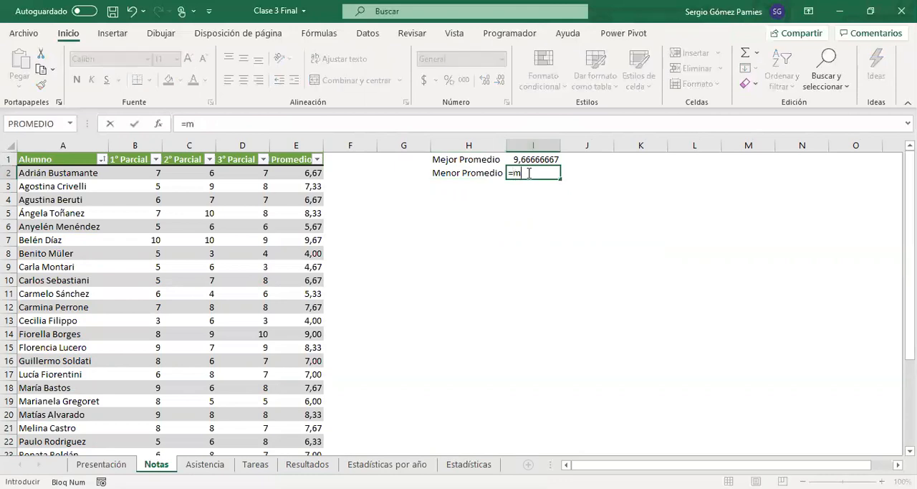
{"action": "type", "text": "min"}
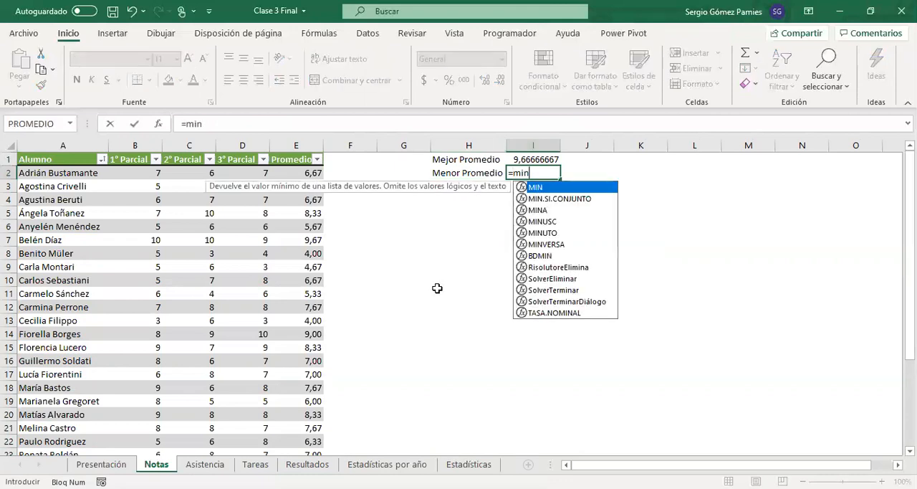
{"action": "key", "text": "Tab"}
{"action": "left_click", "coordinate": [294, 174]}
{"action": "left_click_drag", "start_coordinate": [294, 173], "coordinate": [301, 428]}
{"action": "key", "text": "Return"}
{"action": "scroll", "coordinate": [499, 351], "scroll_direction": "up", "scroll_amount": 1}
Step: Format the best and lowest averages in I1:I2 with two decimals
{"action": "left_click", "coordinate": [552, 174]}
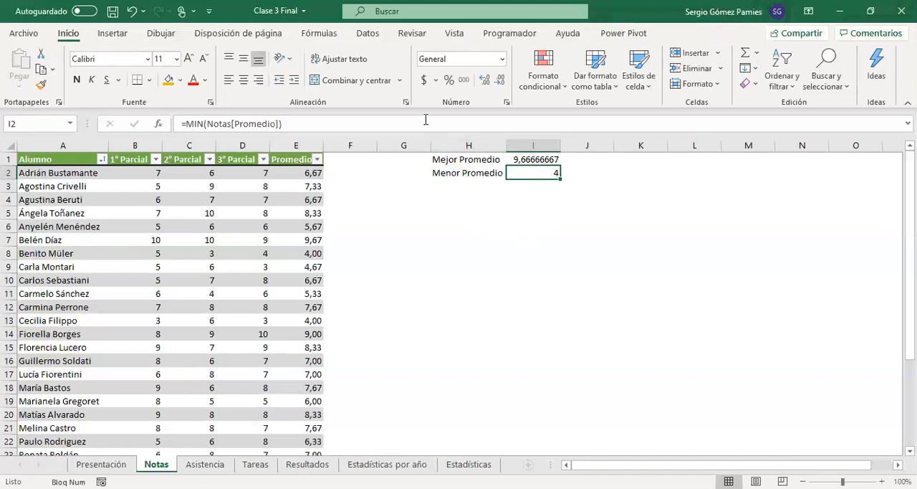
{"action": "left_click", "coordinate": [485, 80]}
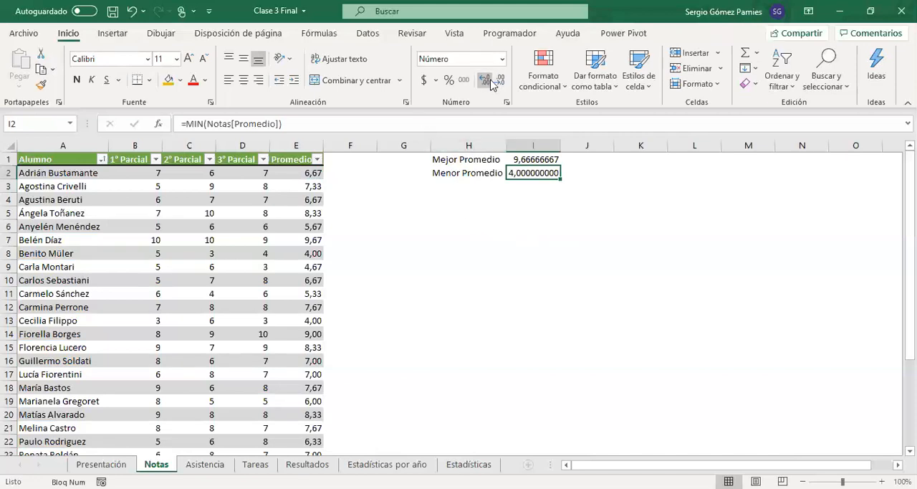
{"action": "left_click_drag", "start_coordinate": [516, 159], "coordinate": [531, 173]}
{"action": "left_click", "coordinate": [501, 82]}
{"action": "left_click", "coordinate": [501, 82]}
{"action": "left_click", "coordinate": [500, 83]}
{"action": "left_click", "coordinate": [501, 82]}
{"action": "left_click", "coordinate": [501, 83]}
{"action": "left_click", "coordinate": [500, 82]}
{"action": "left_click", "coordinate": [500, 82]}
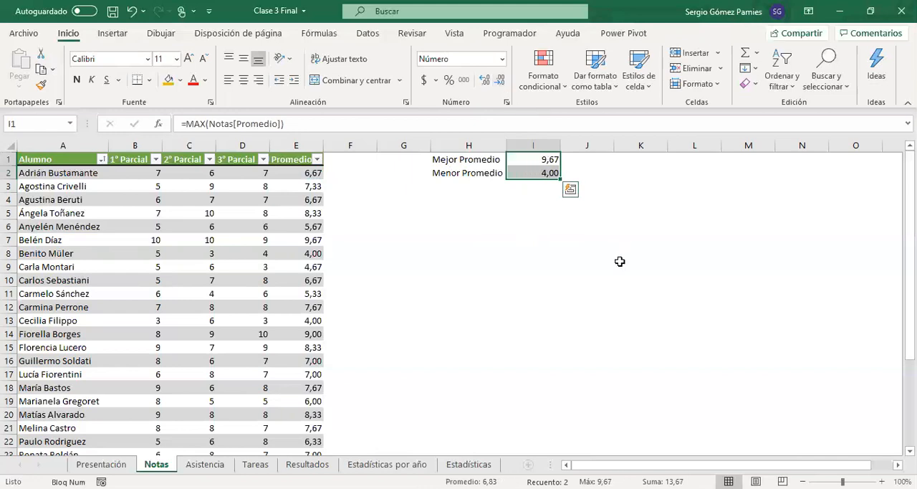
{"action": "left_click", "coordinate": [593, 239]}
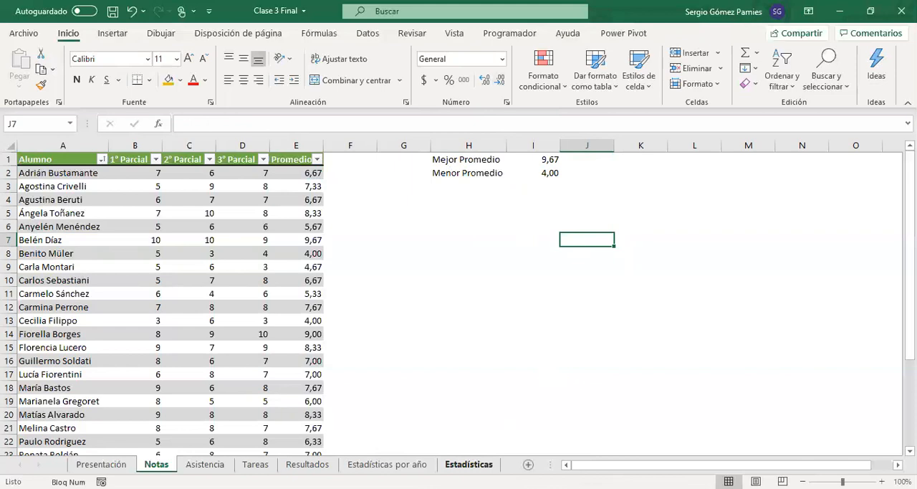
Step: Add the row labels "Mejor Promedio" in A7 and "Menor Promeido" in A8 on the Estadísticas por año sheet
{"action": "left_click", "coordinate": [394, 463]}
{"action": "left_click", "coordinate": [36, 240]}
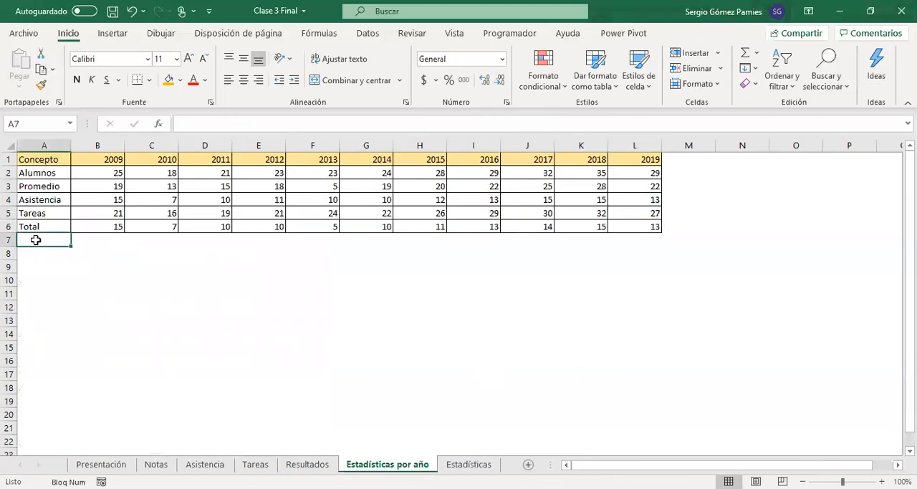
{"action": "type", "text": "Mejor Promedio"}
{"action": "key", "text": "Return"}
{"action": "type", "text": "Menor Promeido"}
{"action": "key", "text": "Return"}
Step: Apply all borders to A7:L8 and widen column A to fit the new labels
{"action": "left_click_drag", "start_coordinate": [36, 240], "coordinate": [625, 258]}
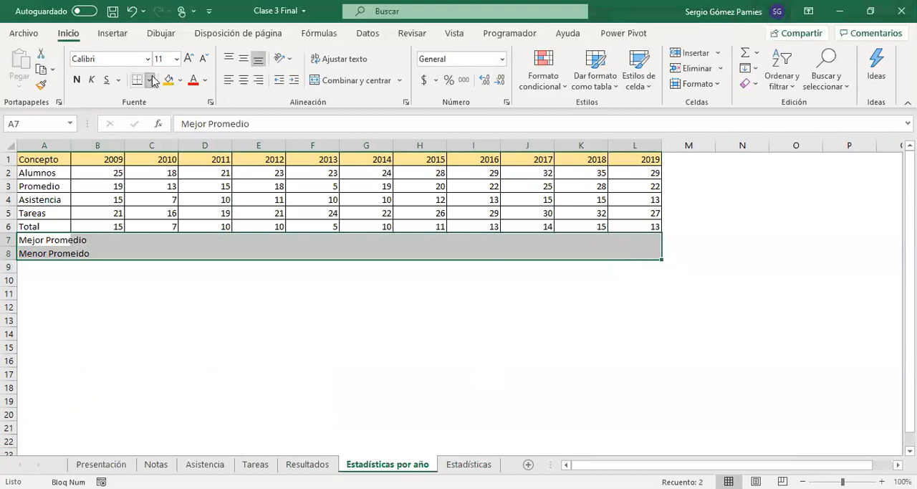
{"action": "left_click", "coordinate": [153, 81]}
{"action": "left_click", "coordinate": [172, 186]}
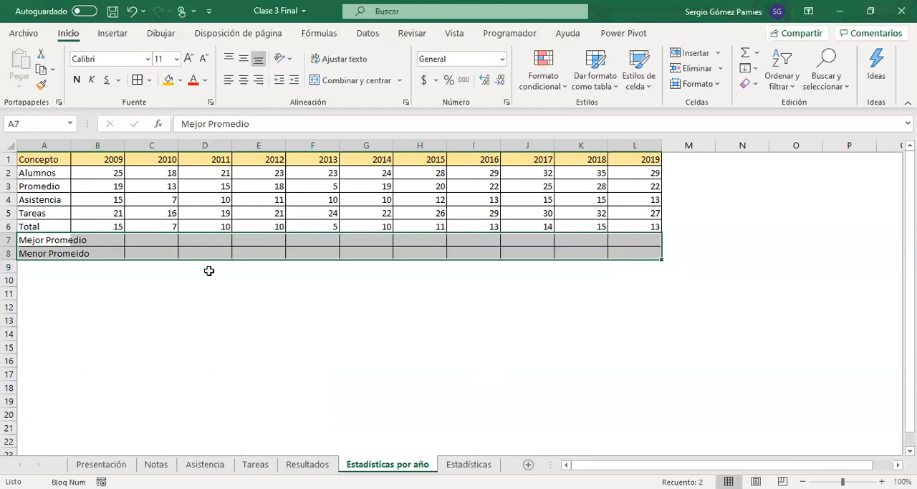
{"action": "left_click_drag", "start_coordinate": [606, 238], "coordinate": [133, 248]}
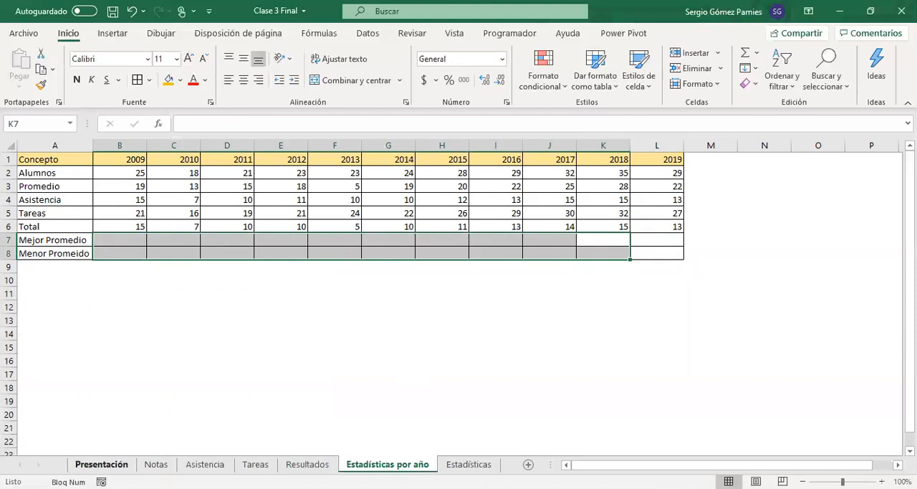
Step: Copy I1:I2 from the Notas sheet and paste them as values into the 2019 cells L7:L8 of Estadísticas por año
{"action": "left_click", "coordinate": [156, 464]}
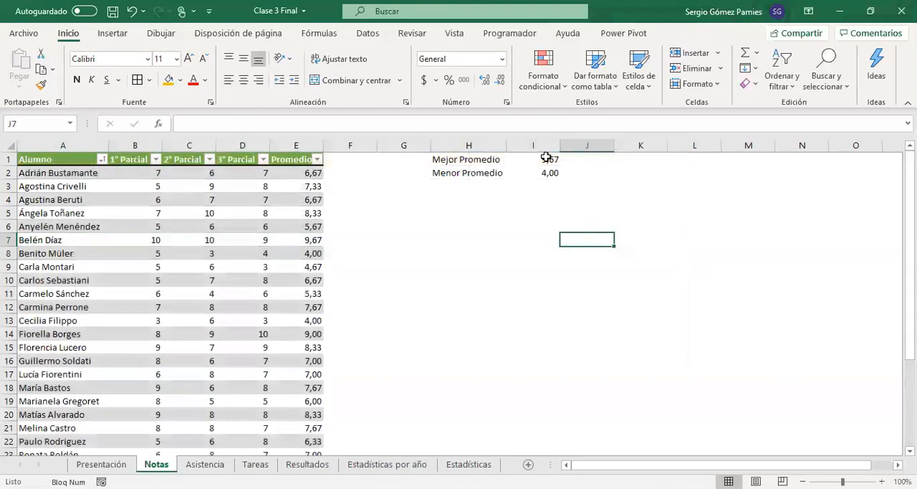
{"action": "left_click_drag", "start_coordinate": [545, 159], "coordinate": [548, 176]}
{"action": "key", "text": "ctrl+c"}
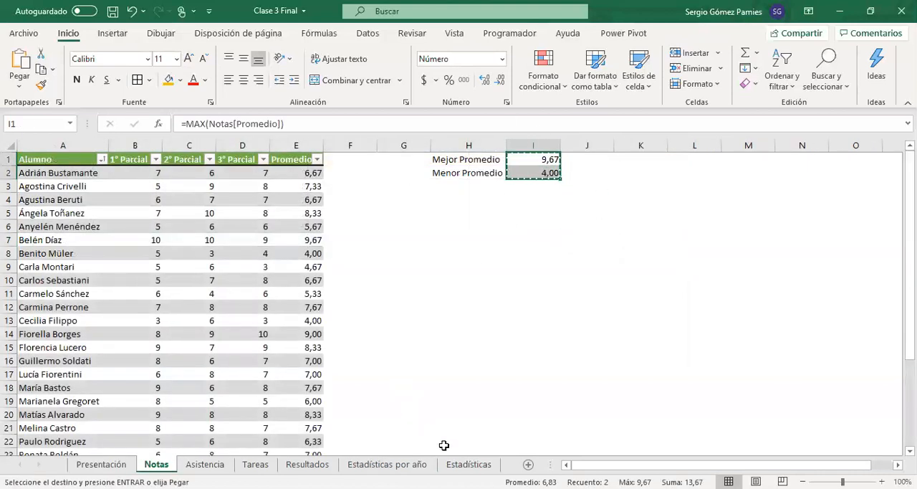
{"action": "left_click", "coordinate": [468, 464]}
{"action": "left_click", "coordinate": [387, 464]}
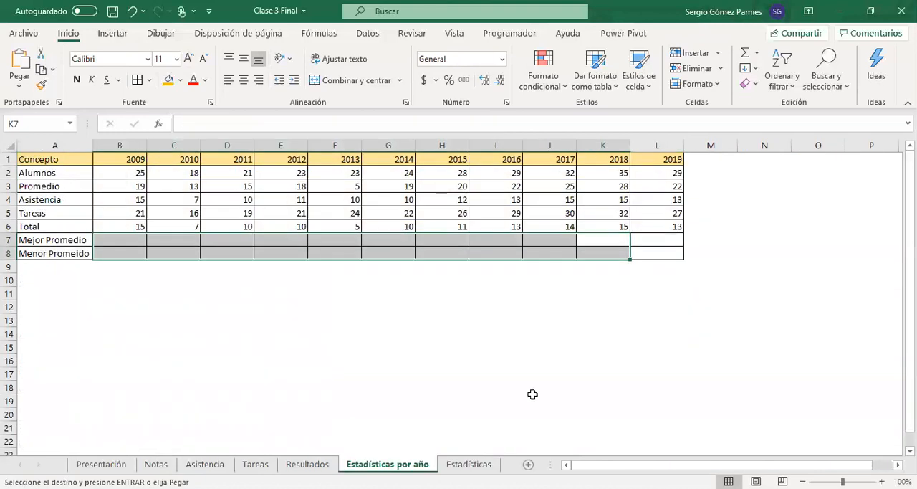
{"action": "left_click", "coordinate": [640, 238]}
{"action": "right_click", "coordinate": [640, 237]}
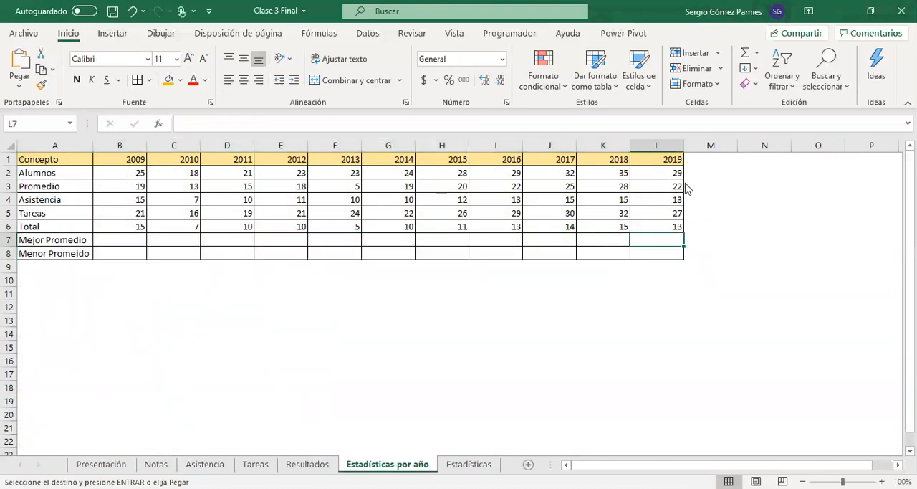
{"action": "left_click", "coordinate": [693, 180]}
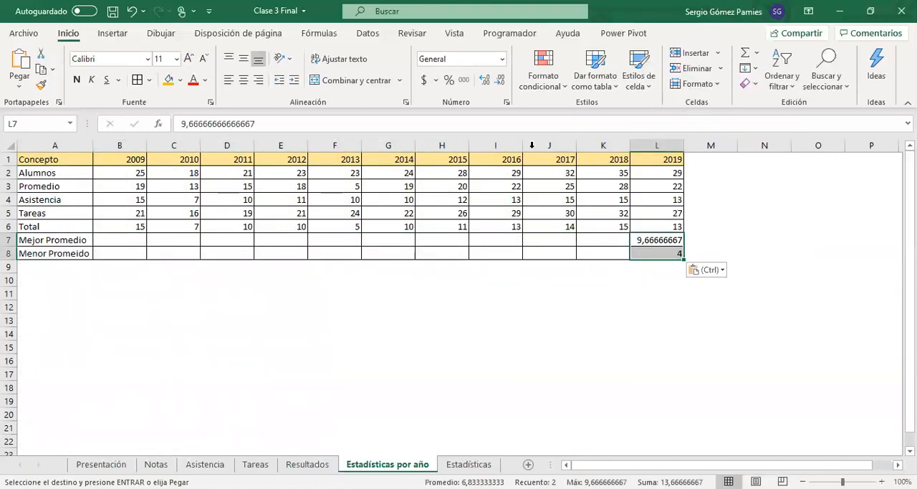
Step: Format the 2019 best and lowest averages in L7:L8 with two decimals
{"action": "left_click", "coordinate": [501, 80]}
{"action": "left_click", "coordinate": [501, 80]}
{"action": "left_click", "coordinate": [501, 80]}
{"action": "left_click", "coordinate": [501, 81]}
{"action": "left_click", "coordinate": [501, 81]}
{"action": "left_click", "coordinate": [501, 80]}
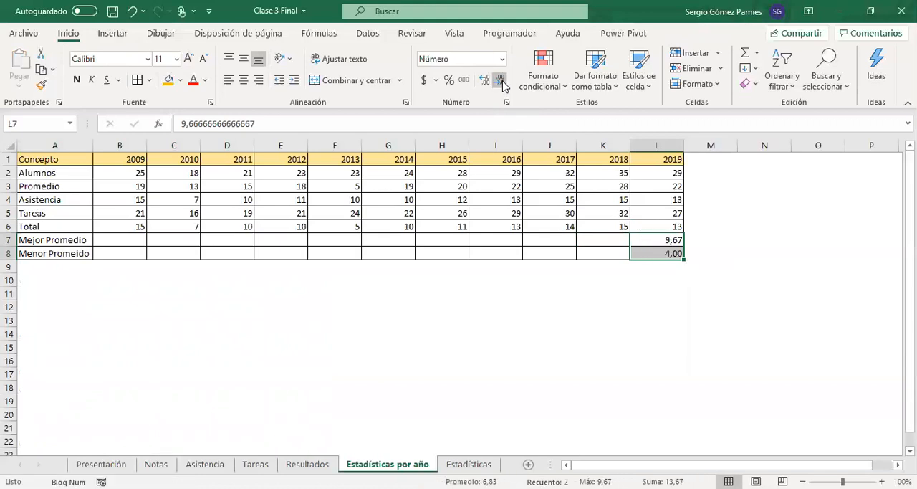
Step: Check the 2009 to 2018 cells of the two new average rows and return to the Notas sheet
{"action": "left_click_drag", "start_coordinate": [604, 237], "coordinate": [134, 254]}
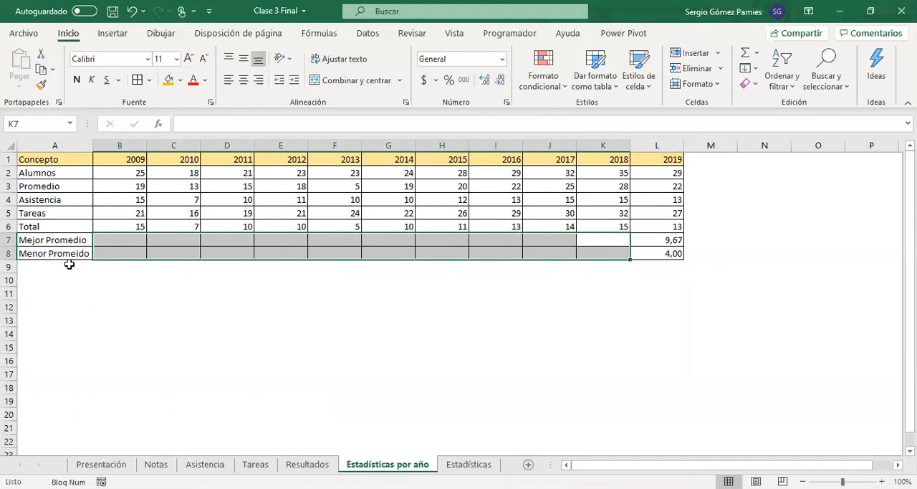
{"action": "left_click", "coordinate": [100, 464]}
{"action": "left_click", "coordinate": [156, 464]}
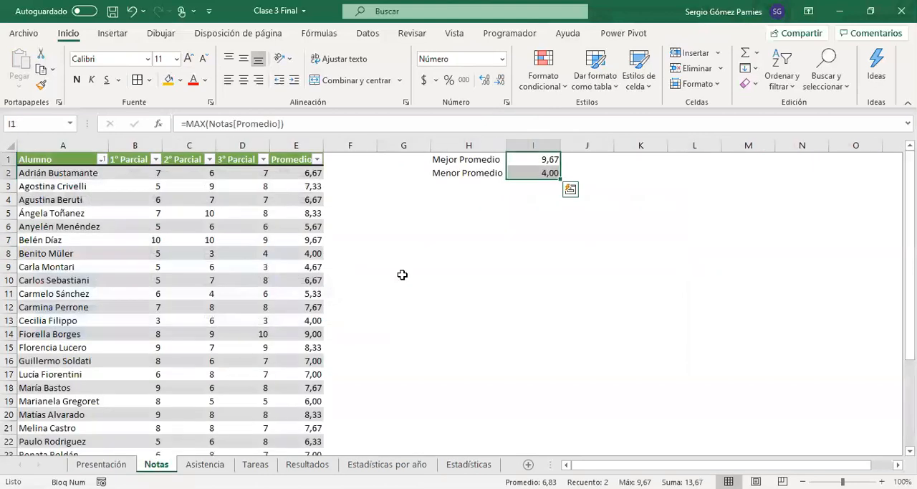
Step: Label cell H3 of the Notas sheet "Promedio General"
{"action": "left_click", "coordinate": [465, 185]}
{"action": "type", "text": "Promedio General"}
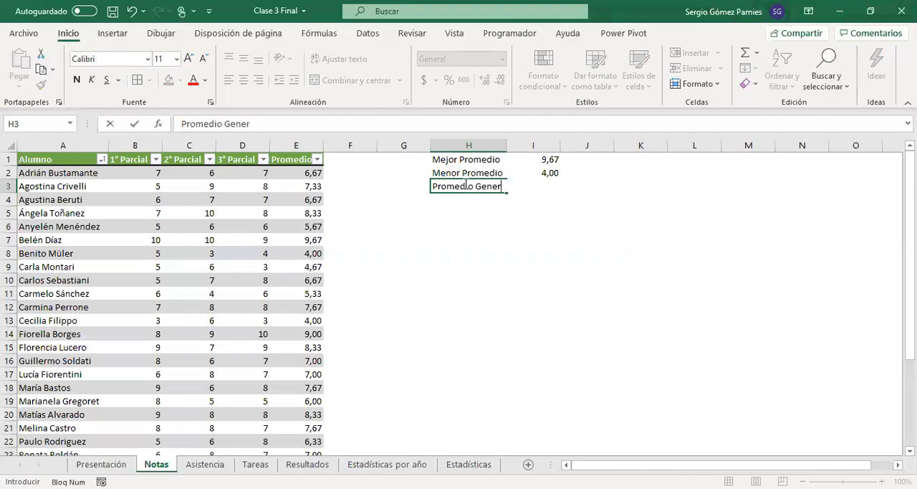
{"action": "key", "text": "Return"}
Step: Enter a PROMEDIO formula in I3 that averages the whole Promedio column of the Notas table
{"action": "key", "text": "Up"}
{"action": "key", "text": "Right"}
{"action": "type", "text": "+"}
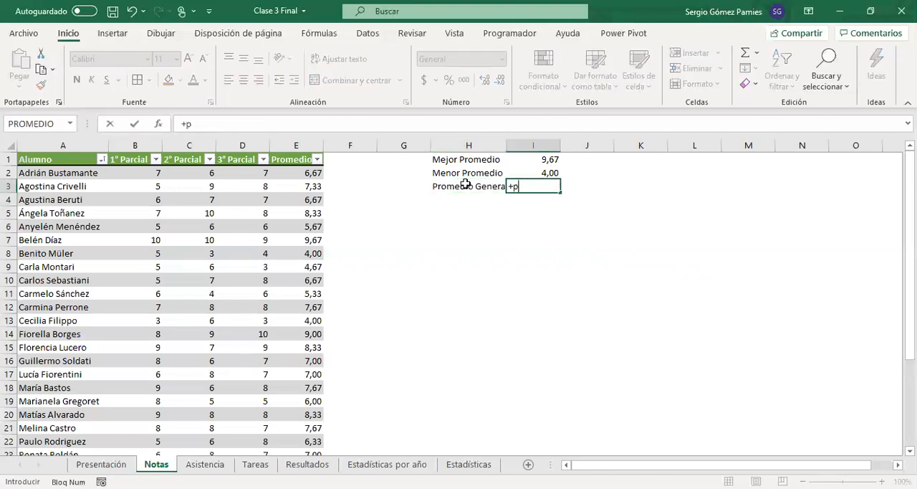
{"action": "type", "text": "p"}
{"action": "key", "text": "Tab"}
{"action": "left_click", "coordinate": [294, 174]}
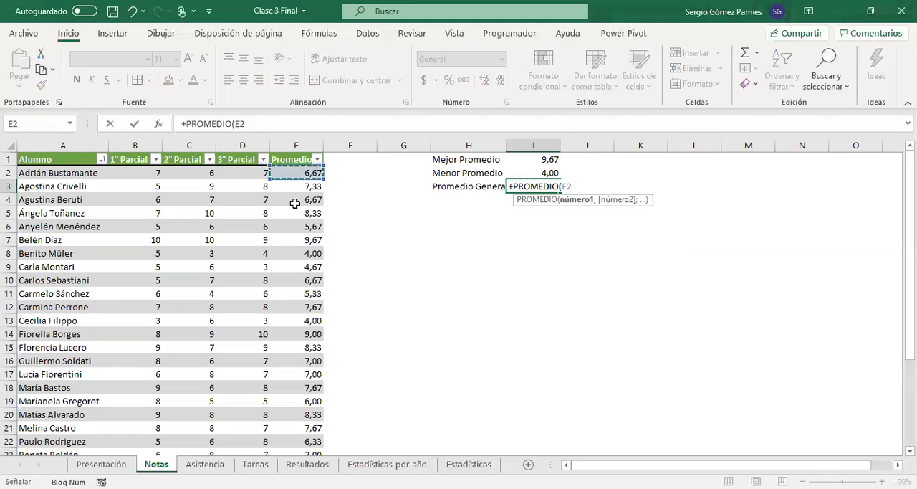
{"action": "key", "text": "ctrl+shift+Down"}
{"action": "key", "text": "Return"}
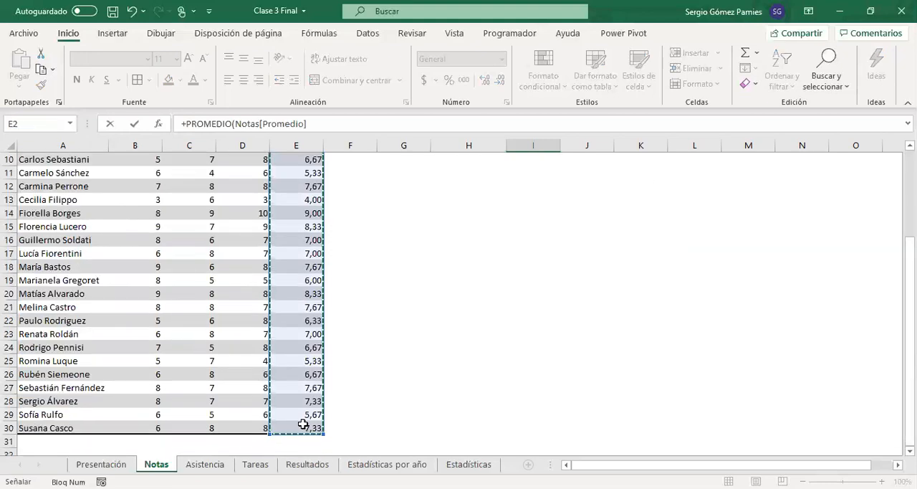
{"action": "scroll", "coordinate": [371, 351], "scroll_direction": "up", "scroll_amount": 1}
Step: Format the overall average in I3 with two decimals
{"action": "left_click", "coordinate": [530, 185]}
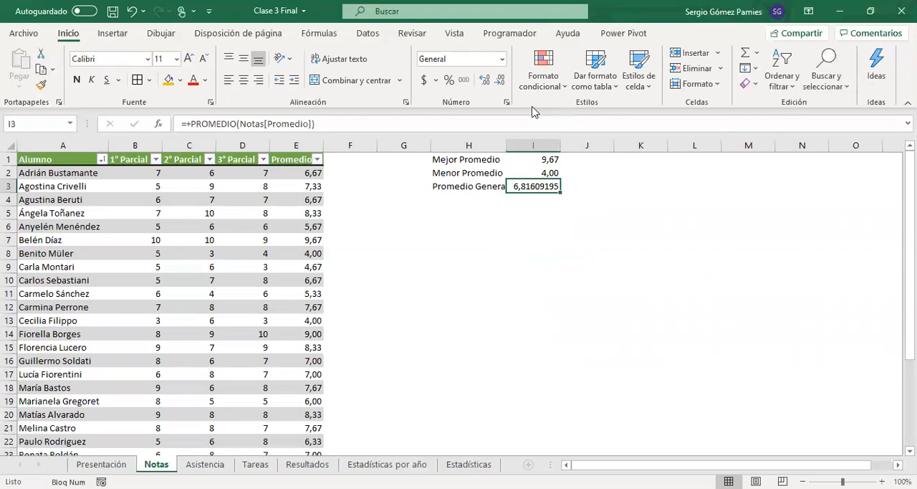
{"action": "left_click", "coordinate": [501, 80]}
{"action": "left_click", "coordinate": [501, 81]}
{"action": "left_click", "coordinate": [501, 81]}
{"action": "left_click", "coordinate": [501, 80]}
{"action": "left_click", "coordinate": [500, 81]}
{"action": "left_click", "coordinate": [500, 80]}
Step: Check the first student's three partial grades and row average in E2 against the overall average formula in I3
{"action": "left_click", "coordinate": [151, 170]}
{"action": "left_click_drag", "start_coordinate": [152, 170], "coordinate": [243, 172]}
{"action": "left_click", "coordinate": [276, 170]}
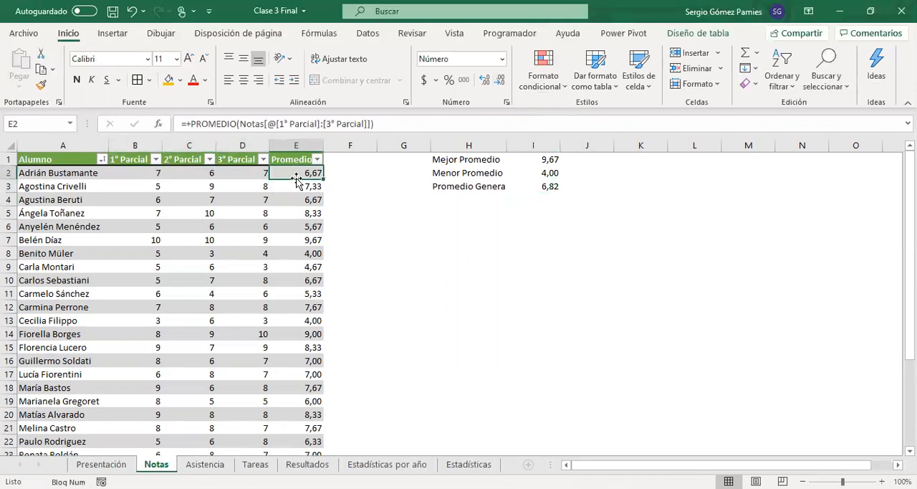
{"action": "left_click", "coordinate": [548, 188]}
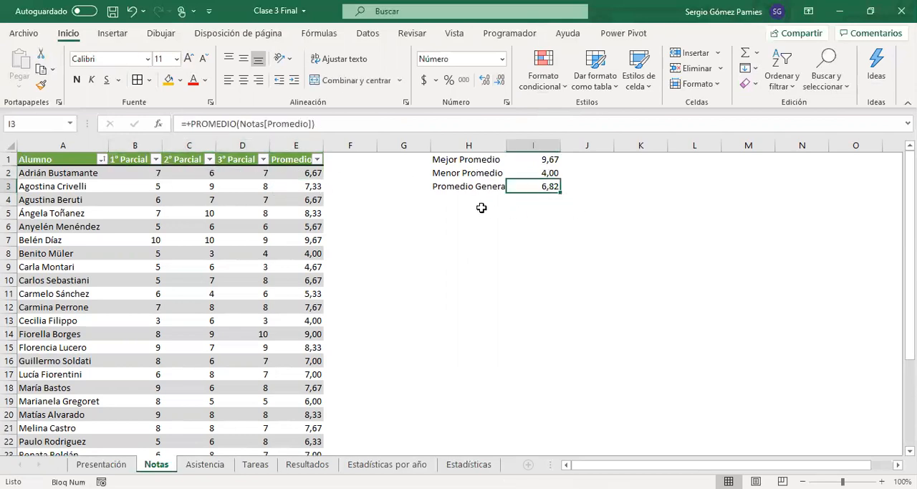
Step: Label H4 "Promedio General" and average the 1° Parcial to 3° Parcial columns of the Notas table in I4
{"action": "left_click", "coordinate": [461, 201]}
{"action": "type", "text": "Promedio Genera"}
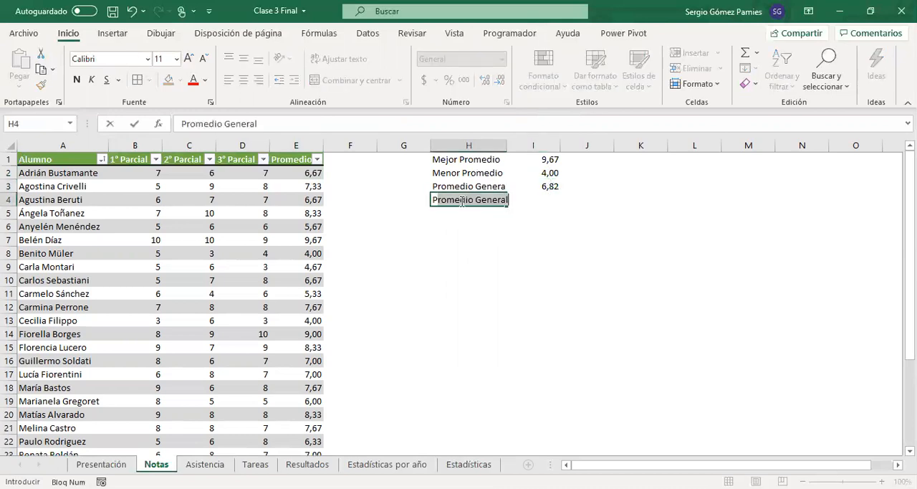
{"action": "key", "text": "Tab"}
{"action": "type", "text": "+"}
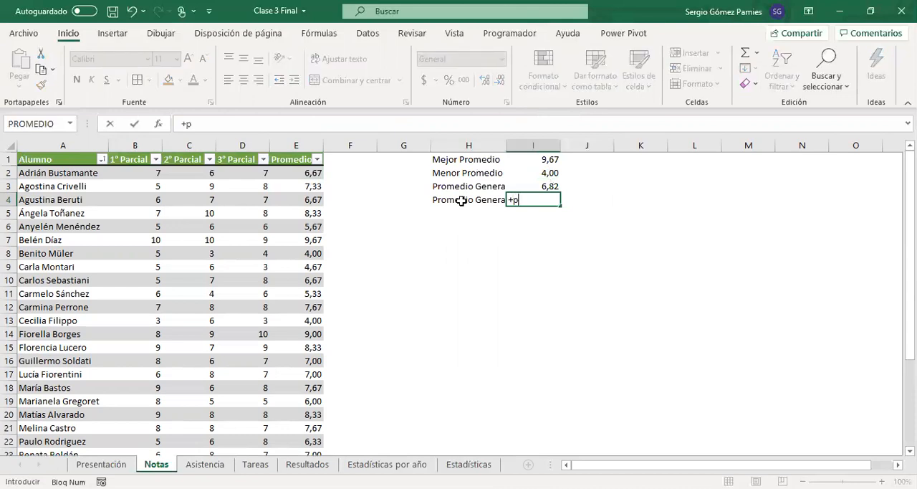
{"action": "type", "text": "p"}
{"action": "key", "text": "Tab"}
{"action": "left_click", "coordinate": [156, 173]}
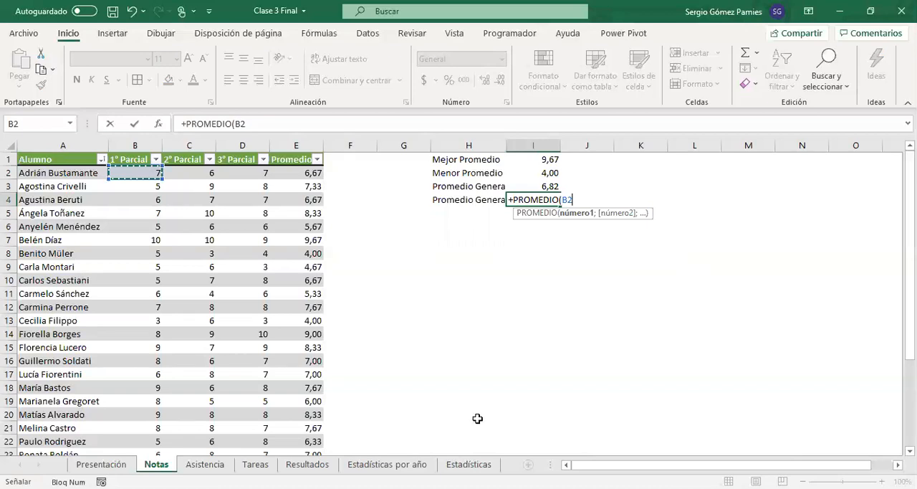
{"action": "key", "text": "Return"}
{"action": "left_click", "coordinate": [526, 198]}
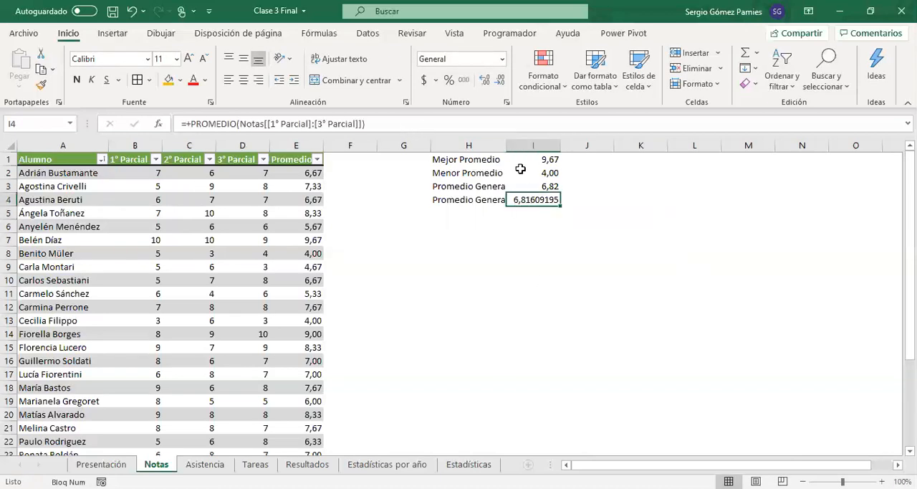
Step: Increase the decimals of the I3 average to eight
{"action": "left_click", "coordinate": [519, 184]}
{"action": "left_click", "coordinate": [484, 80]}
{"action": "left_click", "coordinate": [484, 80]}
{"action": "left_click", "coordinate": [484, 80]}
{"action": "left_click", "coordinate": [484, 82]}
{"action": "left_click", "coordinate": [484, 82]}
{"action": "left_click", "coordinate": [484, 81]}
{"action": "left_click", "coordinate": [595, 255]}
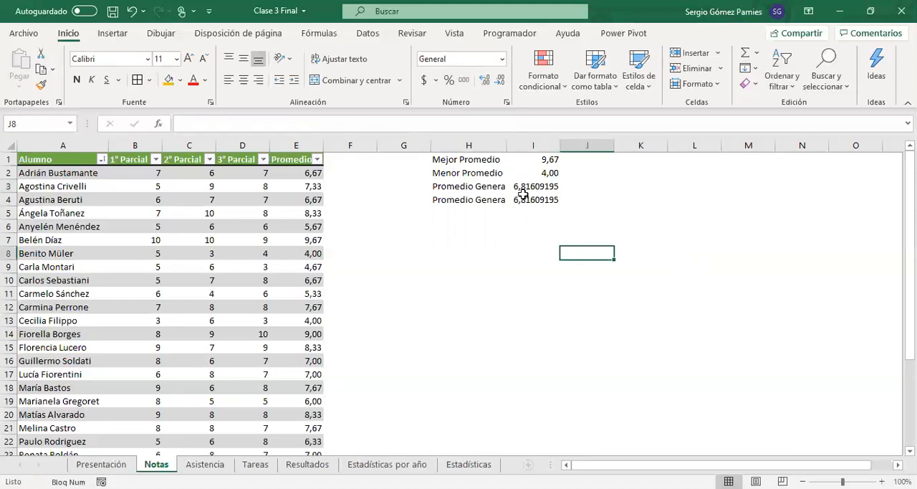
Step: Review the row averages in the Promedio column that feed the overall average in I3
{"action": "left_click", "coordinate": [305, 173]}
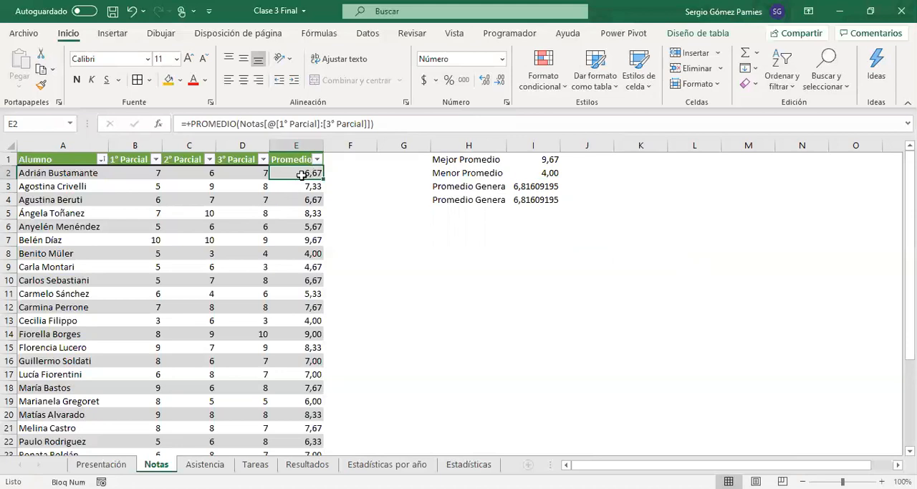
{"action": "left_click_drag", "start_coordinate": [307, 174], "coordinate": [305, 251]}
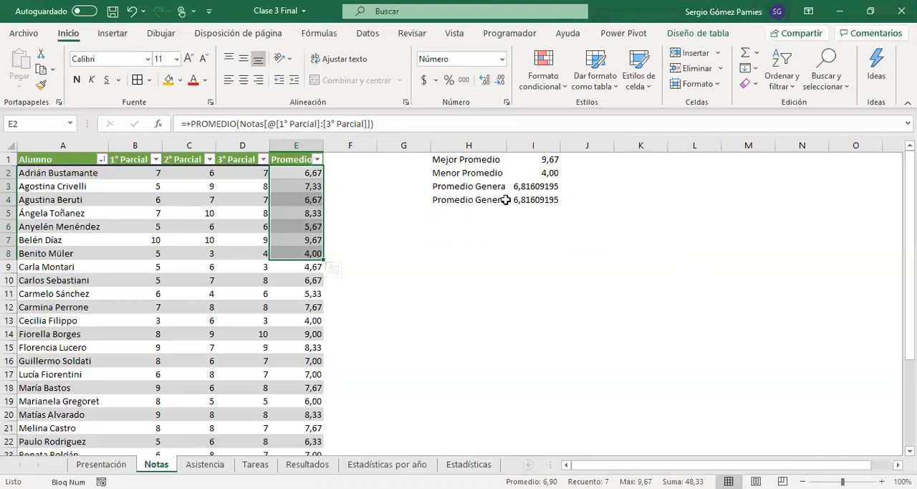
{"action": "left_click", "coordinate": [525, 187]}
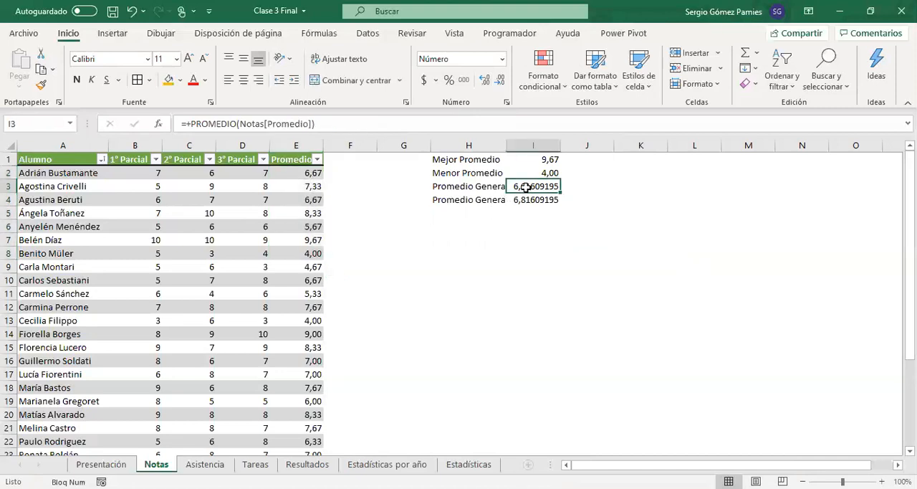
{"action": "left_click_drag", "start_coordinate": [294, 173], "coordinate": [304, 387]}
{"action": "left_click", "coordinate": [522, 207]}
Step: Inspect the table ranges referenced by the PROMEDIO formulas in I4 and I3, leaving both formulas unedited
{"action": "left_click_drag", "start_coordinate": [143, 175], "coordinate": [267, 294]}
{"action": "left_click", "coordinate": [535, 198]}
{"action": "left_click", "coordinate": [389, 124]}
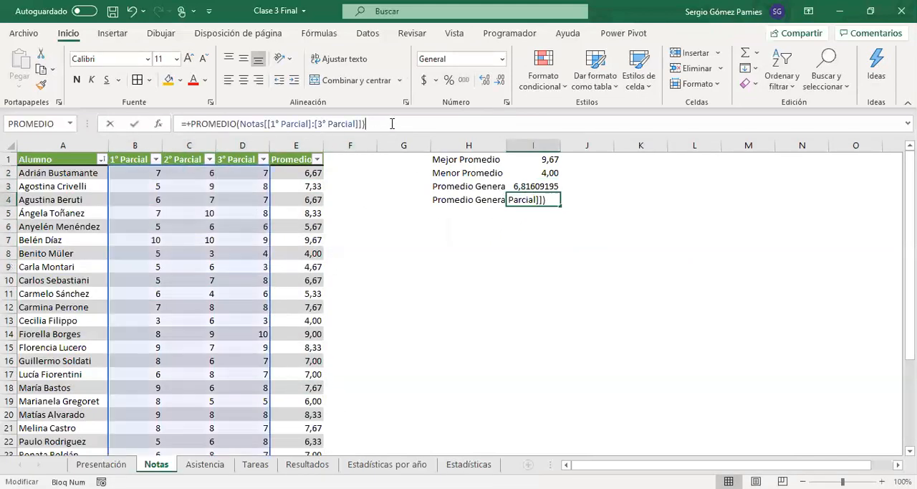
{"action": "scroll", "coordinate": [209, 293], "scroll_direction": "down", "scroll_amount": 5}
{"action": "scroll", "coordinate": [215, 298], "scroll_direction": "up", "scroll_amount": 5}
{"action": "key", "text": "Escape"}
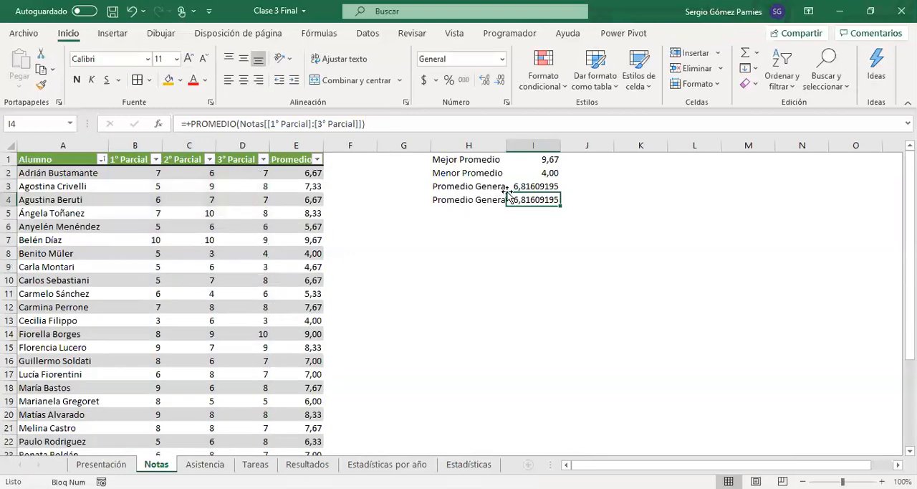
{"action": "left_click", "coordinate": [519, 186]}
{"action": "left_click", "coordinate": [410, 124]}
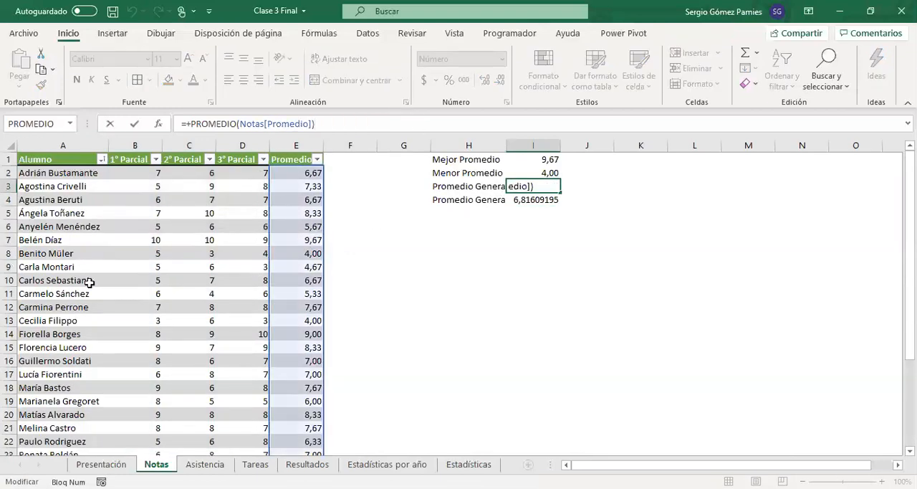
{"action": "key", "text": "Escape"}
Step: Add a totals row to the end of the Notas table
{"action": "scroll", "coordinate": [136, 344], "scroll_direction": "down", "scroll_amount": 5}
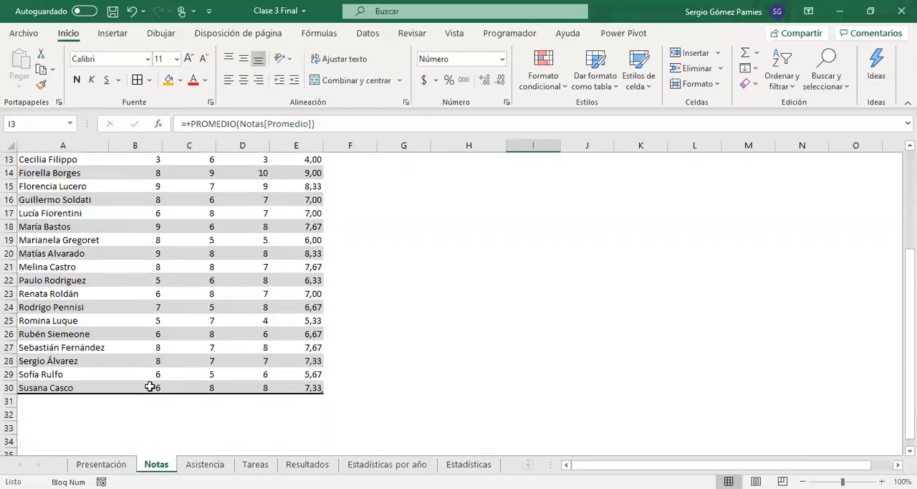
{"action": "left_click", "coordinate": [139, 339]}
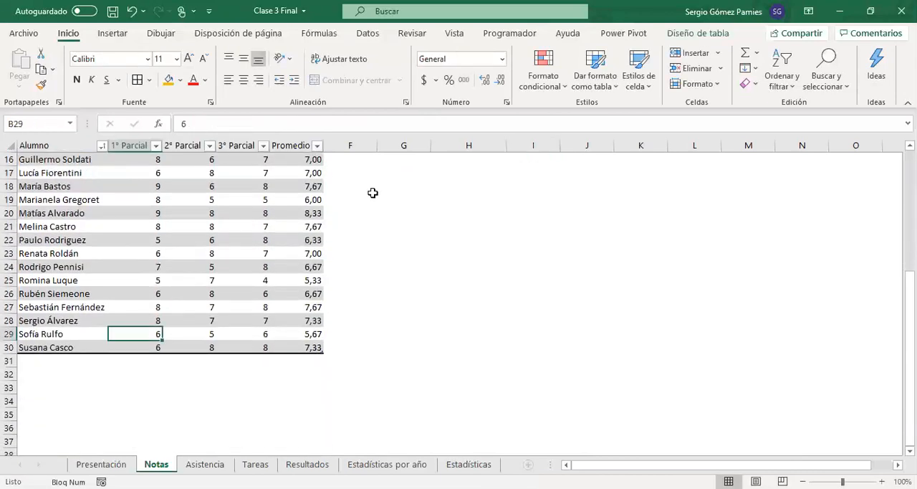
{"action": "left_click", "coordinate": [684, 34]}
{"action": "left_click", "coordinate": [490, 69]}
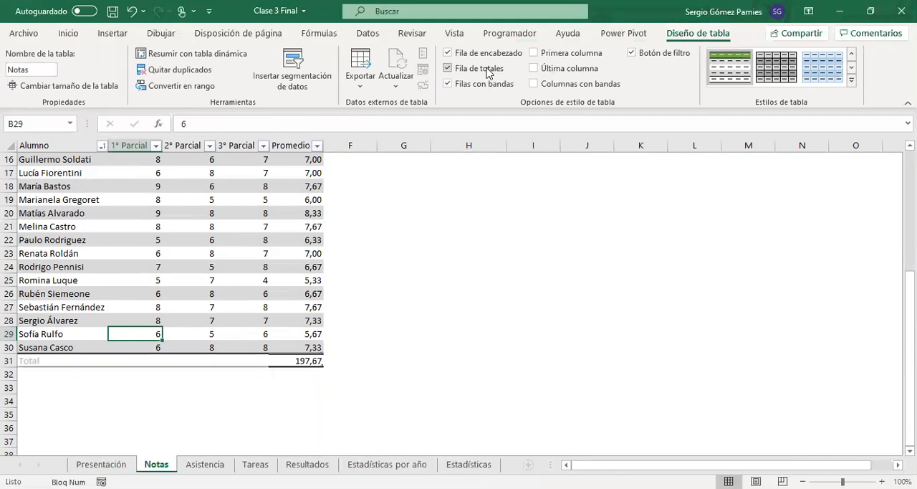
Step: Set the totals row to Promedio for the 1° Parcial, 2° Parcial, 3° Parcial and Promedio columns
{"action": "left_click", "coordinate": [161, 360]}
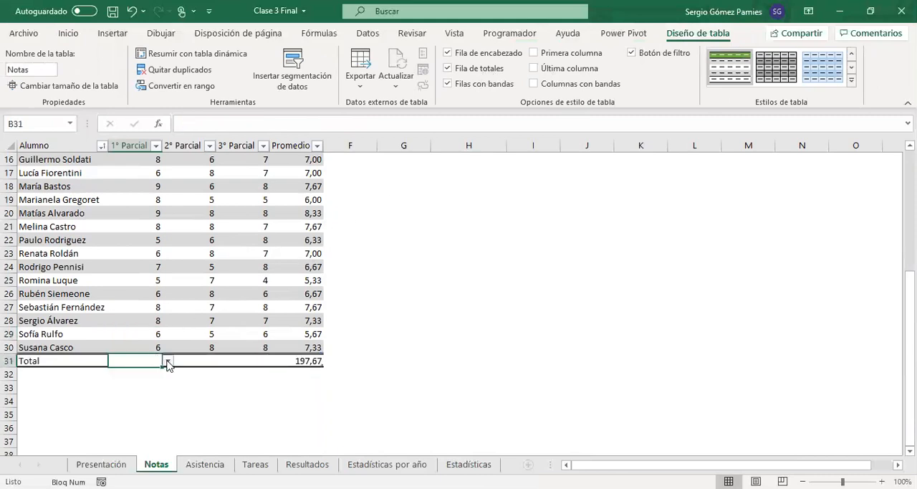
{"action": "left_click", "coordinate": [169, 361]}
{"action": "left_click", "coordinate": [158, 380]}
{"action": "left_click", "coordinate": [195, 360]}
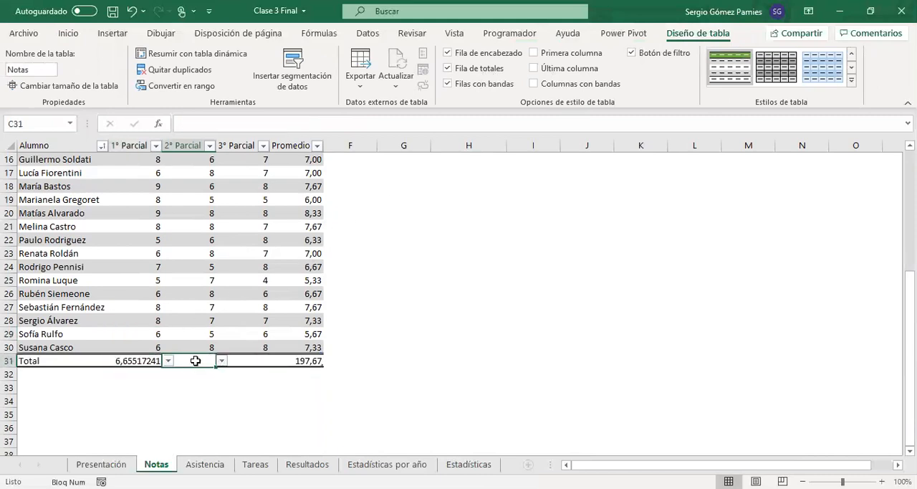
{"action": "left_click", "coordinate": [221, 361]}
{"action": "left_click", "coordinate": [200, 379]}
{"action": "left_click", "coordinate": [247, 360]}
{"action": "left_click", "coordinate": [275, 361]}
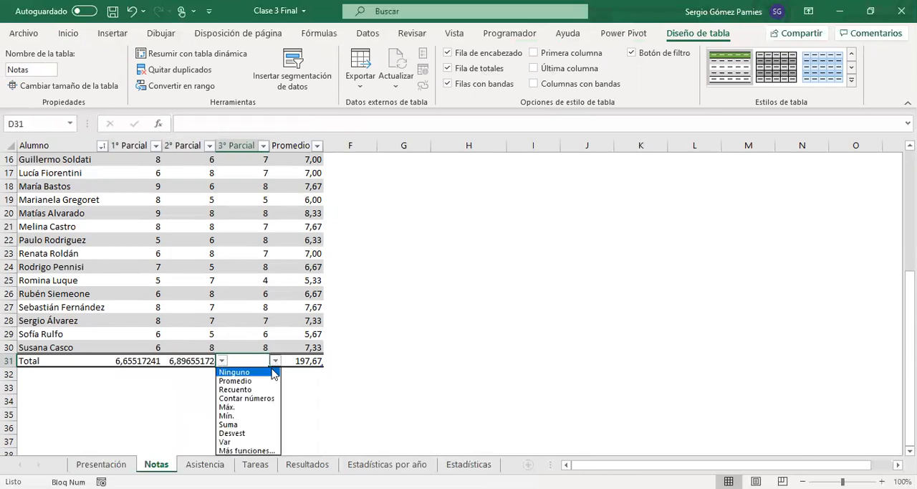
{"action": "left_click", "coordinate": [258, 381]}
{"action": "left_click", "coordinate": [308, 361]}
{"action": "left_click", "coordinate": [329, 361]}
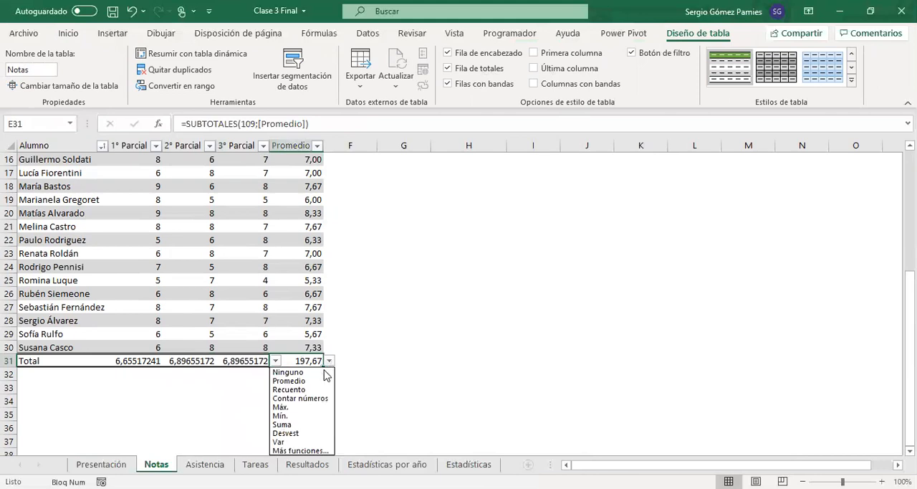
{"action": "left_click", "coordinate": [302, 381]}
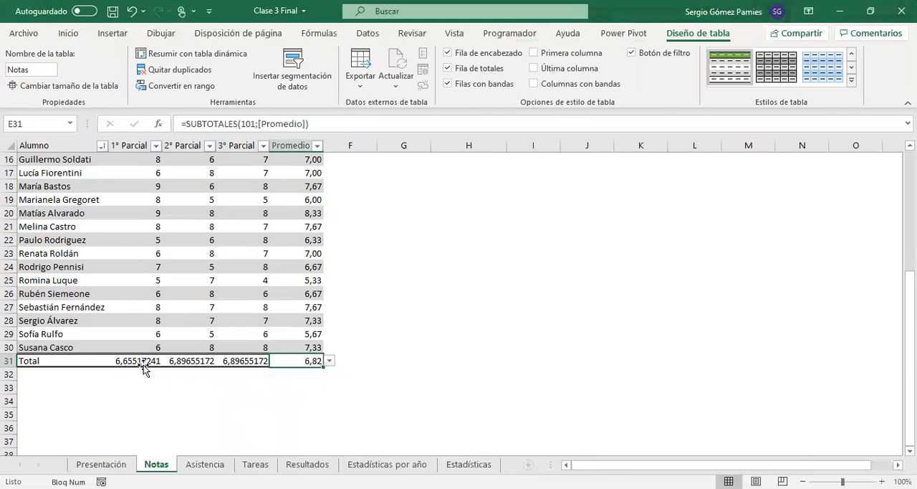
{"action": "left_click_drag", "start_coordinate": [123, 368], "coordinate": [254, 361]}
Step: Copy the "Promedio General" label from H4 into H5
{"action": "scroll", "coordinate": [326, 345], "scroll_direction": "up", "scroll_amount": 1}
{"action": "scroll", "coordinate": [326, 345], "scroll_direction": "up", "scroll_amount": 5}
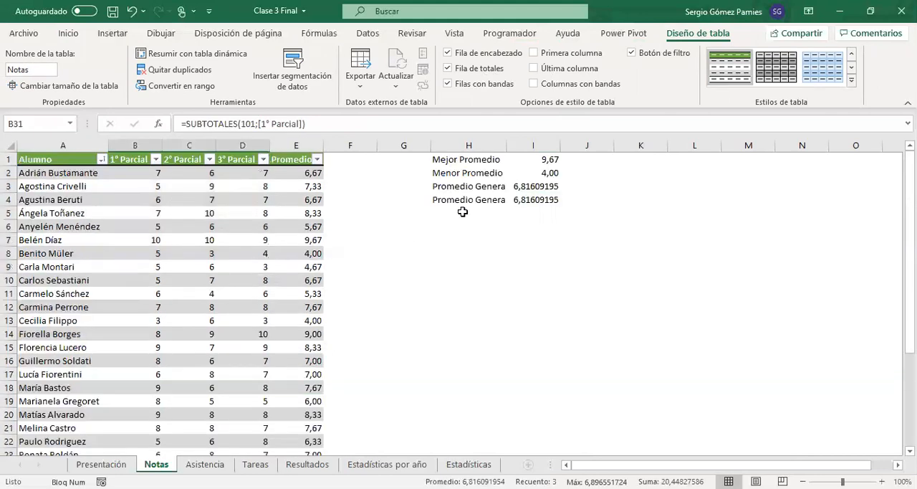
{"action": "left_click", "coordinate": [458, 200]}
{"action": "key", "text": "ctrl+c"}
{"action": "left_click", "coordinate": [463, 217]}
{"action": "key", "text": "ctrl+v"}
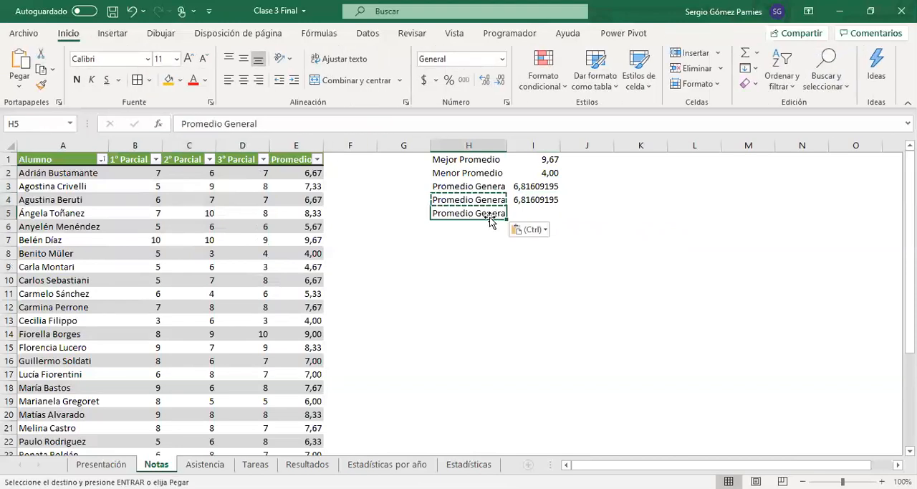
Step: Enter a PROMEDIO formula in I5 that averages the totals-row cells from 1° Parcial to 3° Parcial
{"action": "left_click", "coordinate": [525, 209]}
{"action": "type", "text": "="}
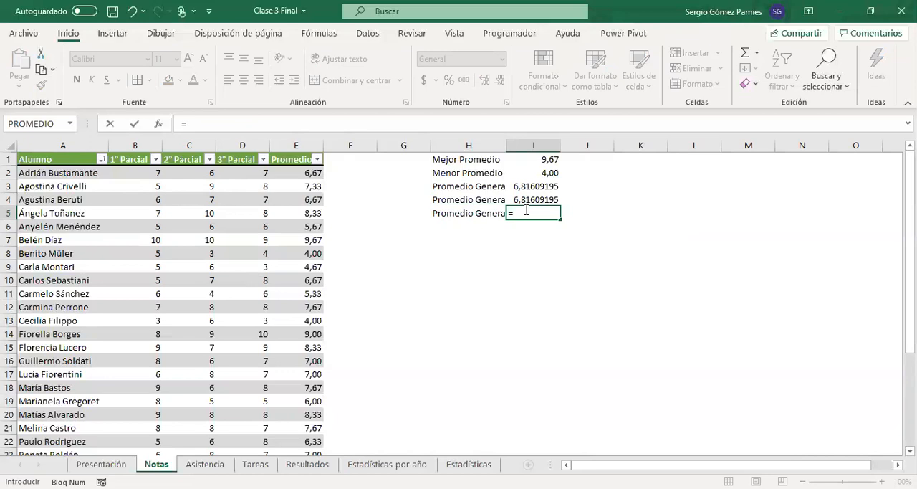
{"action": "type", "text": "PROMEDIO("}
{"action": "scroll", "coordinate": [245, 383], "scroll_direction": "down", "scroll_amount": 4}
{"action": "left_click_drag", "start_coordinate": [117, 402], "coordinate": [237, 401]}
{"action": "key", "text": "Return"}
Step: Compare the three overall average formulas in I3:I5 and return to the Presentación sheet
{"action": "left_click", "coordinate": [538, 213]}
{"action": "left_click_drag", "start_coordinate": [516, 184], "coordinate": [537, 209]}
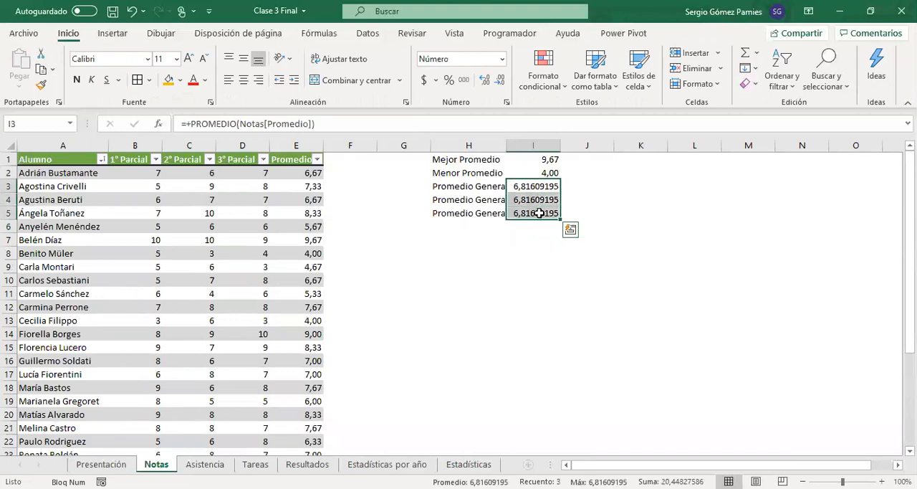
{"action": "left_click", "coordinate": [515, 182]}
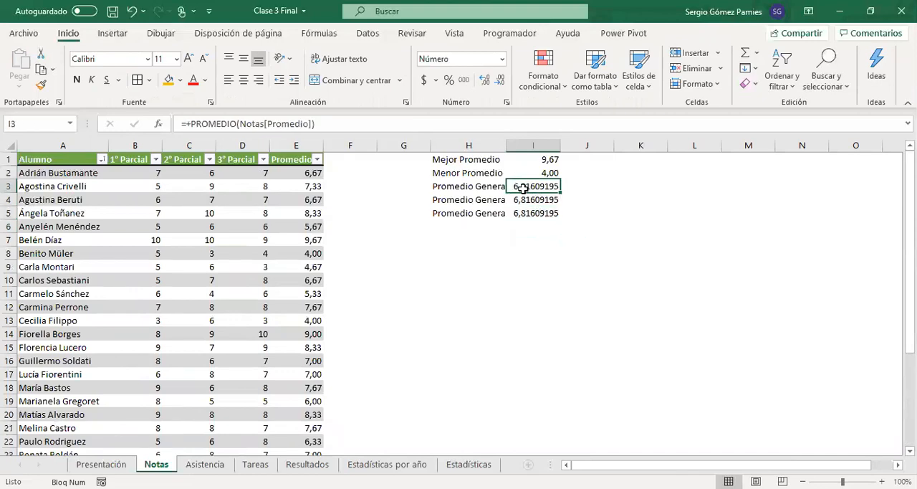
{"action": "left_click", "coordinate": [528, 200]}
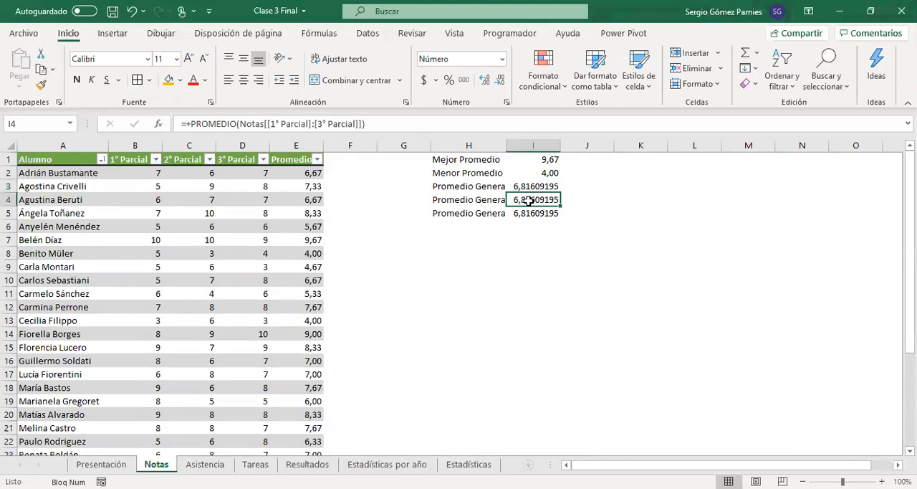
{"action": "left_click", "coordinate": [529, 214]}
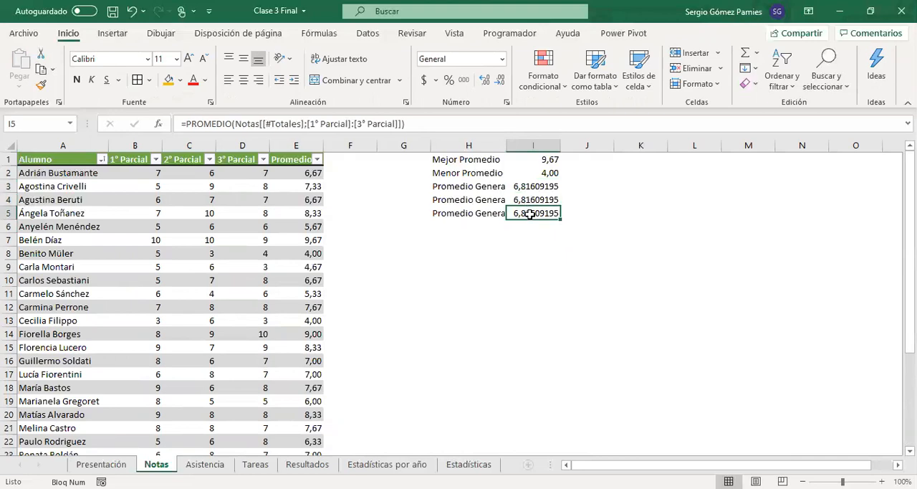
{"action": "left_click_drag", "start_coordinate": [535, 187], "coordinate": [533, 213]}
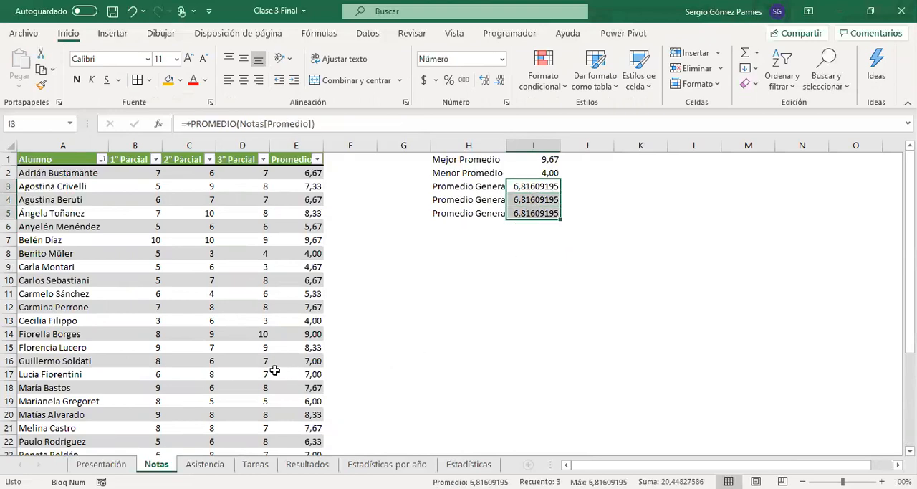
{"action": "left_click", "coordinate": [101, 464]}
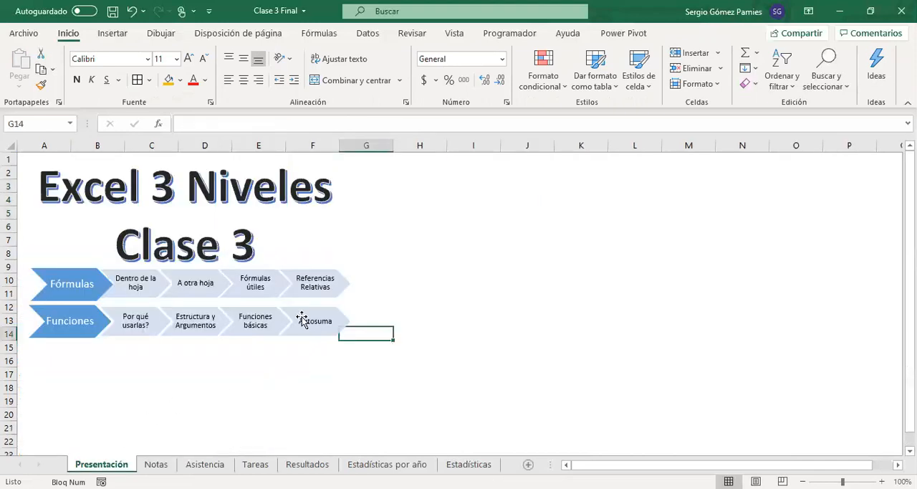